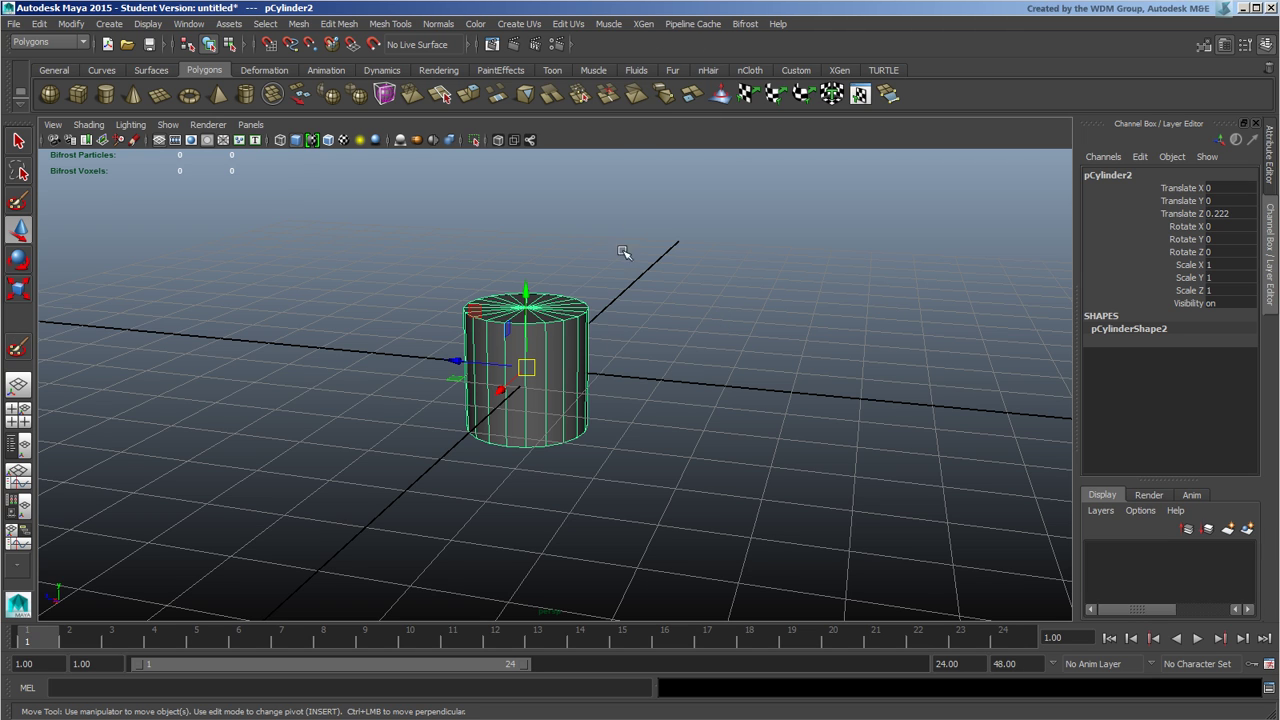
Step: Switch the active menu set from Polygons to Surfaces
key("space")
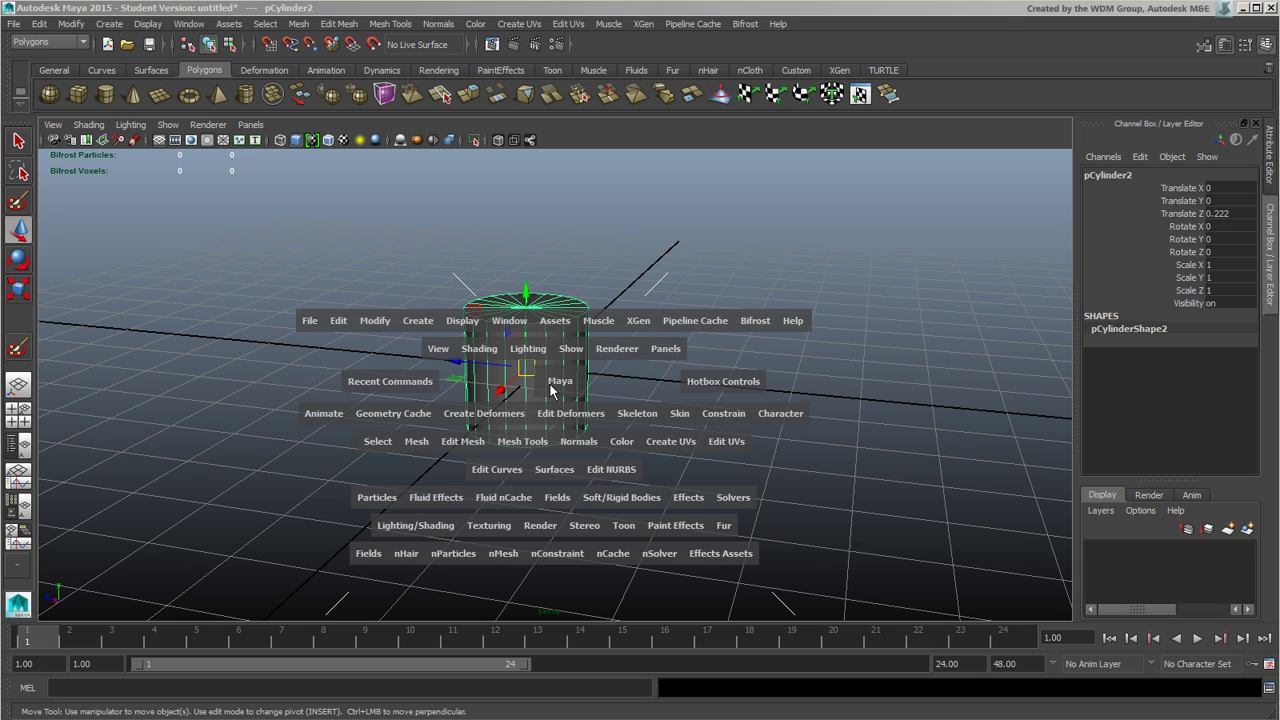
left_click(84, 43)
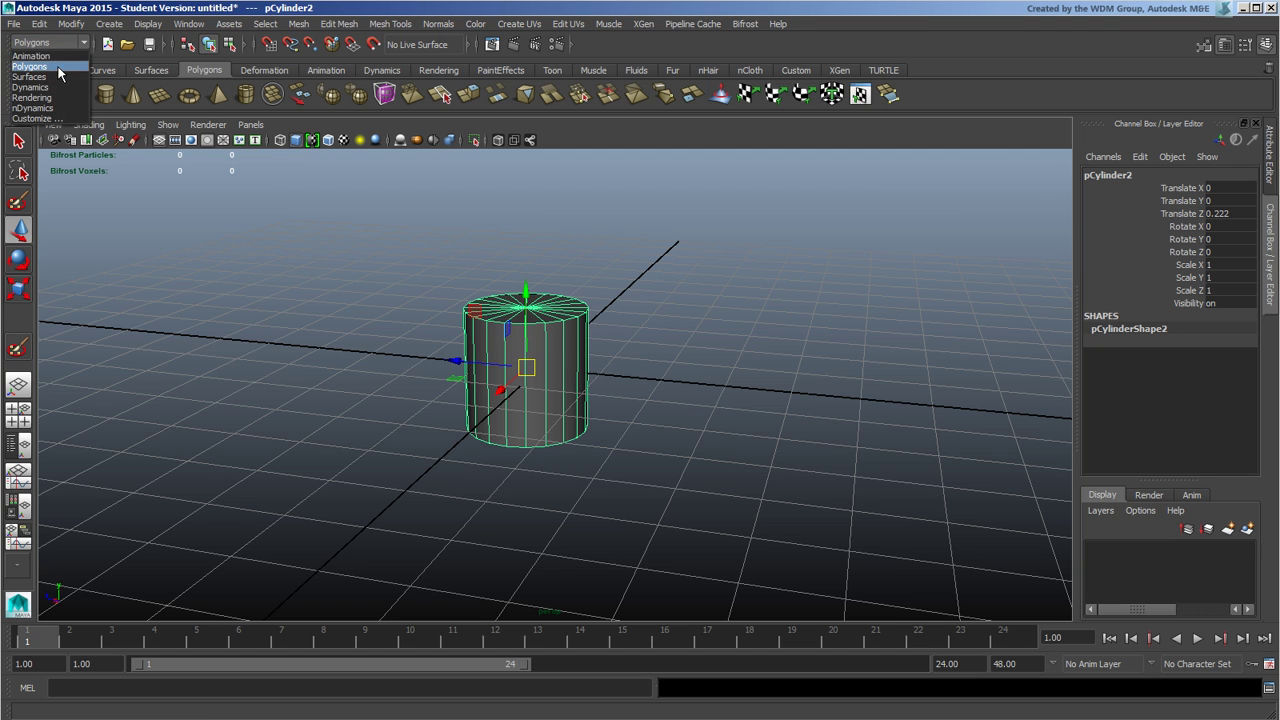
left_click(60, 66)
left_click(84, 43)
left_click(61, 76)
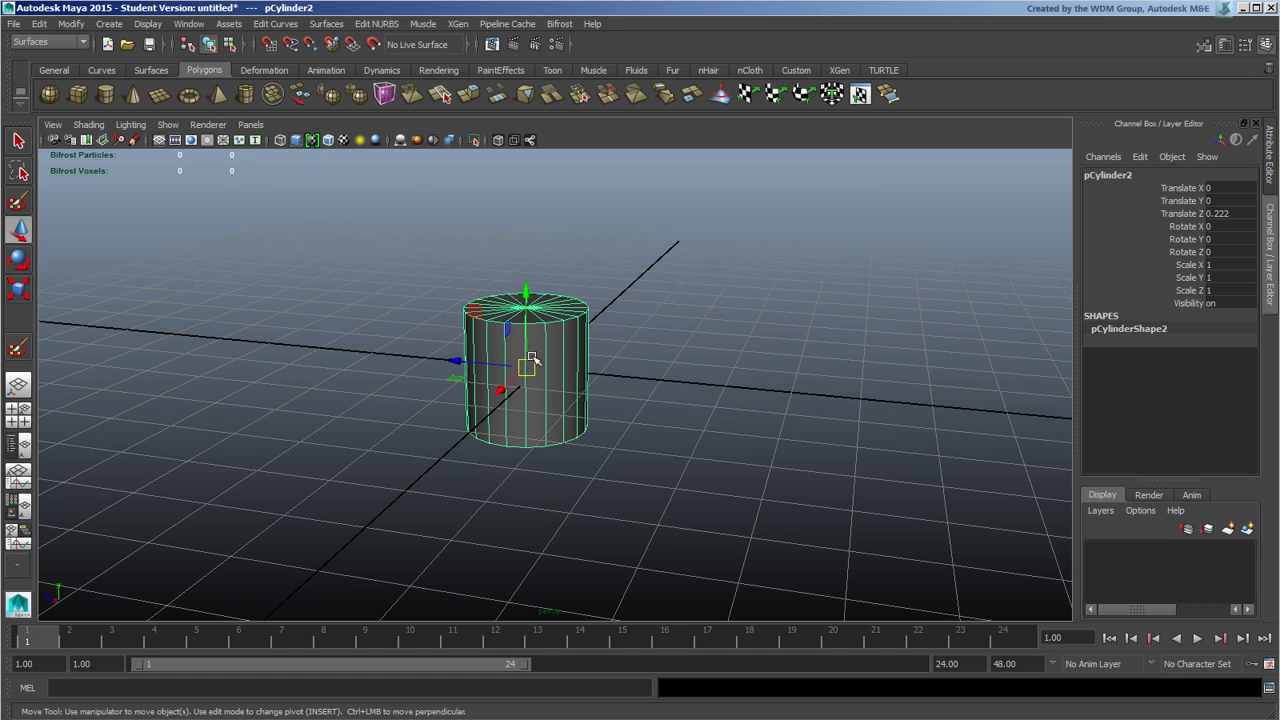
Step: Examine the hotbox, including its camera view choices, recent commands and hotbox display controls
key("space")
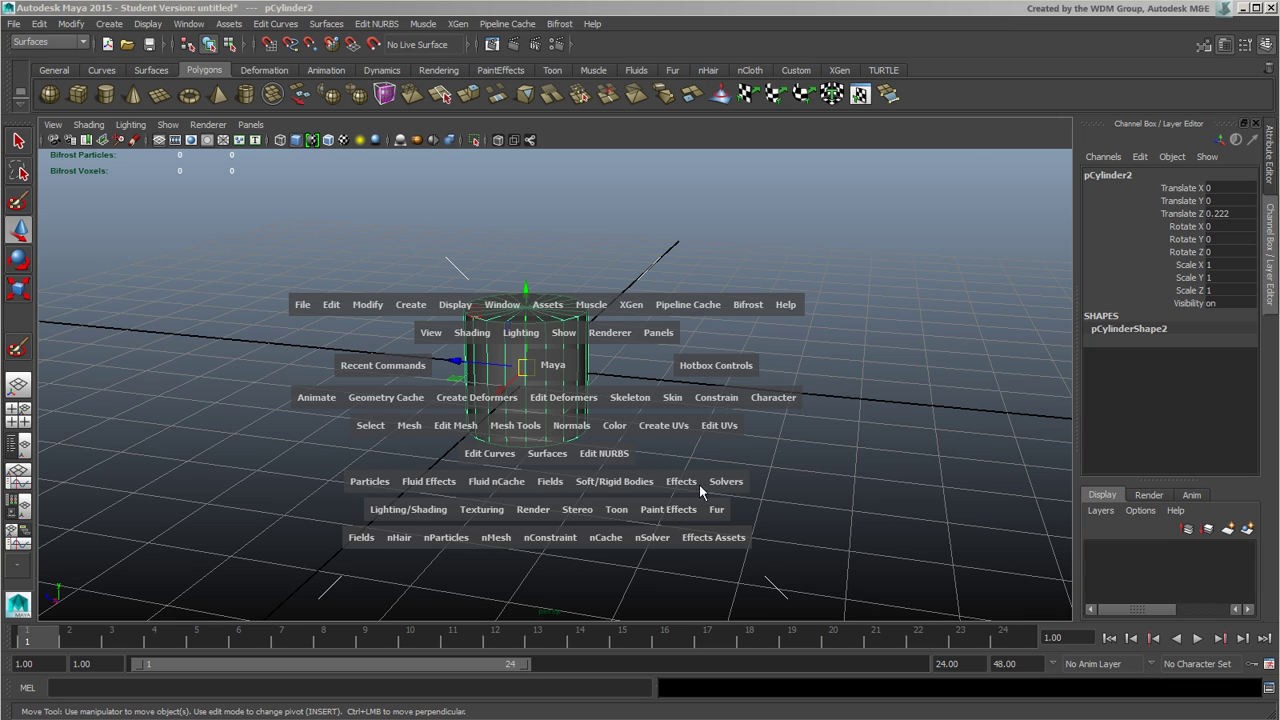
left_click(556, 366)
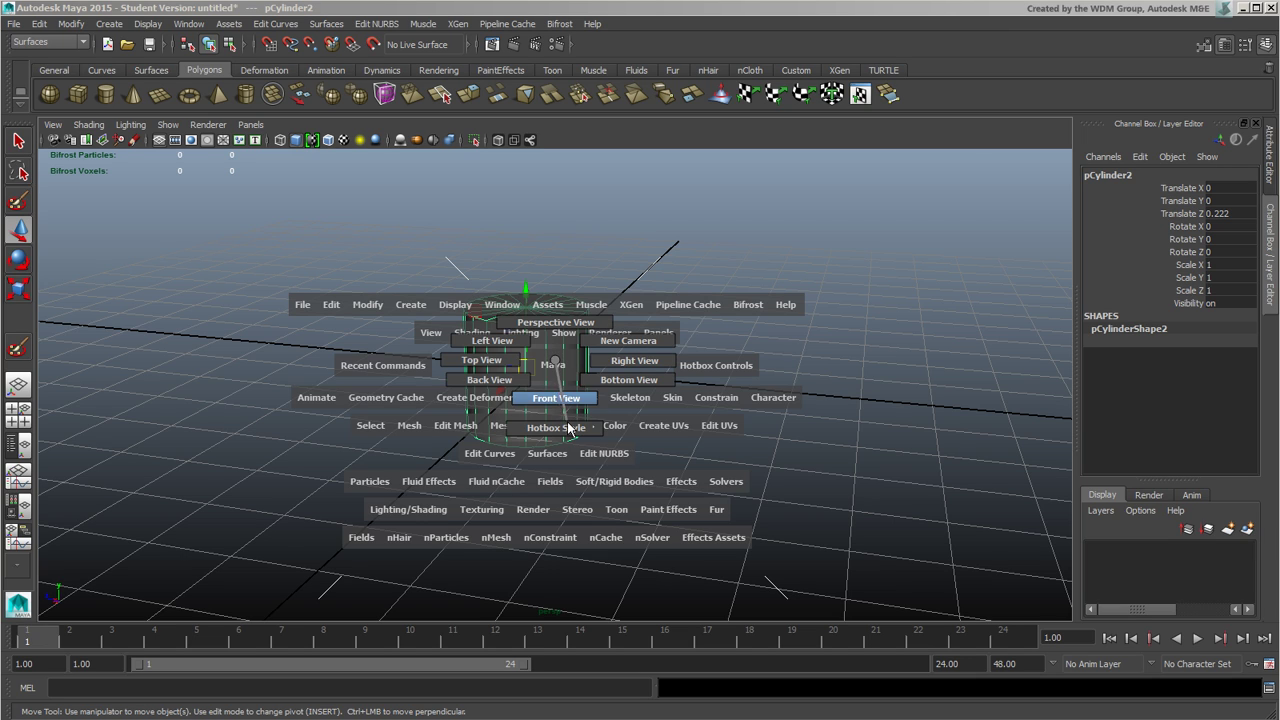
mouse_move(569, 430)
left_click_drag(684, 458, 560, 368)
left_click(407, 368)
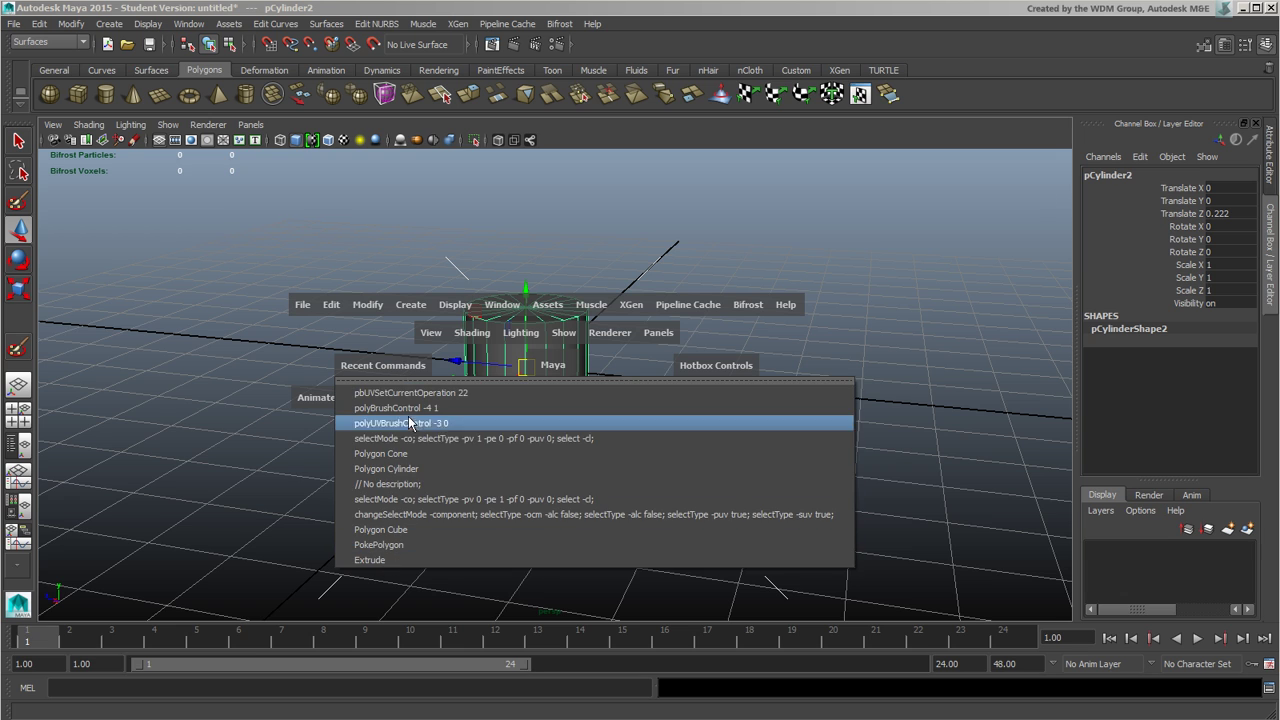
left_click(736, 368)
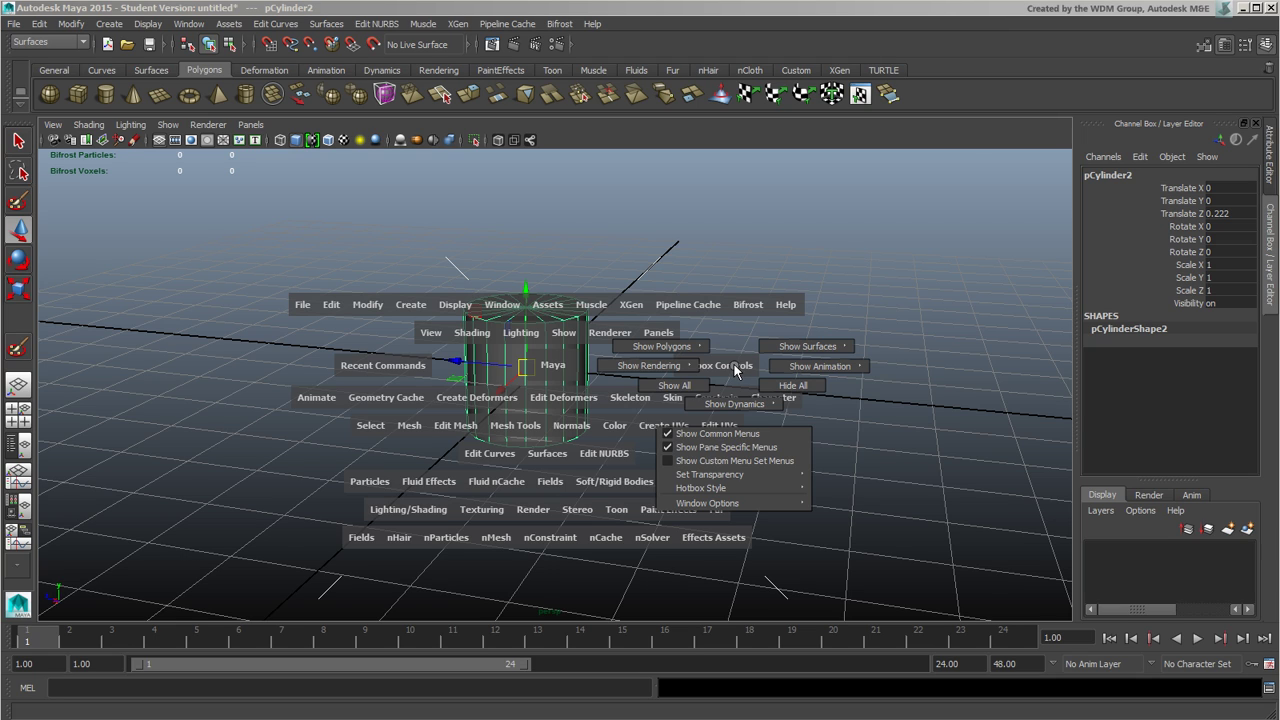
left_click(664, 447)
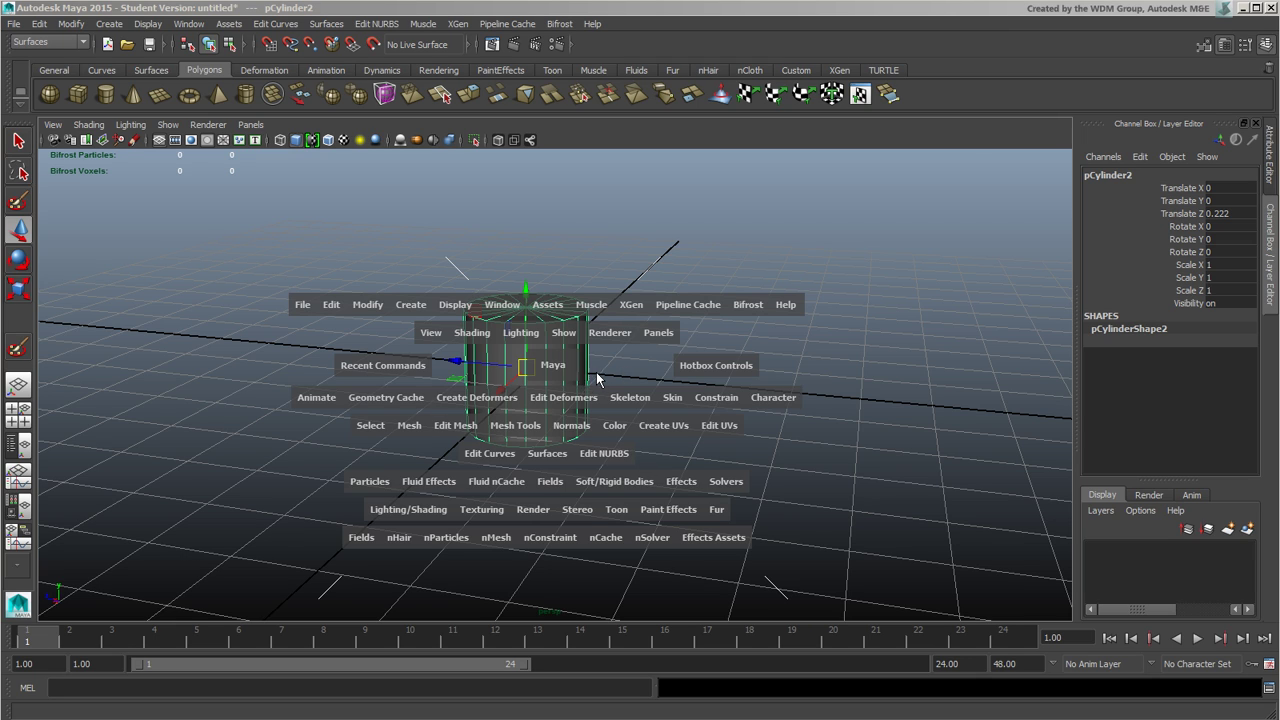
key("space")
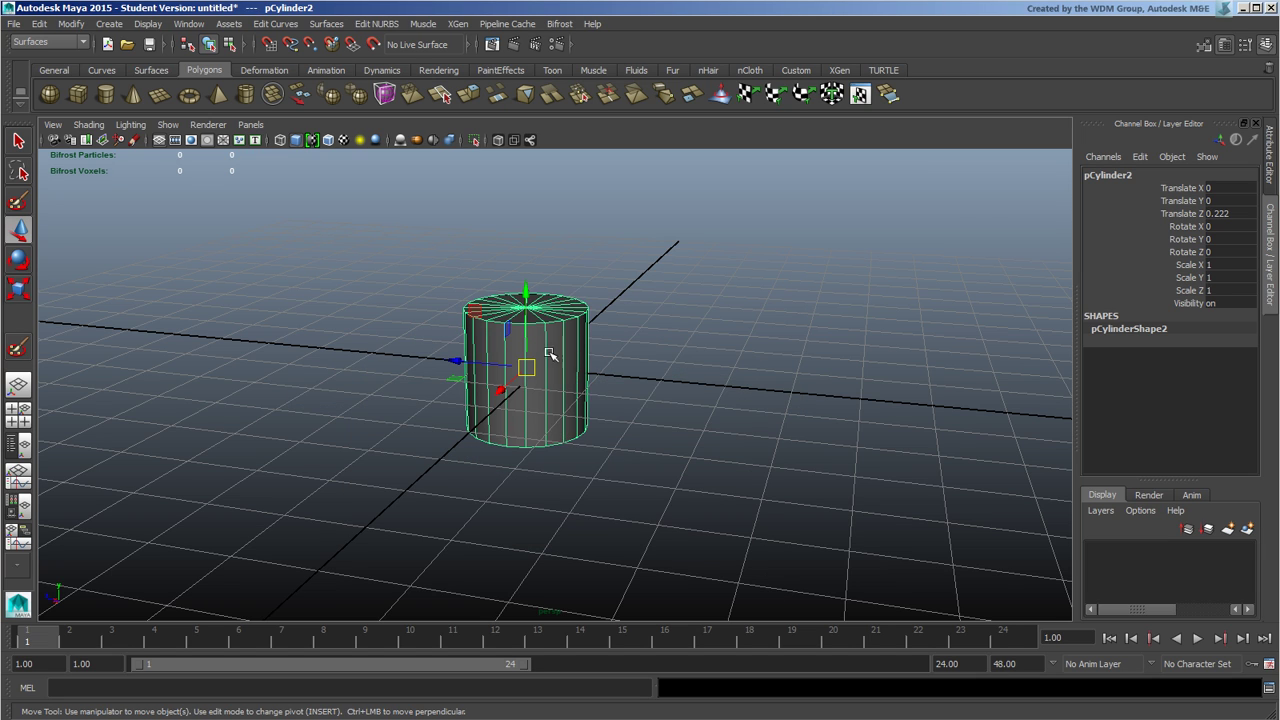
Step: Switch the cylinder to face selection and select one of its side faces
right_click(543, 323)
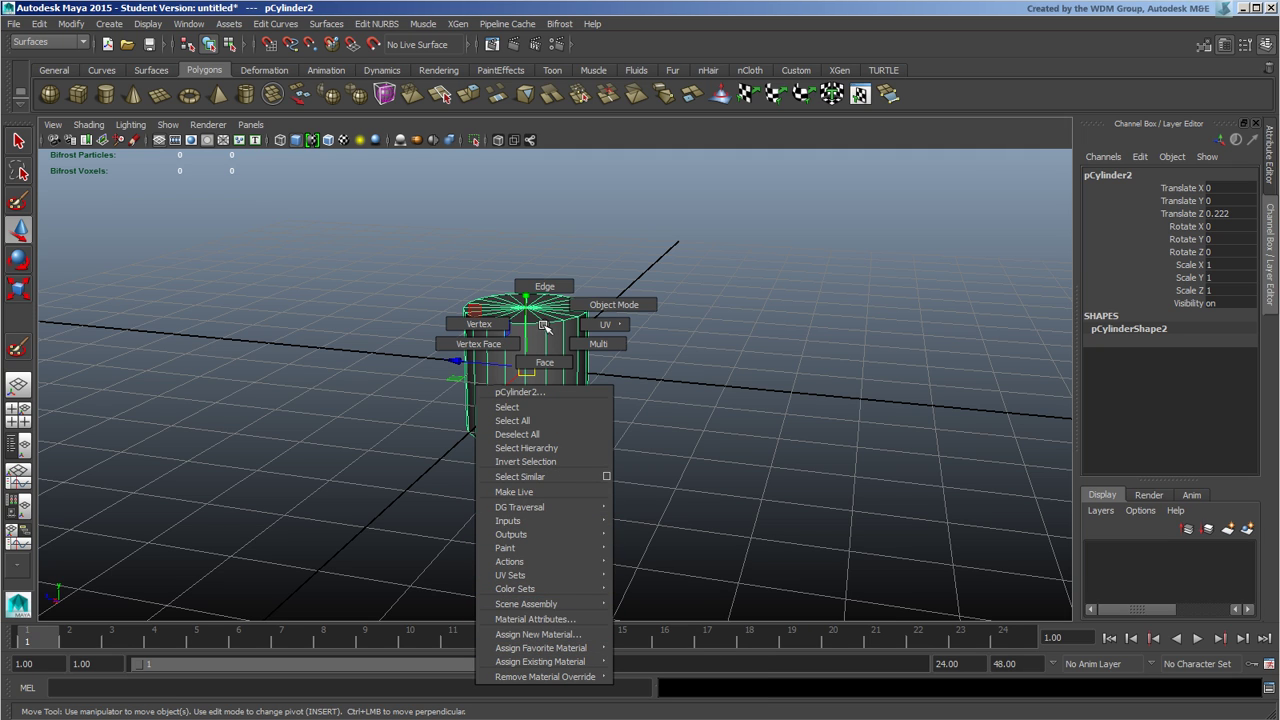
right_click_drag(548, 326, 548, 328)
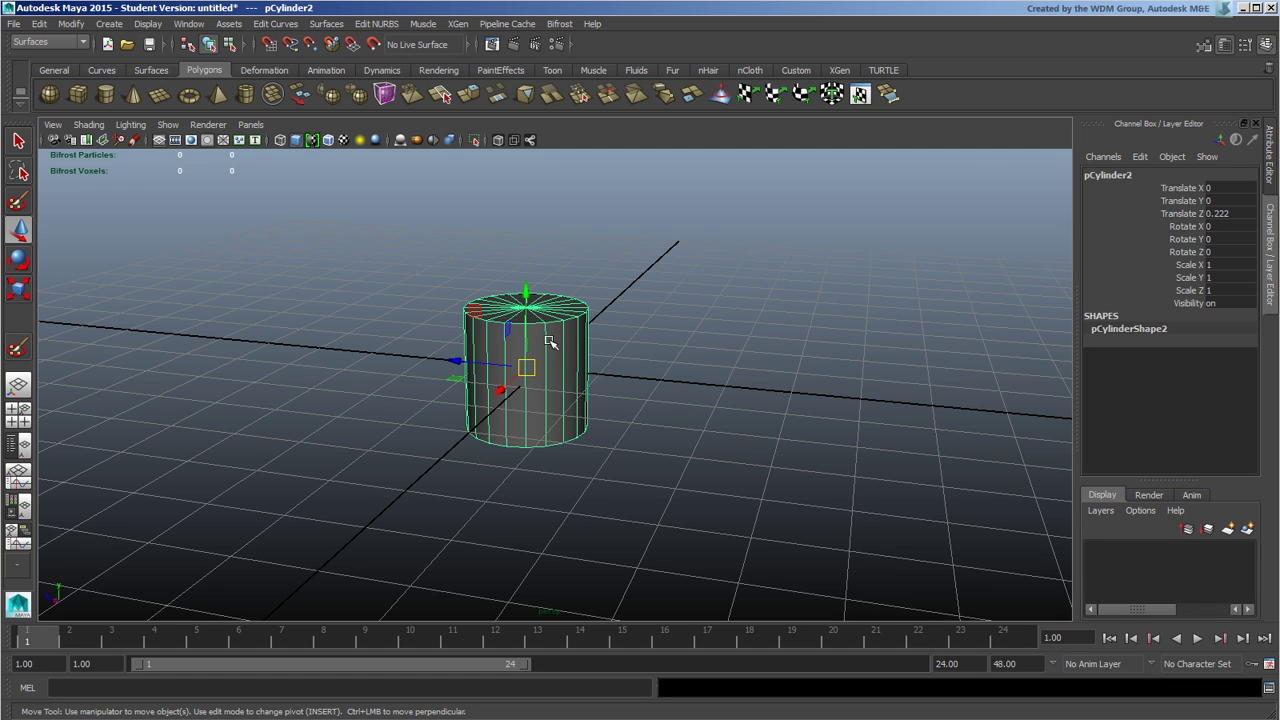
right_click_drag(549, 358, 553, 358)
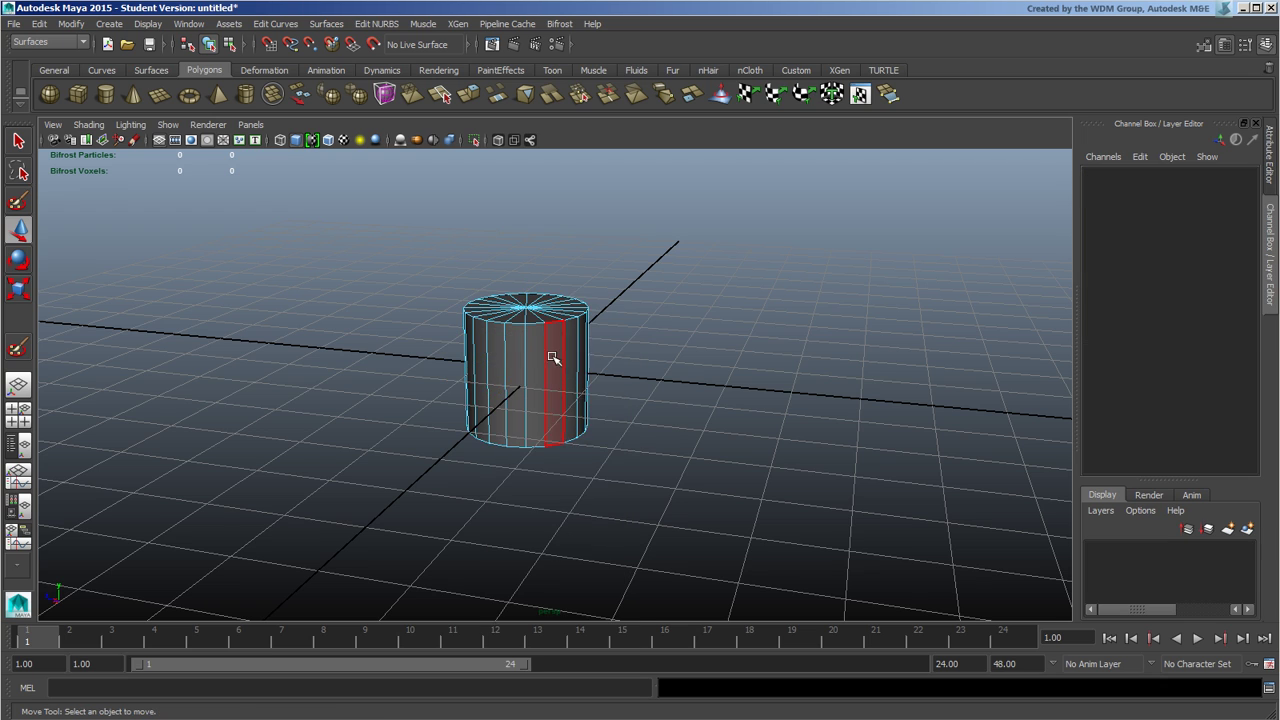
left_click(553, 358)
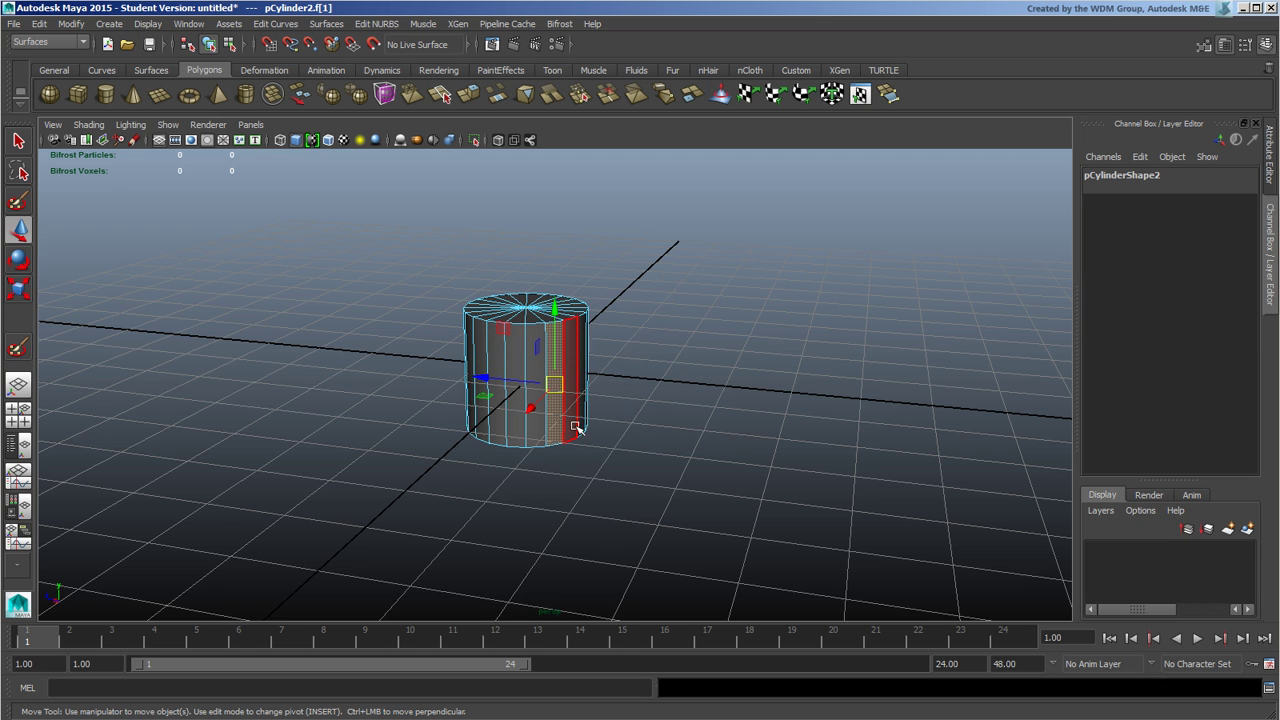
Step: Review the face modelling commands, and switch to edge selection to pick an edge on the cylinder's upper rim
right_click(556, 352, "shift")
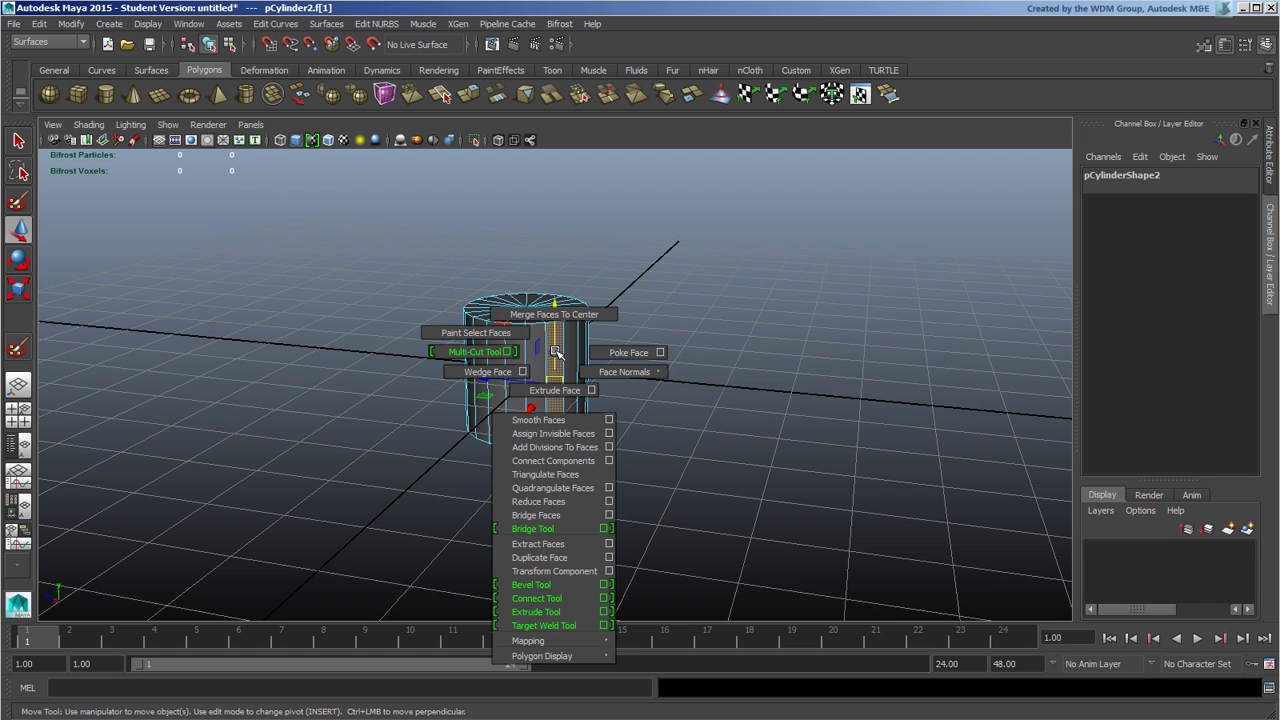
right_click_drag(556, 354, 536, 328)
left_click(657, 357)
left_click(548, 332)
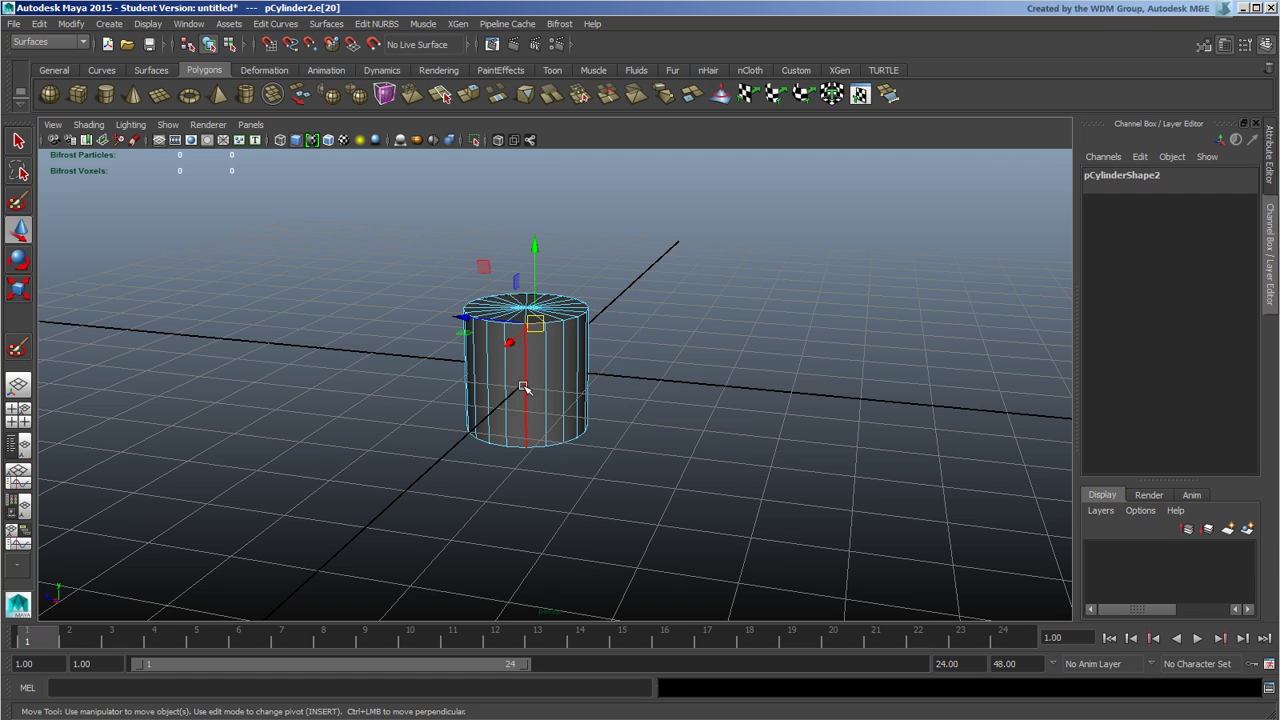
Step: Select a front side face of the cylinder in face mode and apply Extrude Face to it
left_click(580, 365)
right_click(550, 385)
left_click(550, 418)
left_click(537, 405)
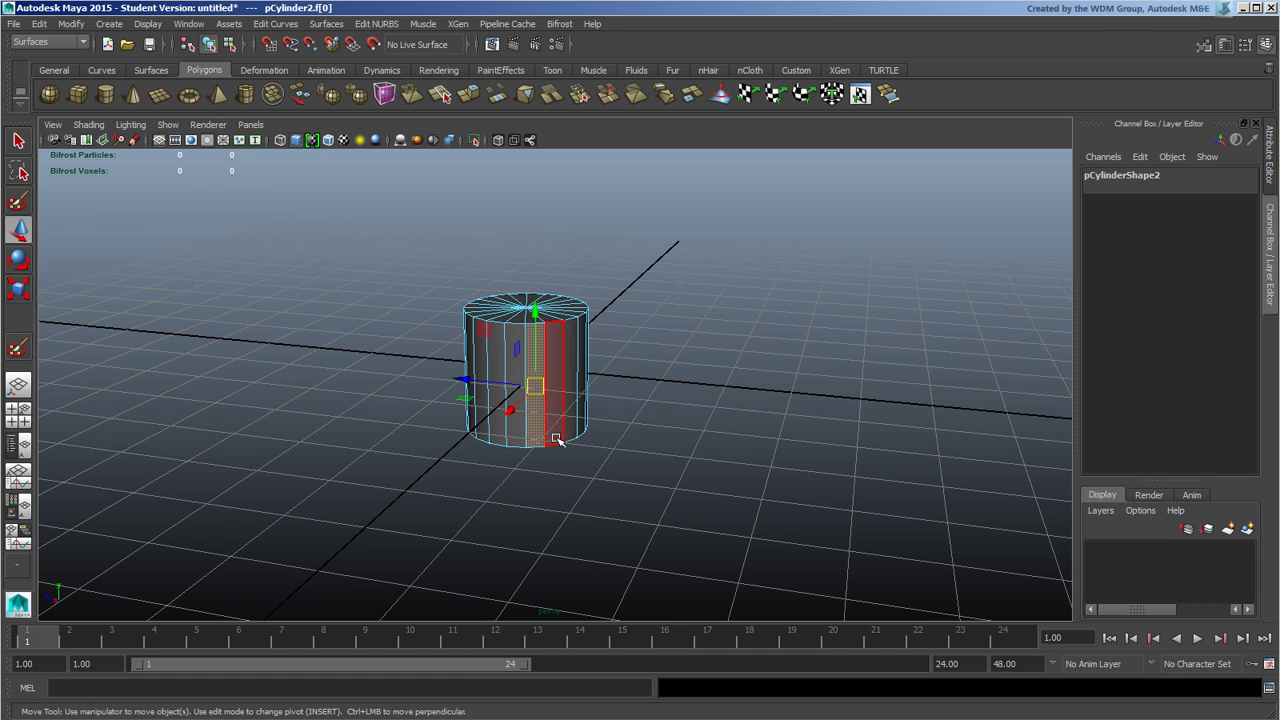
right_click(530, 386, "shift")
left_click(540, 421)
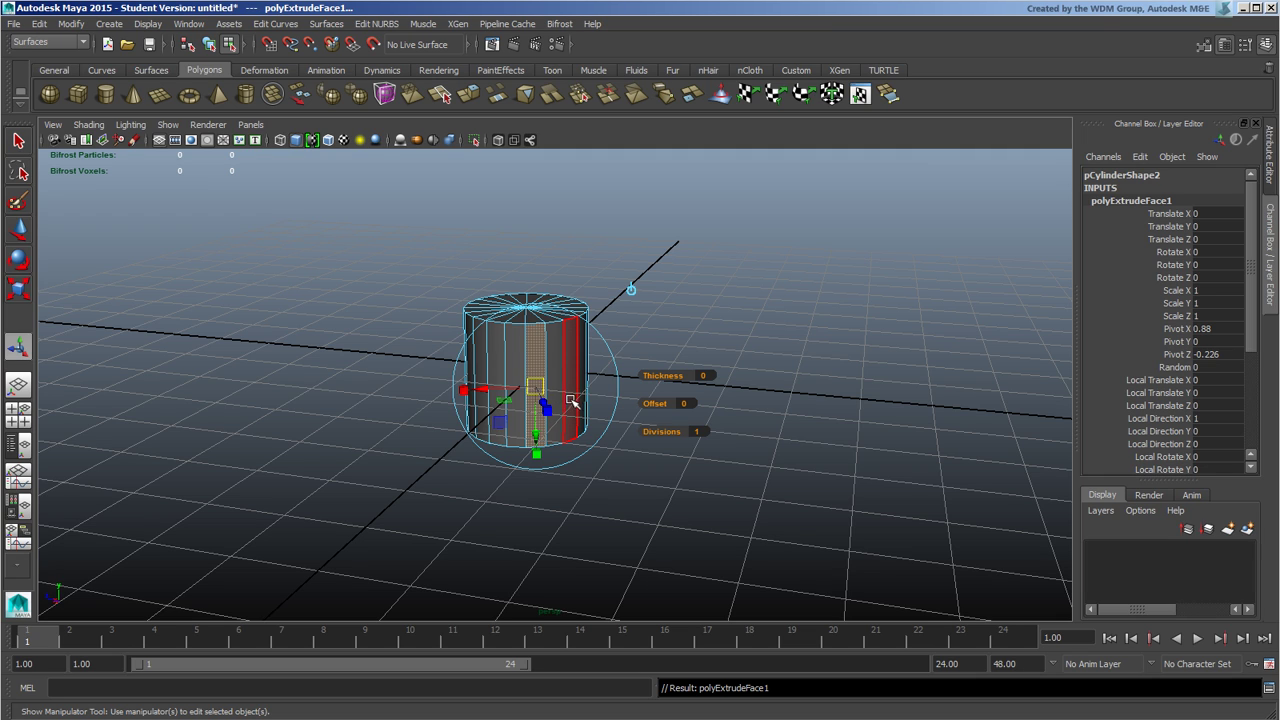
right_click(537, 384)
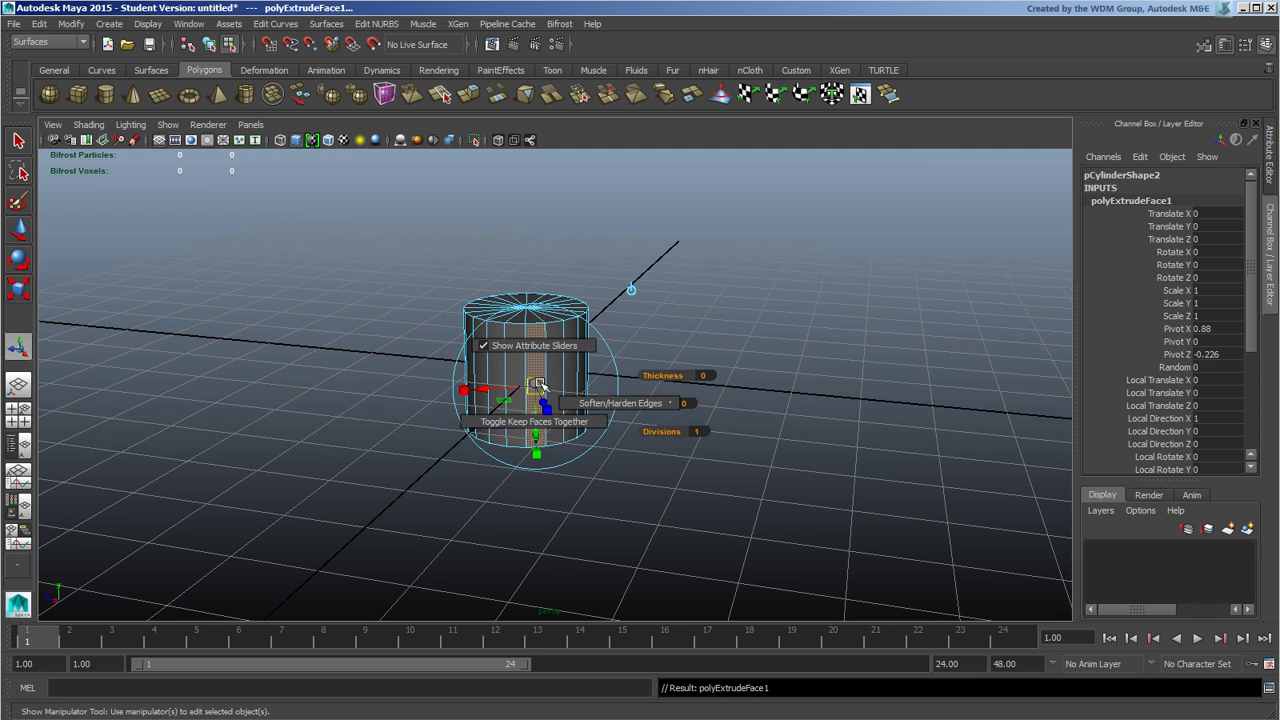
right_click_drag(536, 386, 538, 392)
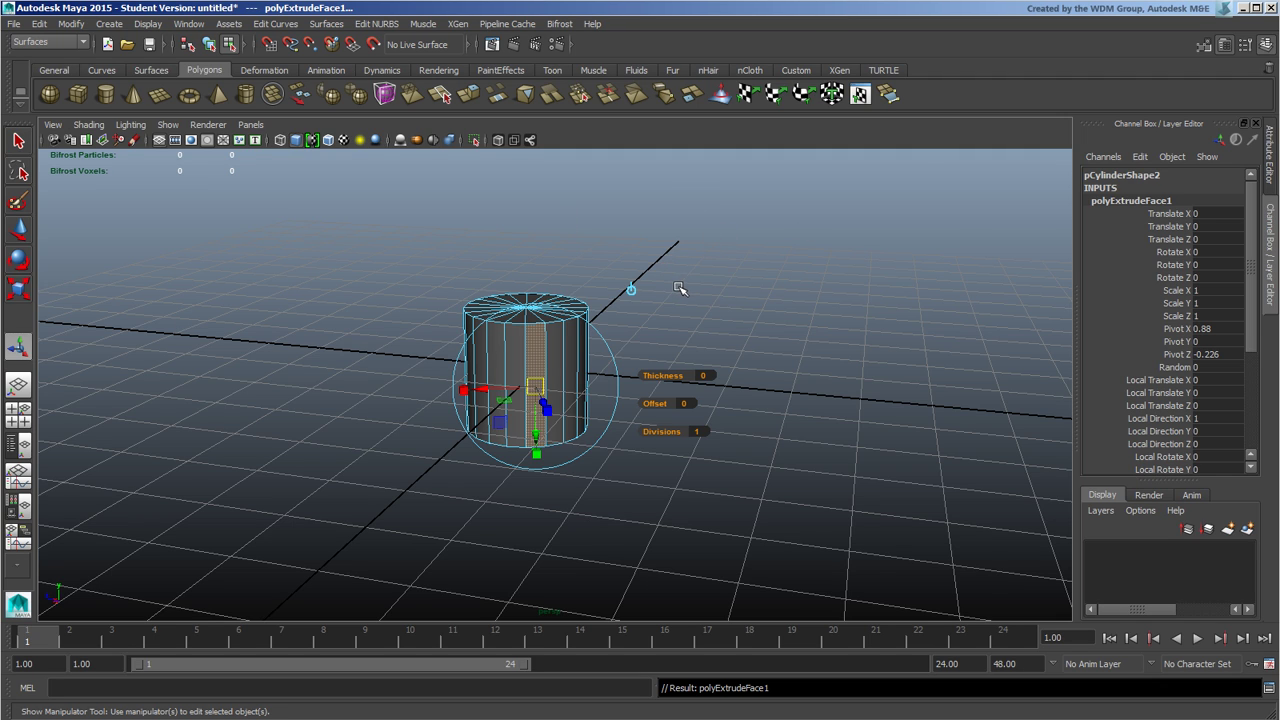
Step: Toggle the full-window viewport on and off, and cycle the viewport background to solid light grey
key("ctrl+space")
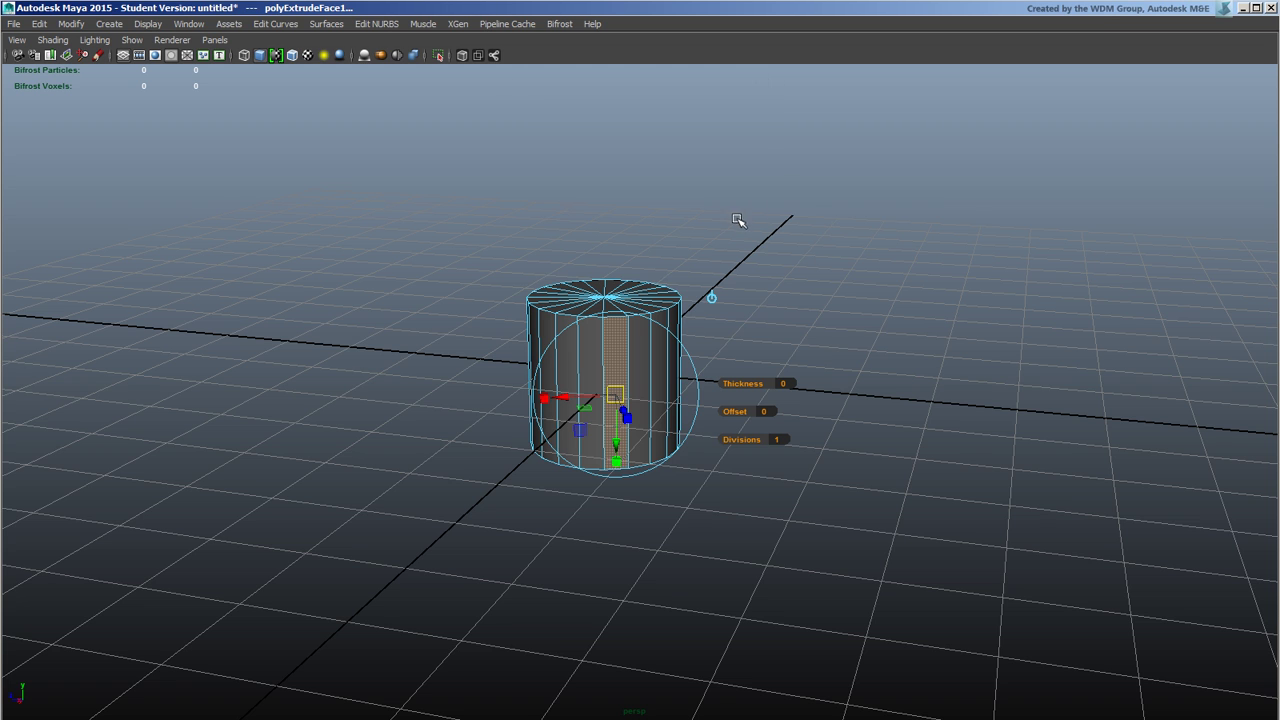
key("ctrl+space")
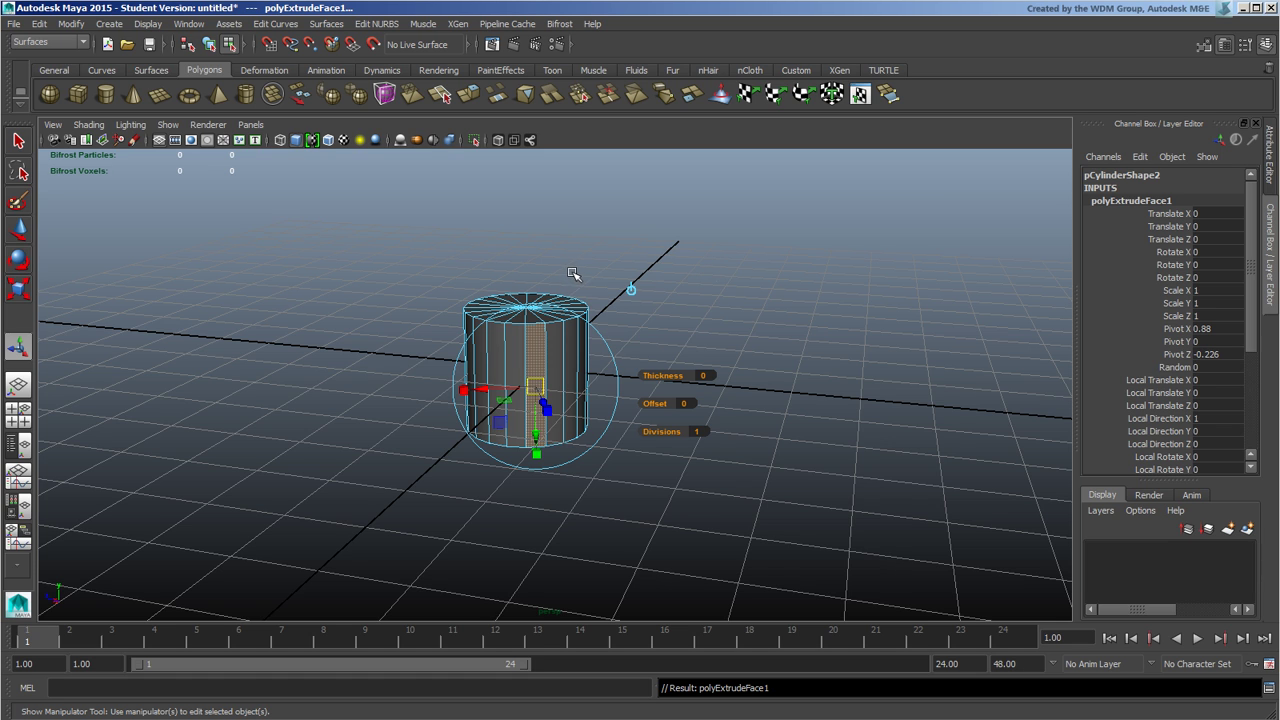
key("alt+b")
key("alt+b")
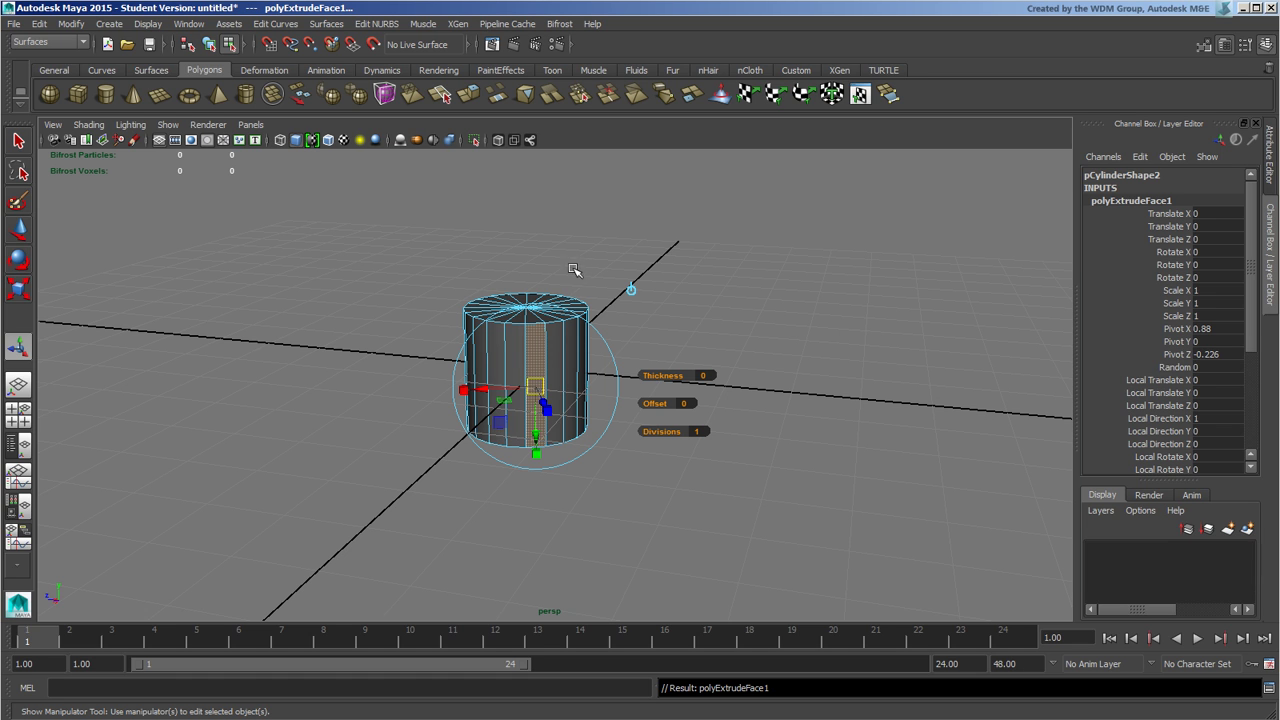
key("alt+b")
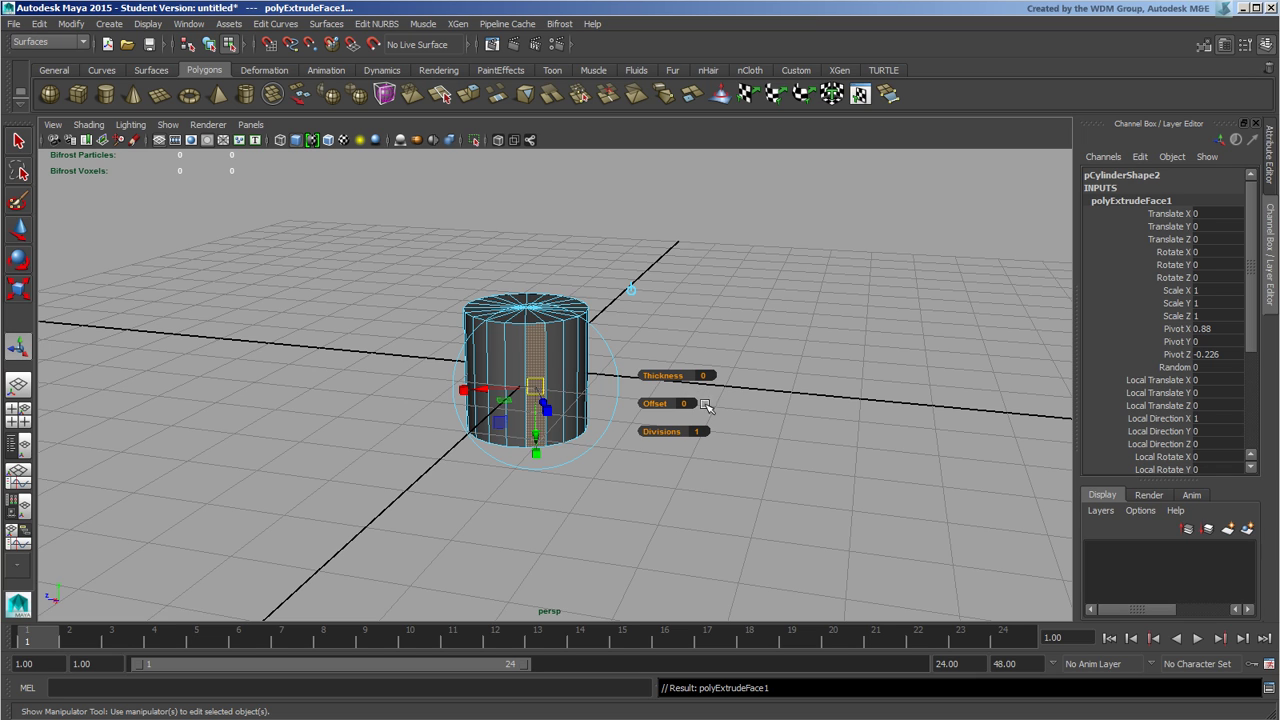
Step: Return the cylinder to object selection and view the Select tool's quick options
left_click(208, 44)
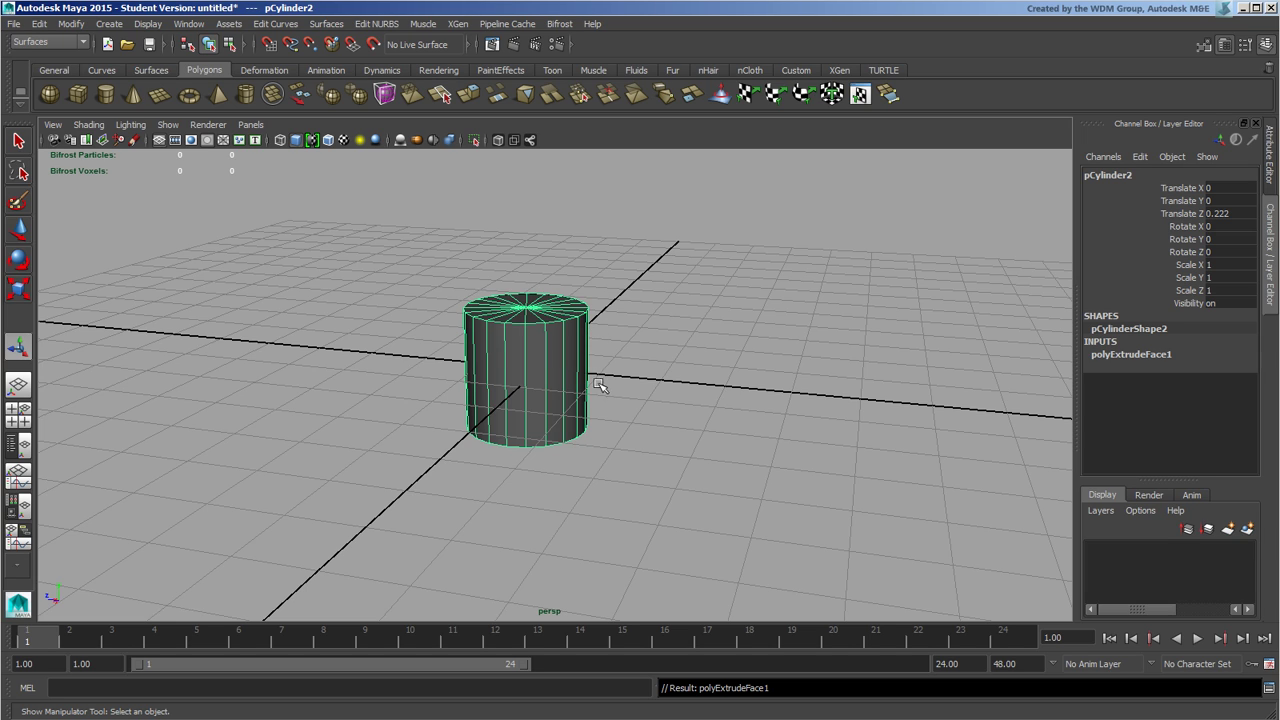
key("q")
left_click(571, 287)
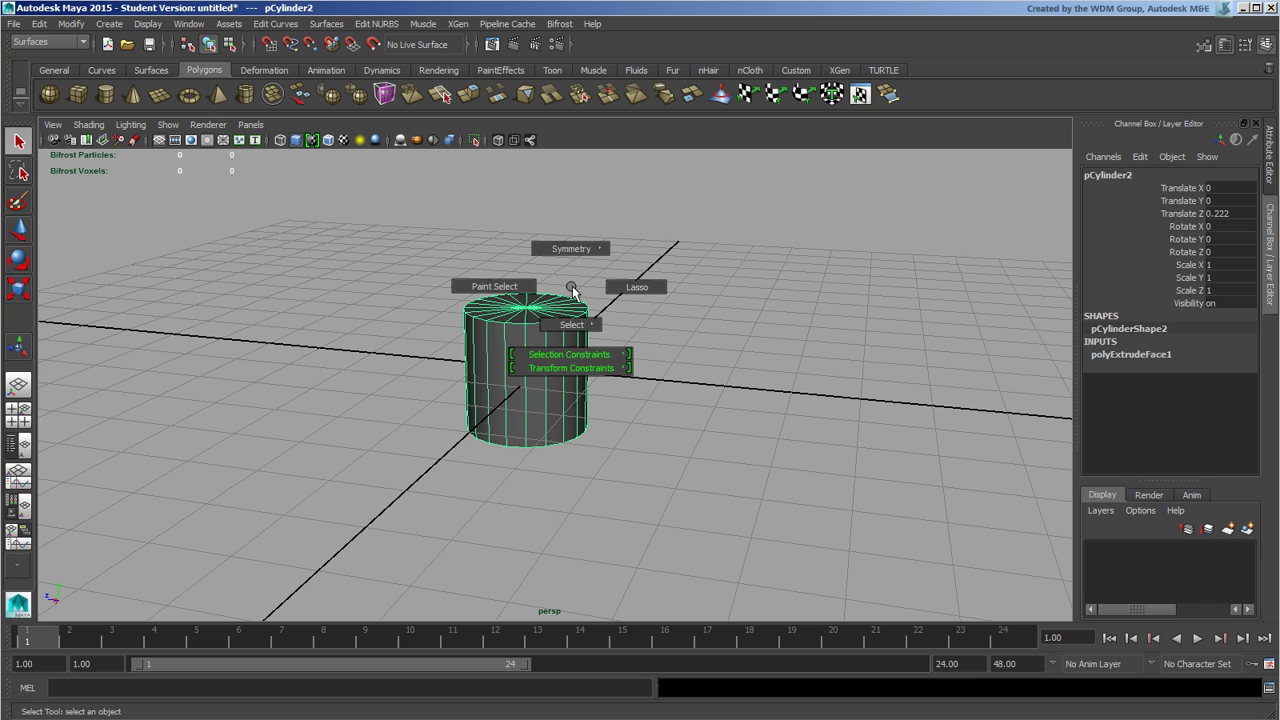
left_click(572, 286)
Step: Examine the quick options of the Move, Rotate and Scale tools on the selected cylinder
key("w")
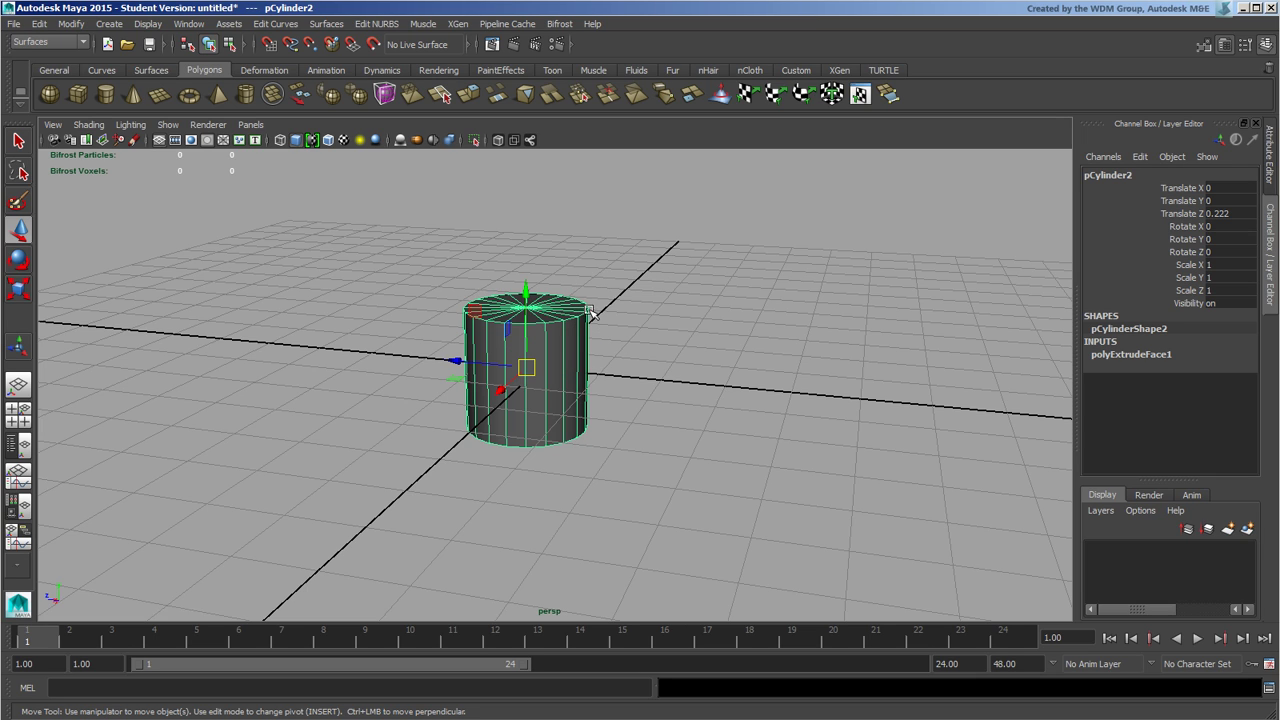
left_click(532, 346)
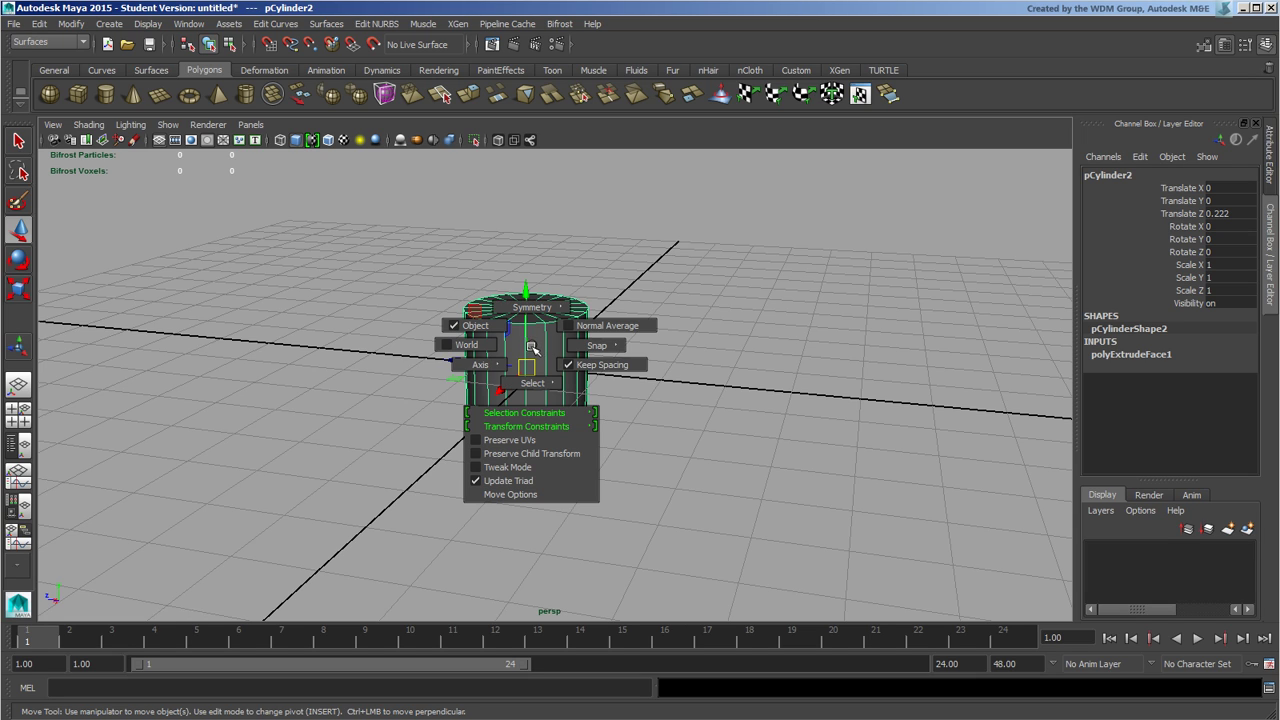
left_click(532, 346)
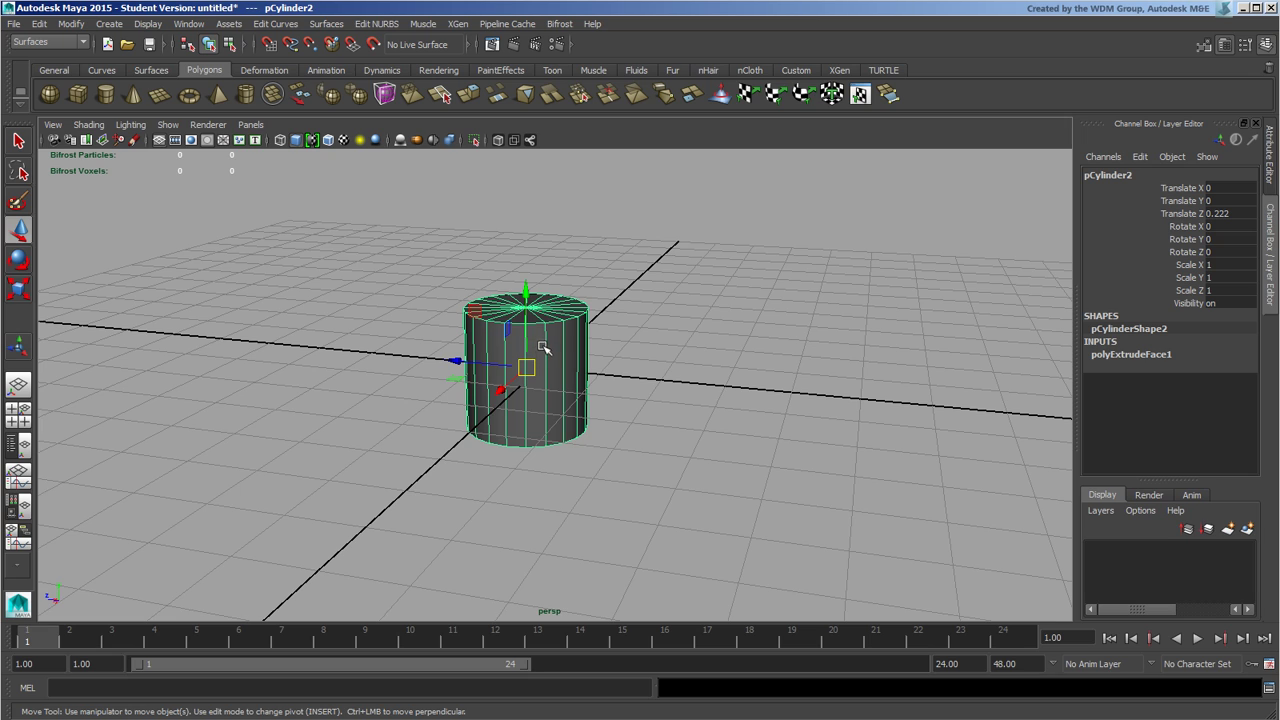
key("e")
left_click(535, 346)
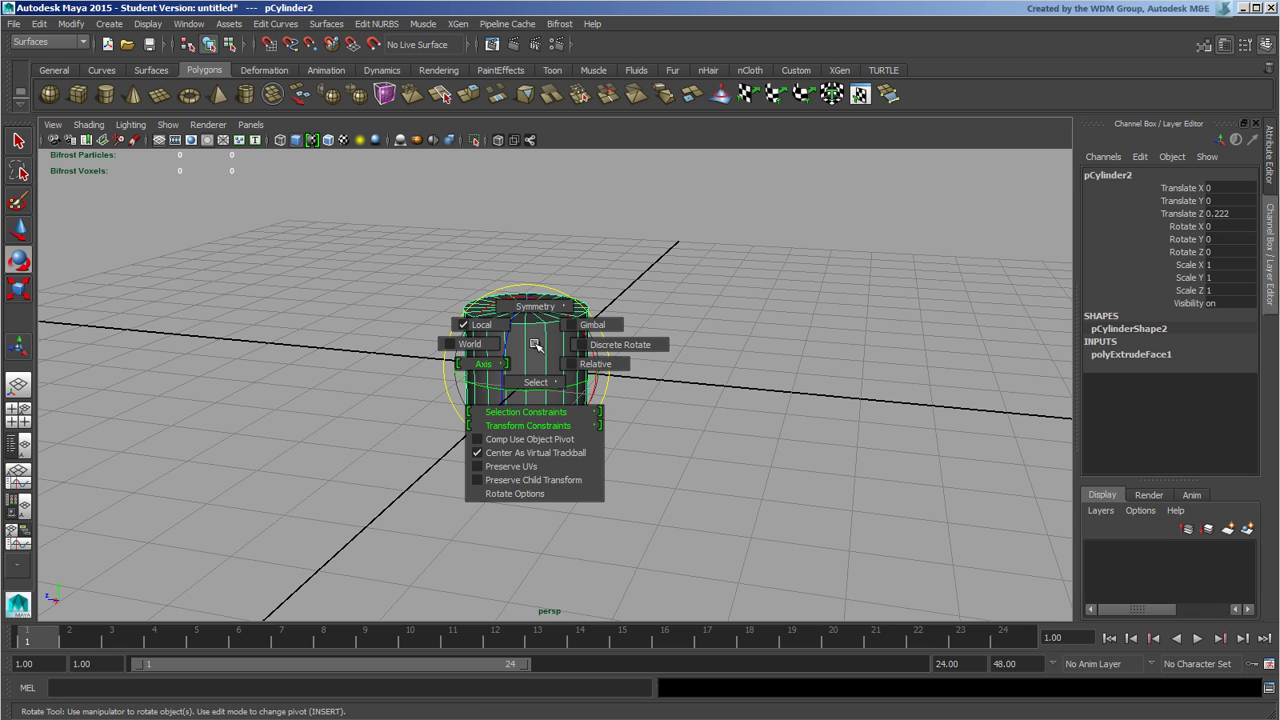
left_click(535, 346)
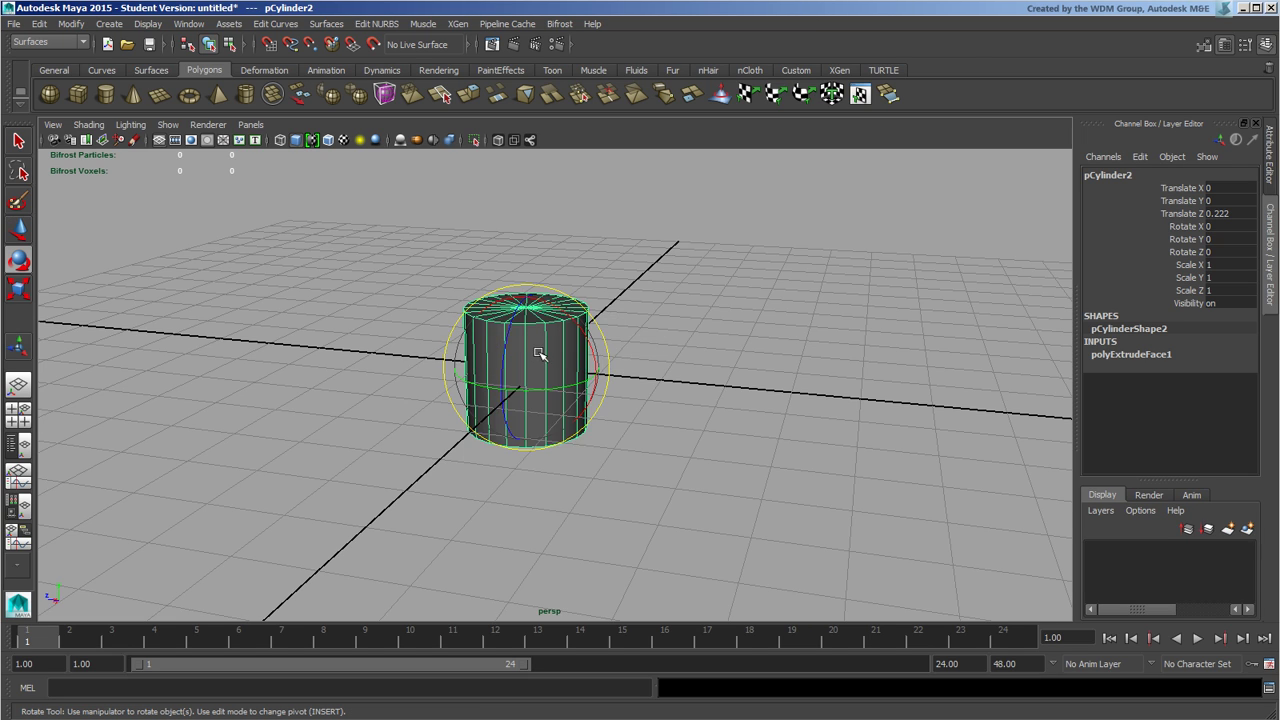
key("r")
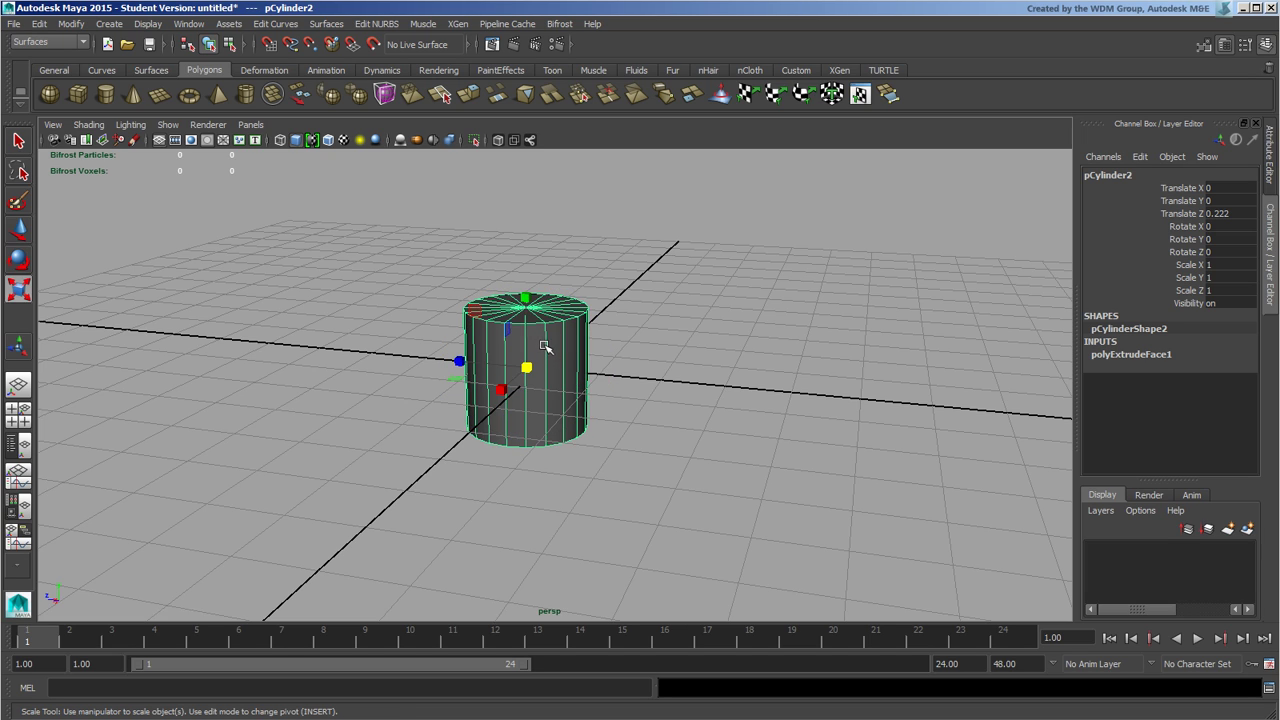
left_click(543, 346)
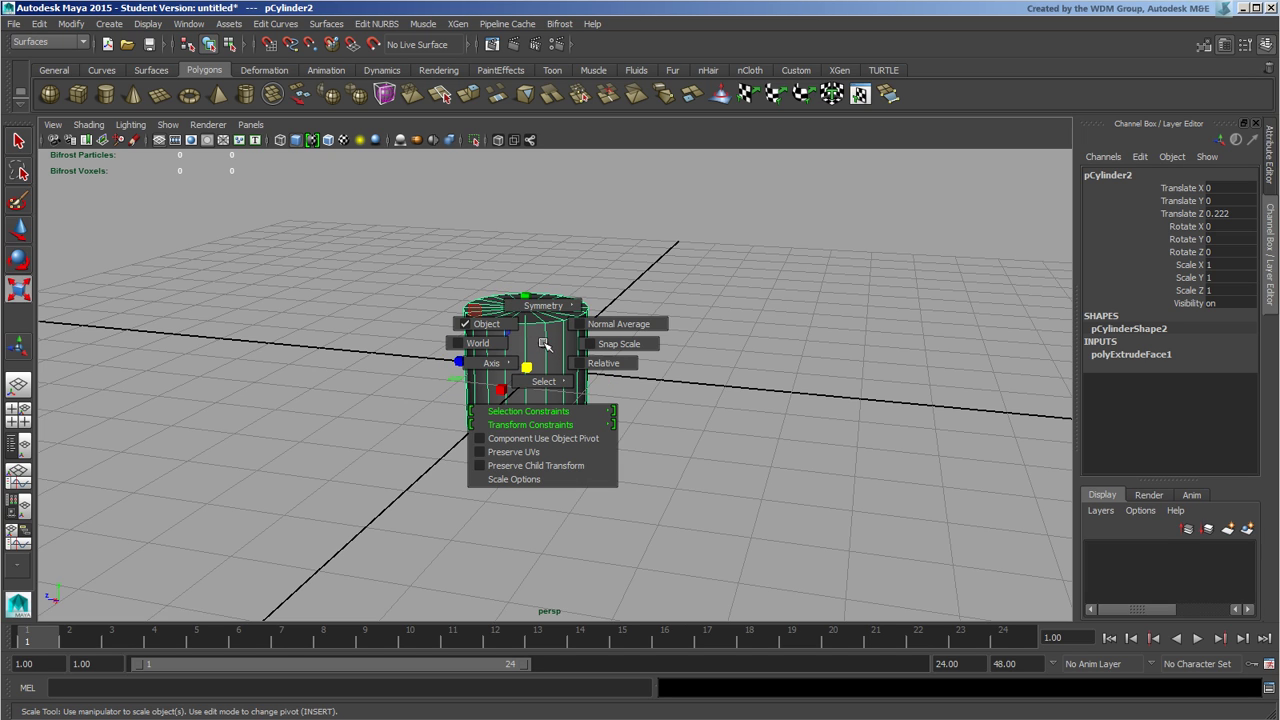
left_click(545, 345)
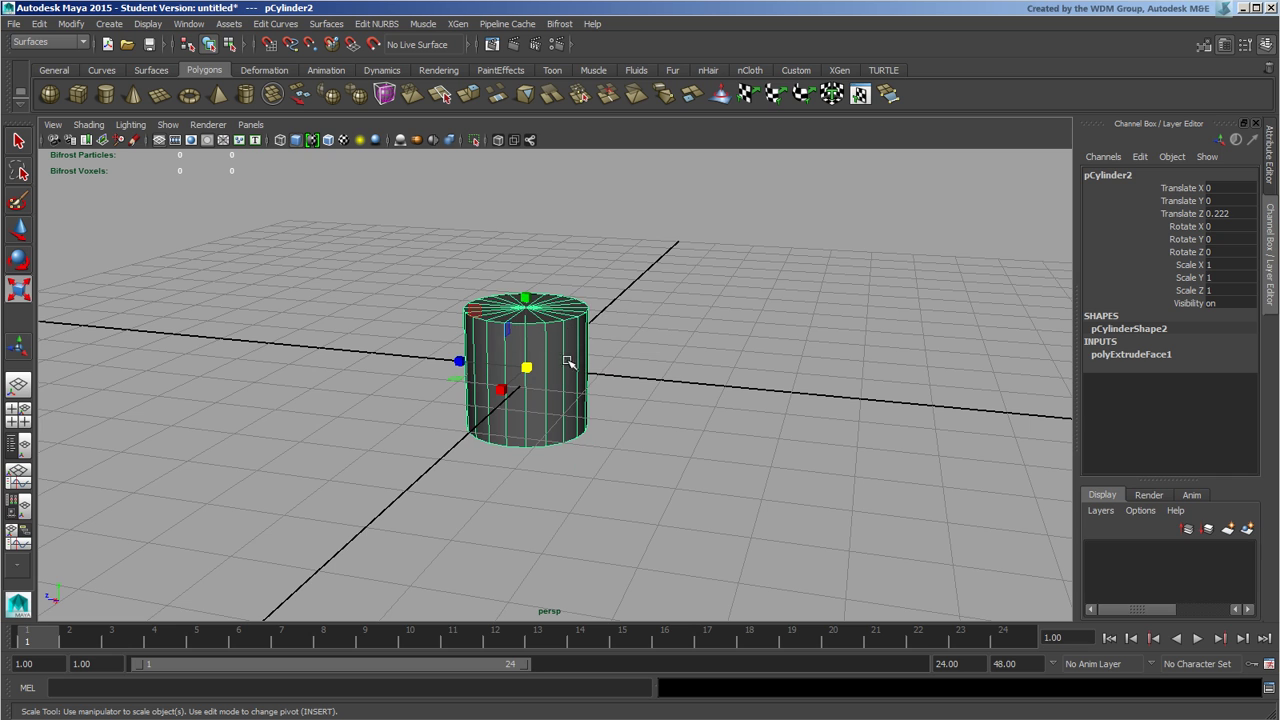
Step: Open the Move tool's settings to examine its axis, joint orientation and snap options
double_click(18, 229)
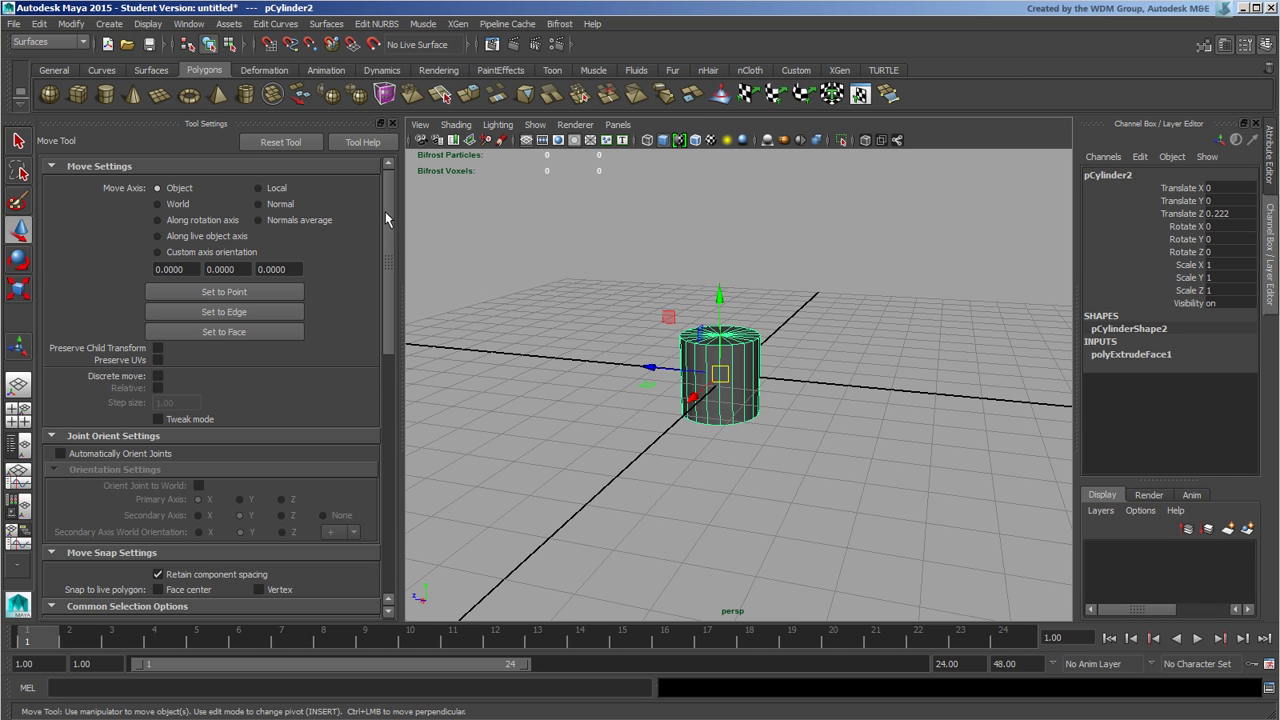
mouse_move(388, 218)
left_mouse_down()
mouse_move(412, 414)
mouse_move(380, 205)
left_mouse_up()
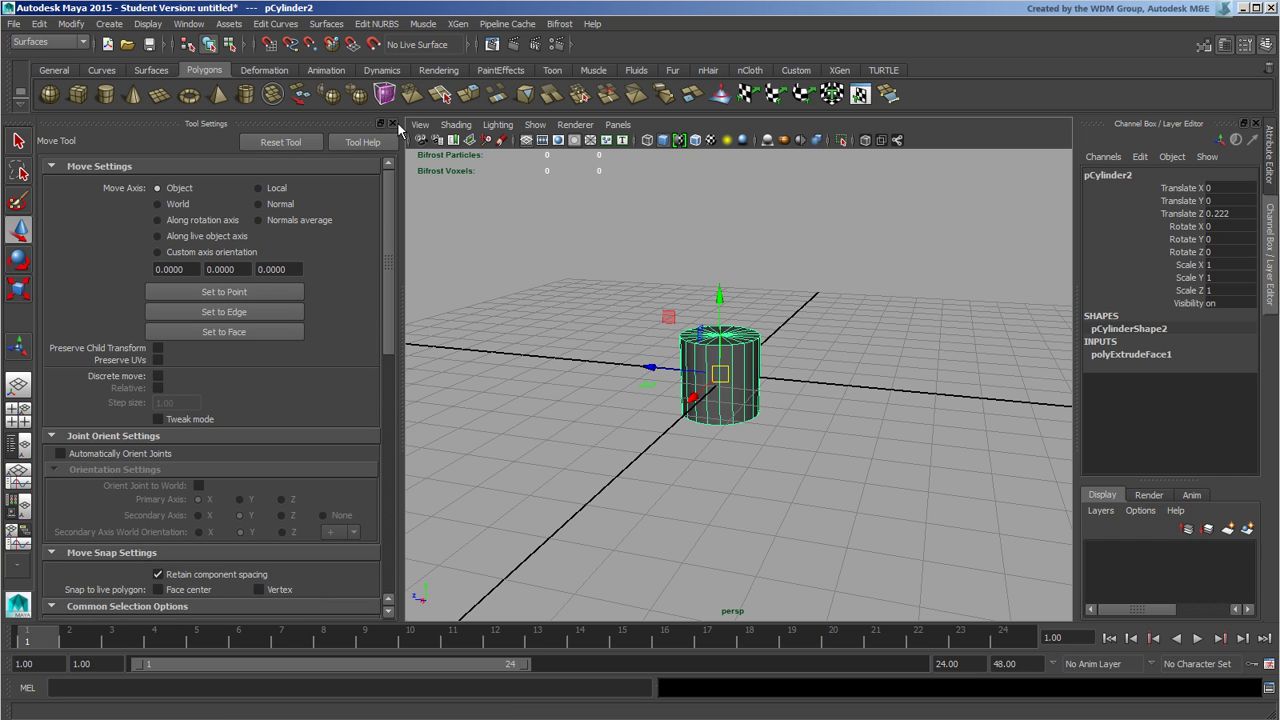
Step: Close the Move tool's settings and paint-select vertices on the cylinder with the Poly Brush - Select Vertices tool
left_click(393, 123)
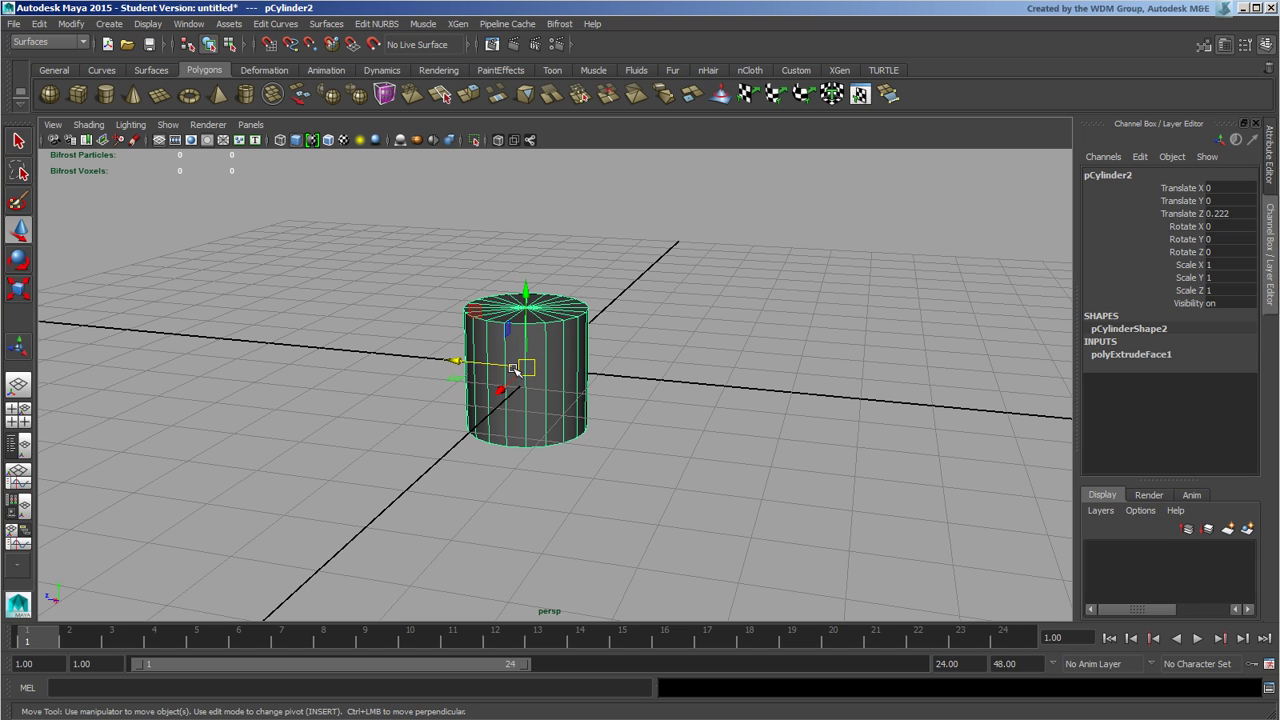
right_click(558, 331, "shift")
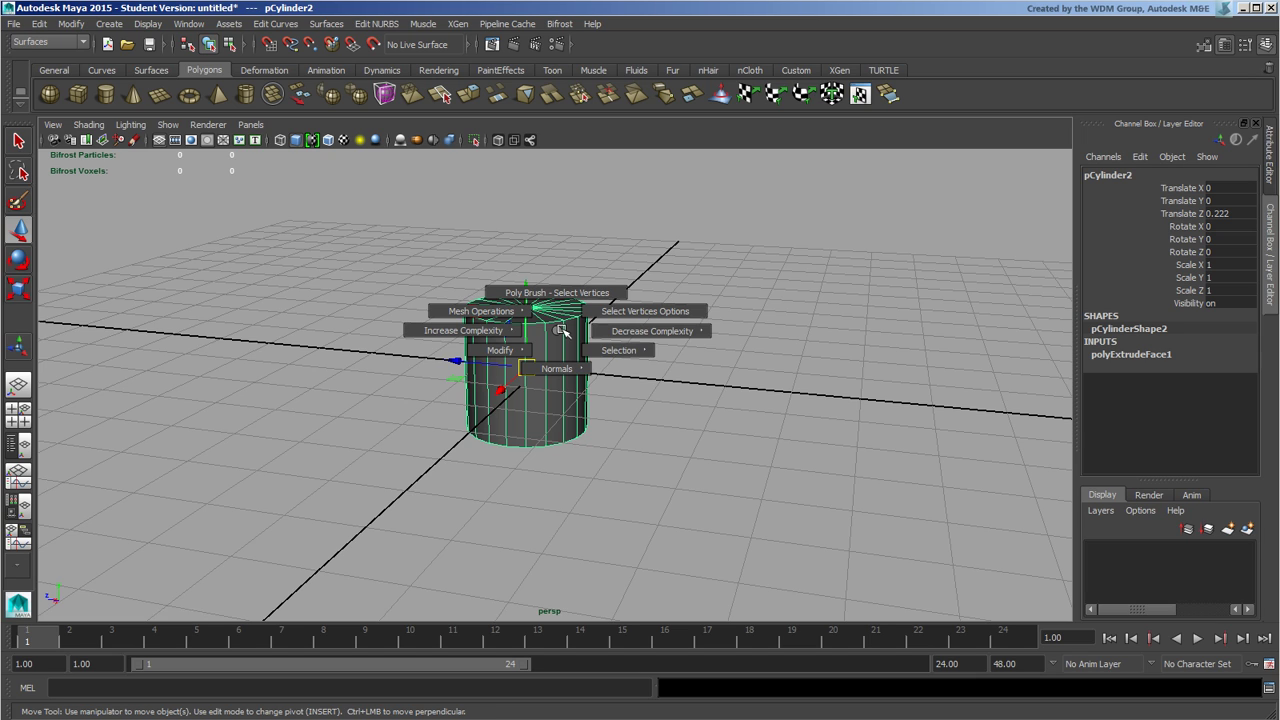
right_click_drag(558, 331, 560, 296, "shift")
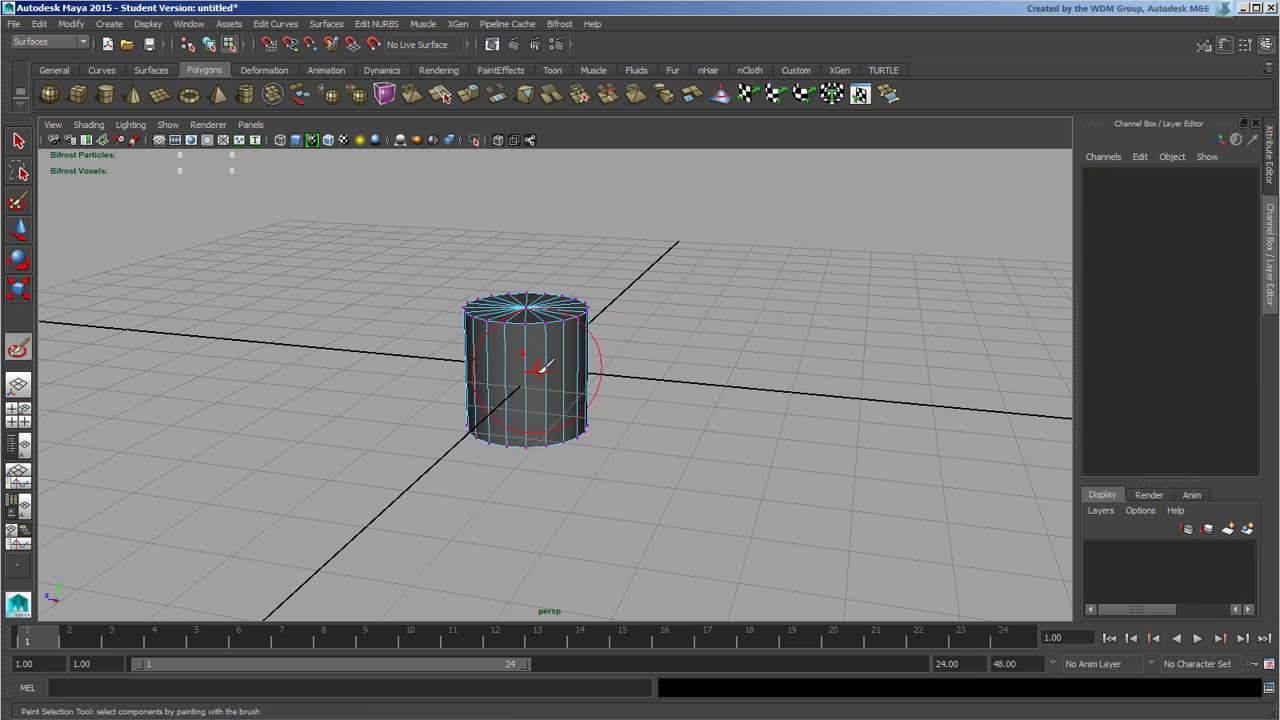
mouse_move(537, 371)
left_mouse_down()
mouse_move(545, 322)
mouse_move(623, 323)
mouse_move(515, 308)
mouse_move(600, 314)
mouse_move(566, 322)
mouse_move(586, 357)
mouse_move(582, 395)
mouse_move(535, 445)
mouse_move(560, 445)
mouse_move(571, 434)
mouse_move(560, 420)
mouse_move(522, 398)
left_mouse_up()
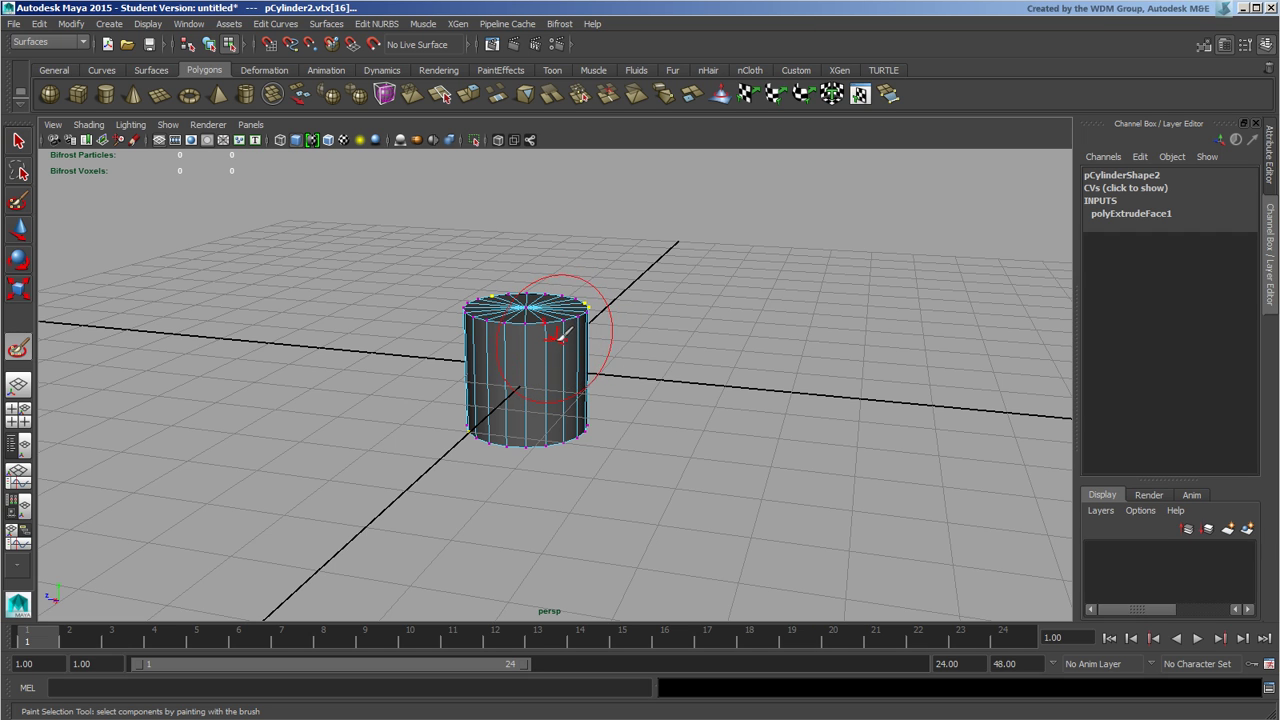
Step: Poke the front side faces of the cylinder and view the UV operations in its marking menu
right_click(562, 334, "shift")
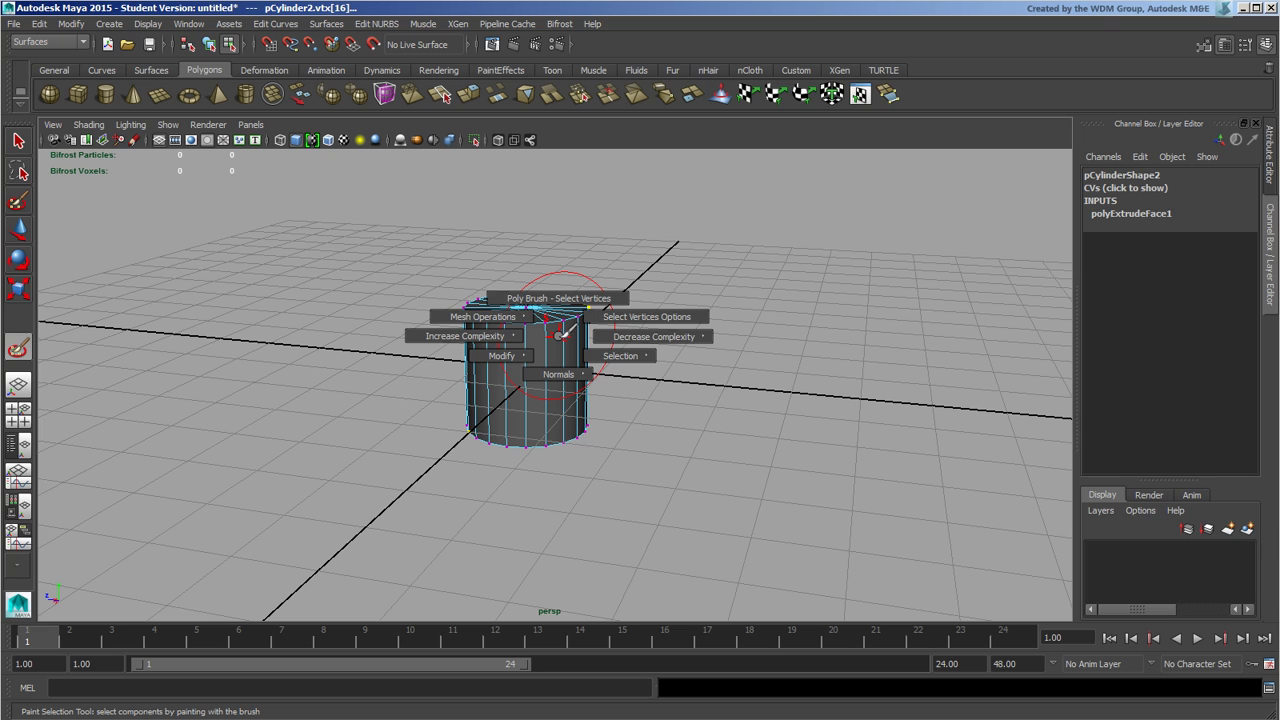
mouse_move(566, 328)
right_mouse_down()
mouse_move(522, 318)
mouse_move(527, 300)
mouse_move(526, 318)
mouse_move(562, 333)
mouse_move(522, 350)
mouse_move(508, 336)
mouse_move(503, 356)
right_mouse_up()
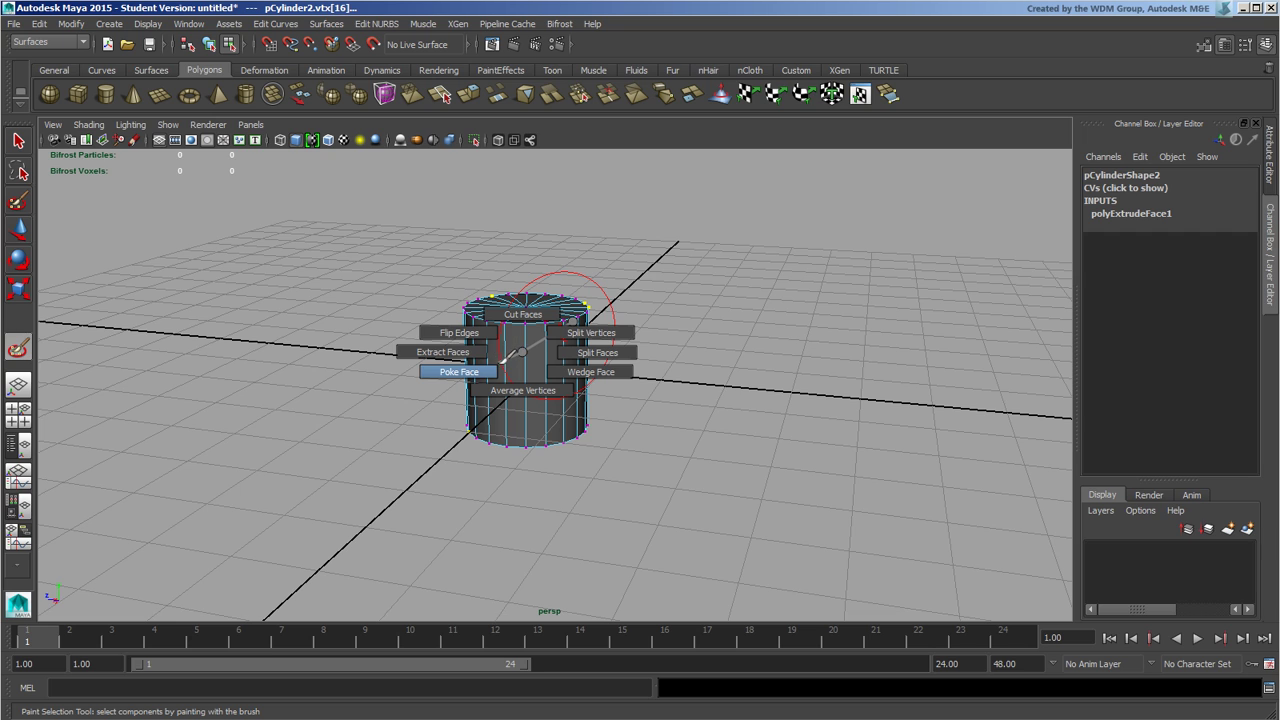
right_click_drag(497, 363, 491, 371)
left_click_drag(531, 380, 553, 378)
key("Return")
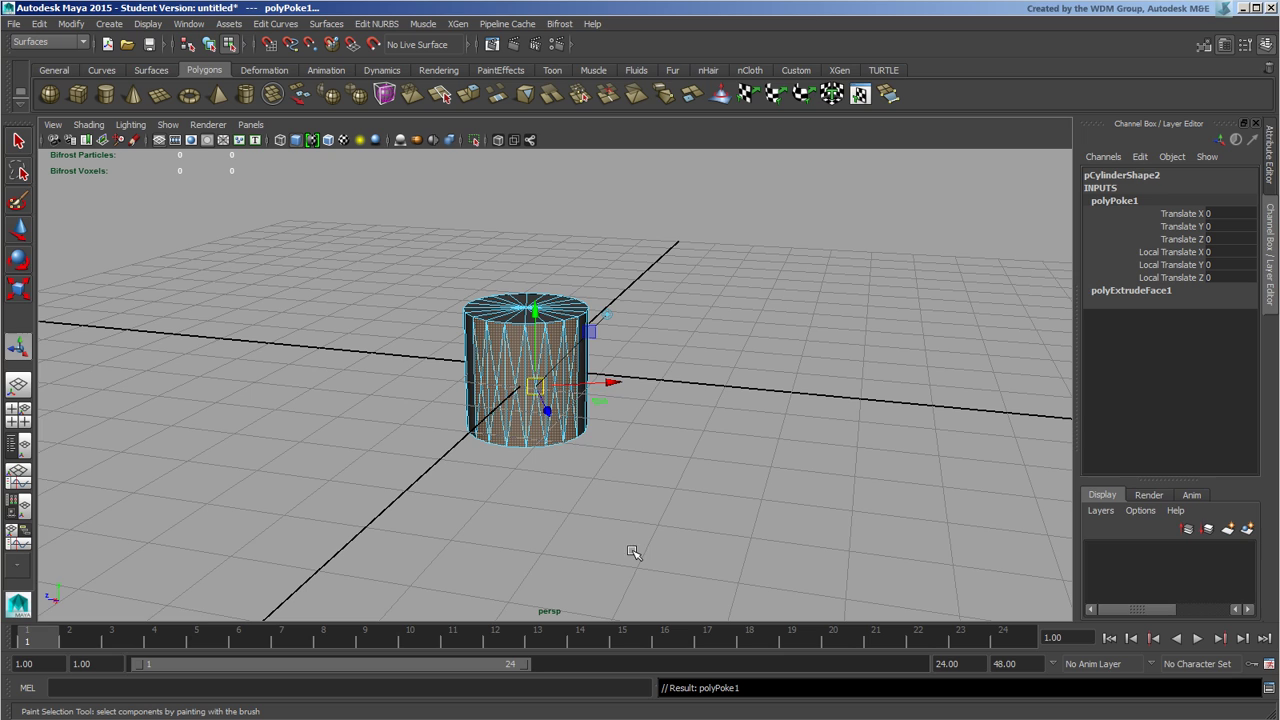
right_click(557, 357, "shift")
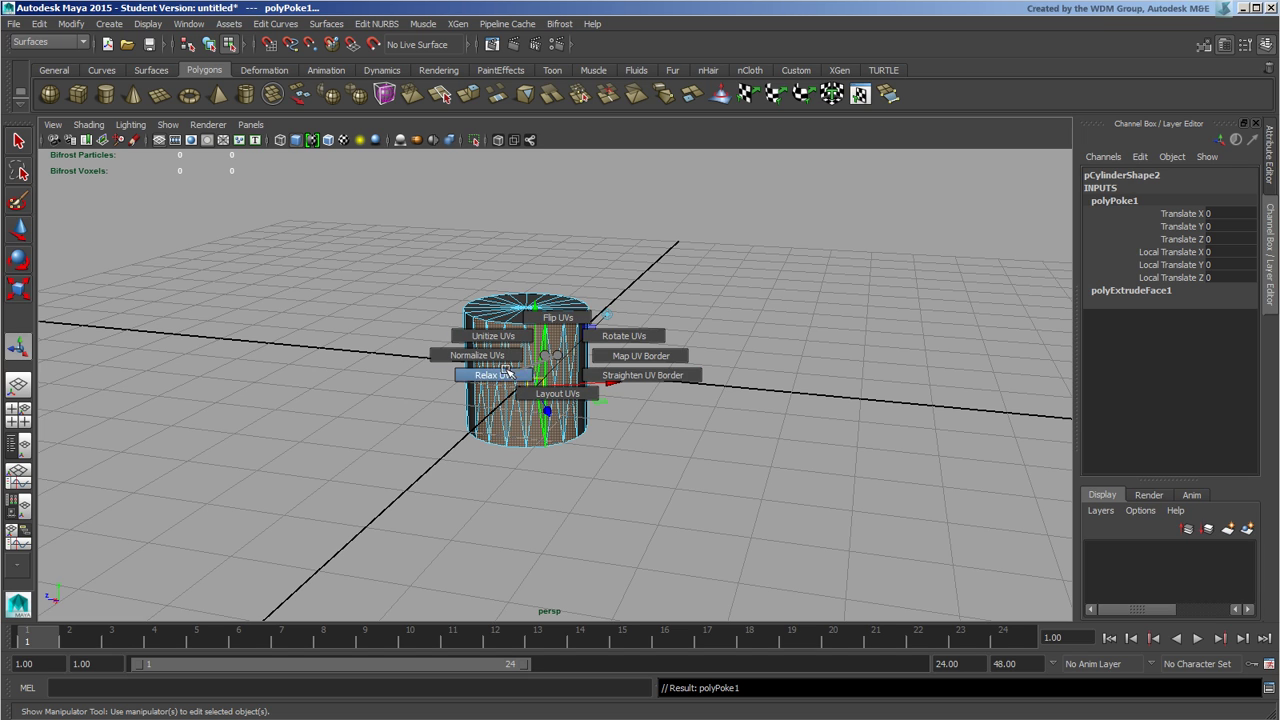
right_click(548, 358)
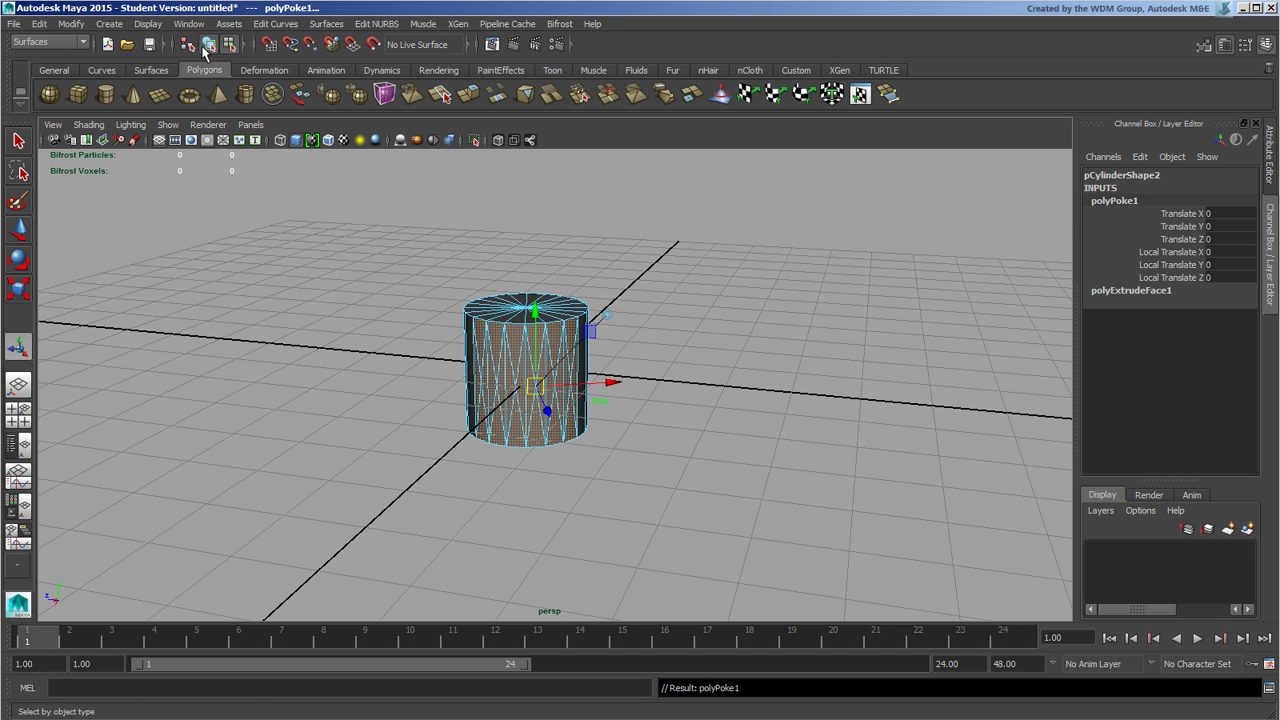
Step: Return to object selection and delete the poked cylinder
left_click(208, 44)
left_click(672, 306)
left_click(540, 345)
key("Delete")
Step: Build a row of a polygon sphere at about 2.4 in Z, a cube at the origin and a cylinder at about -2.19 in Z
left_click(49, 95)
left_click(19, 230)
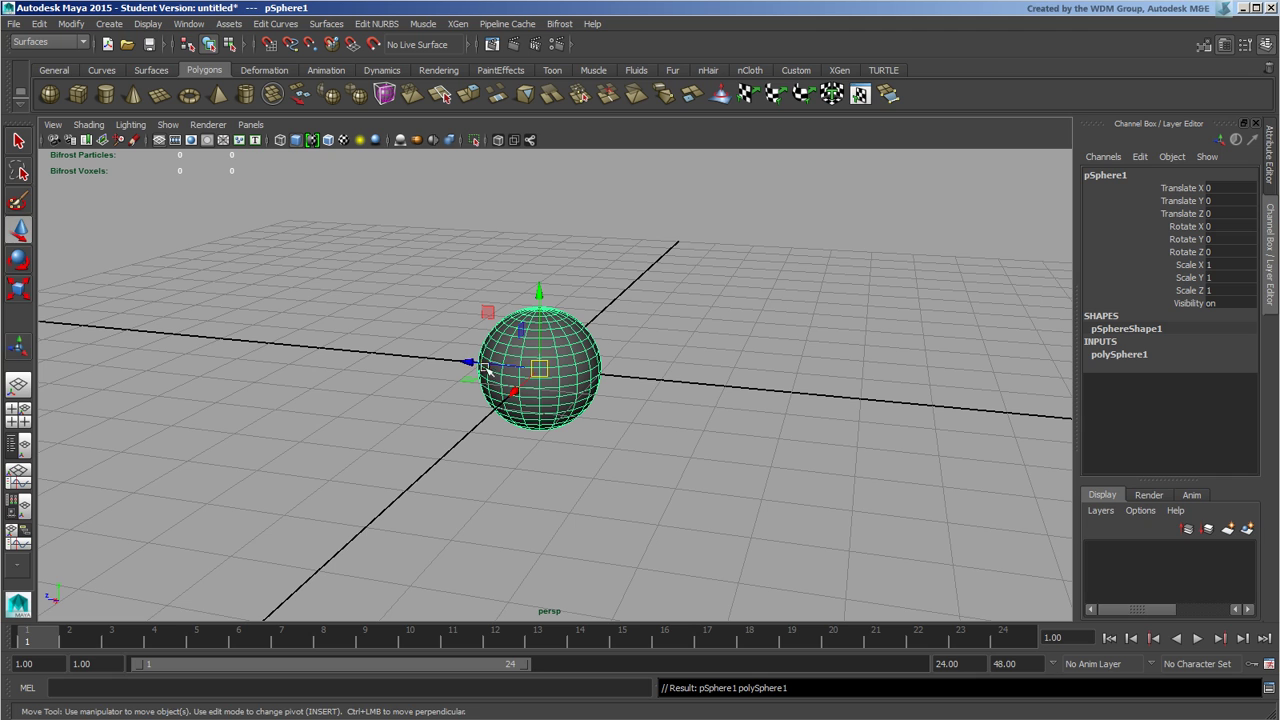
left_click_drag(470, 362, 338, 350)
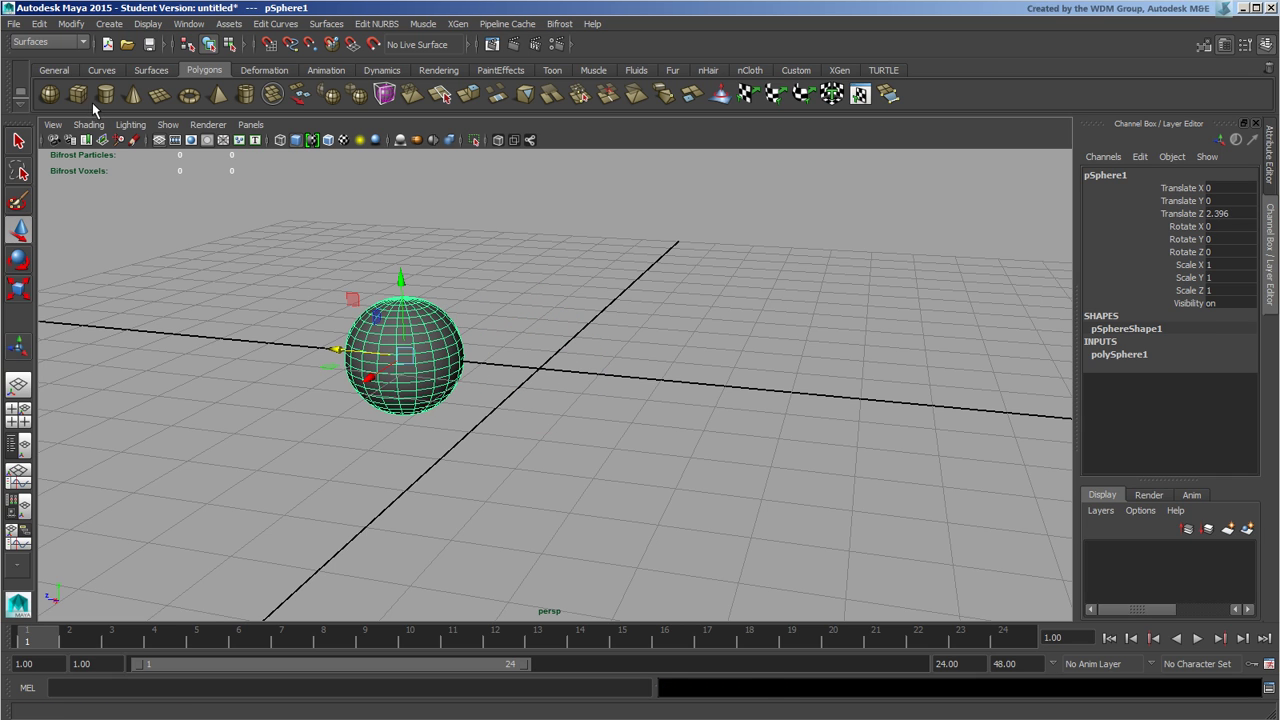
left_click(105, 94)
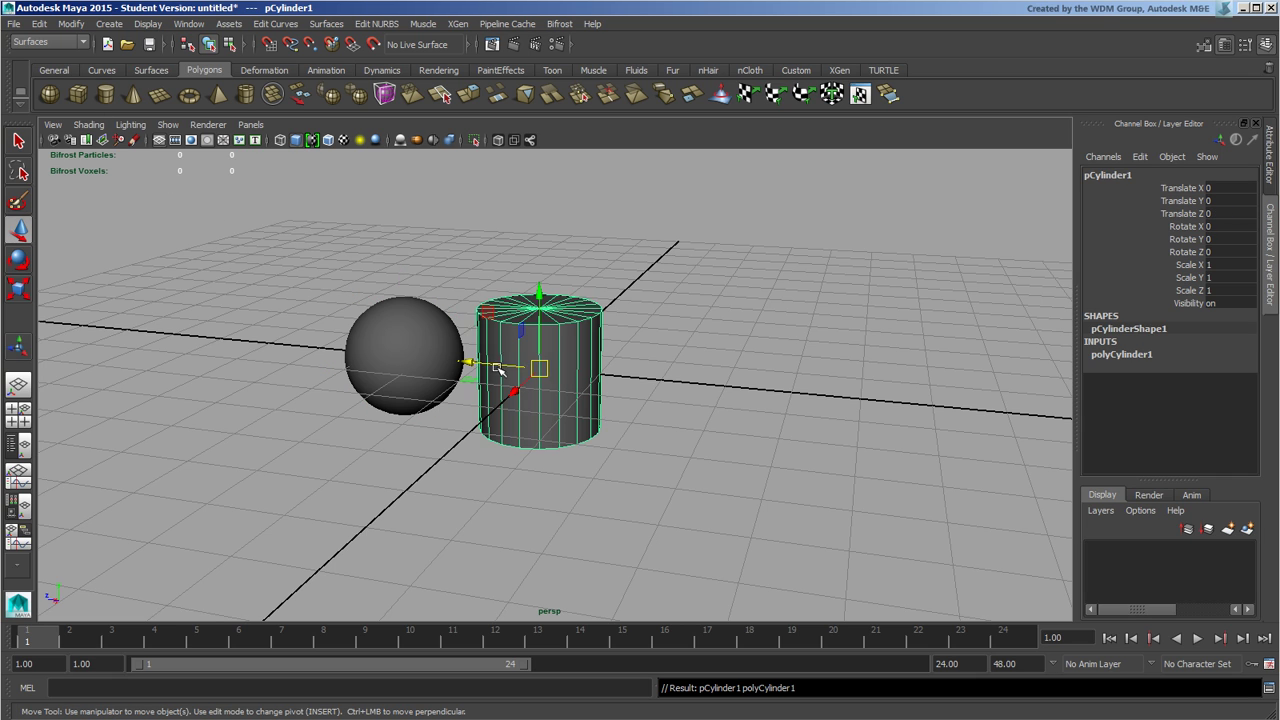
left_click_drag(470, 362, 648, 408)
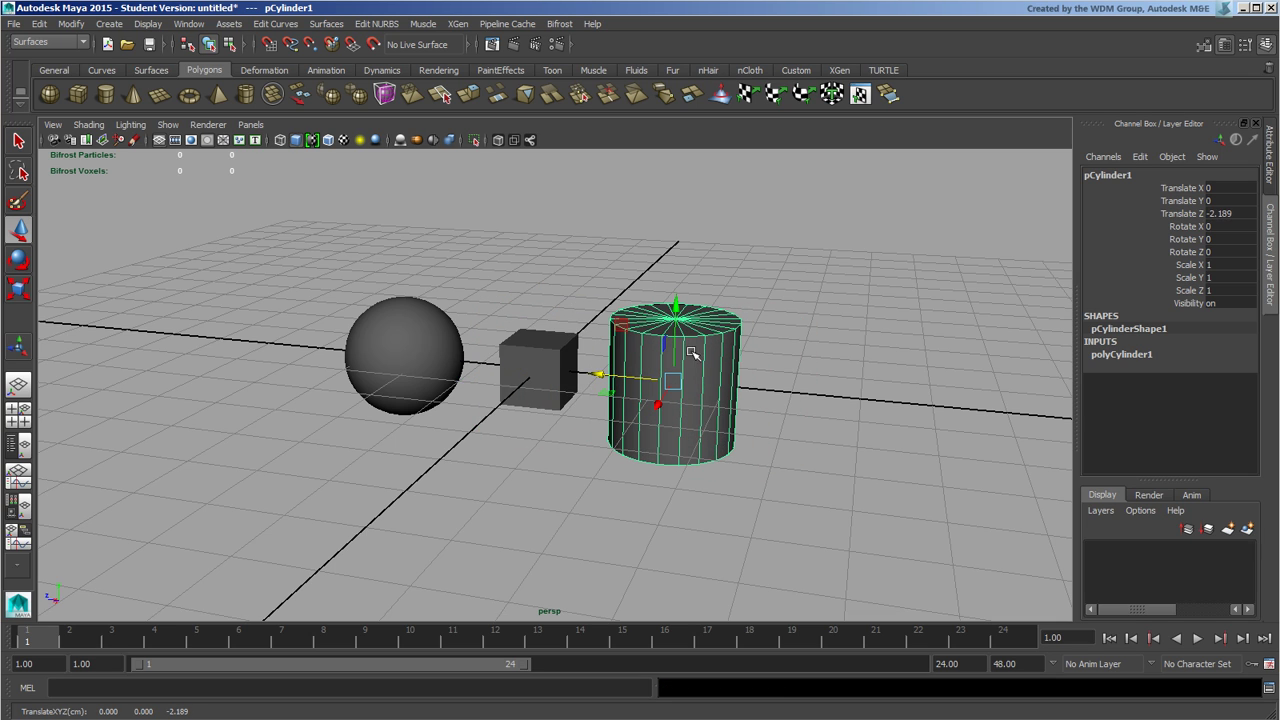
Step: With all three objects selected, put only the cylinder in vertex mode and select all its vertices
left_click_drag(360, 283, 823, 466, "ctrl+shift")
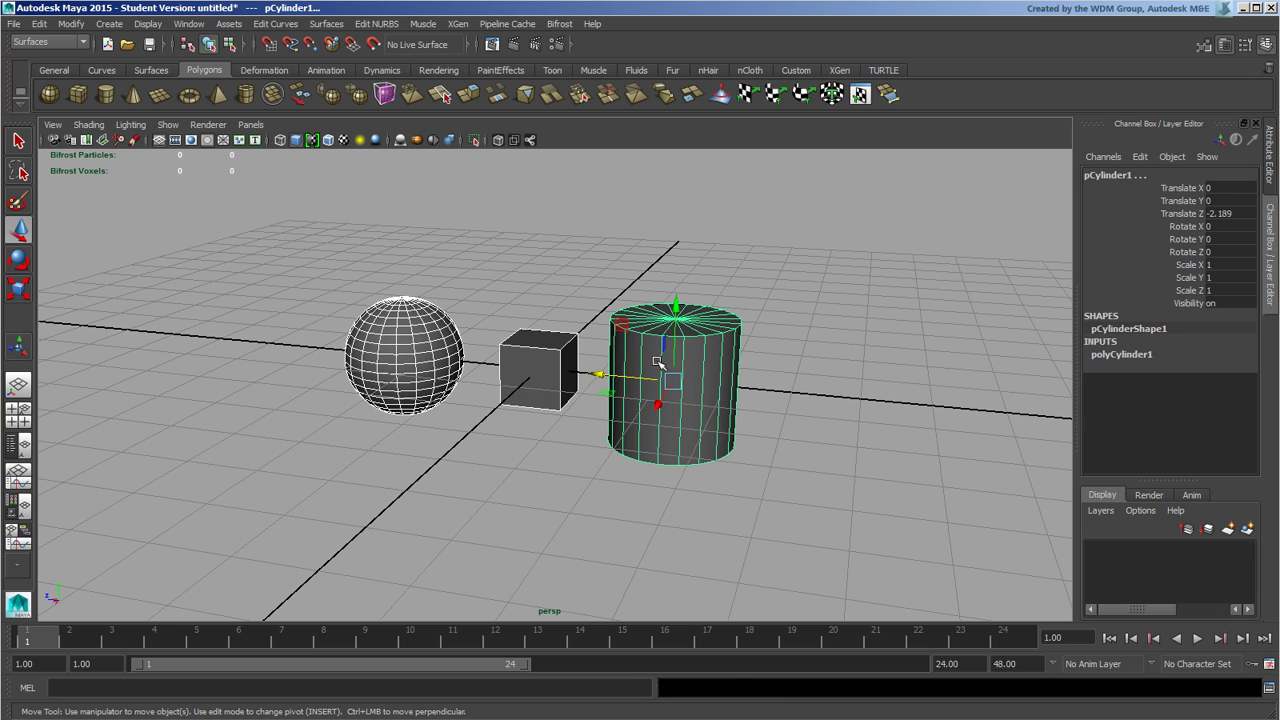
right_click_drag(668, 342, 640, 354)
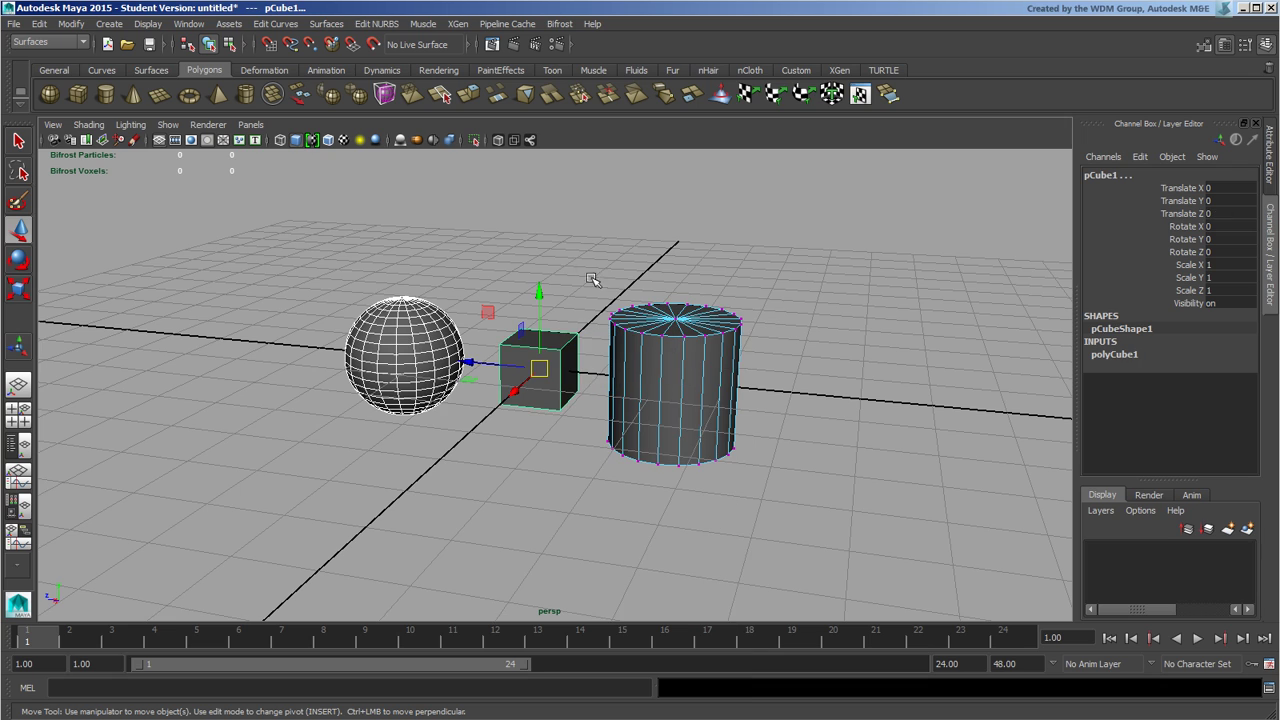
left_click_drag(583, 243, 877, 603)
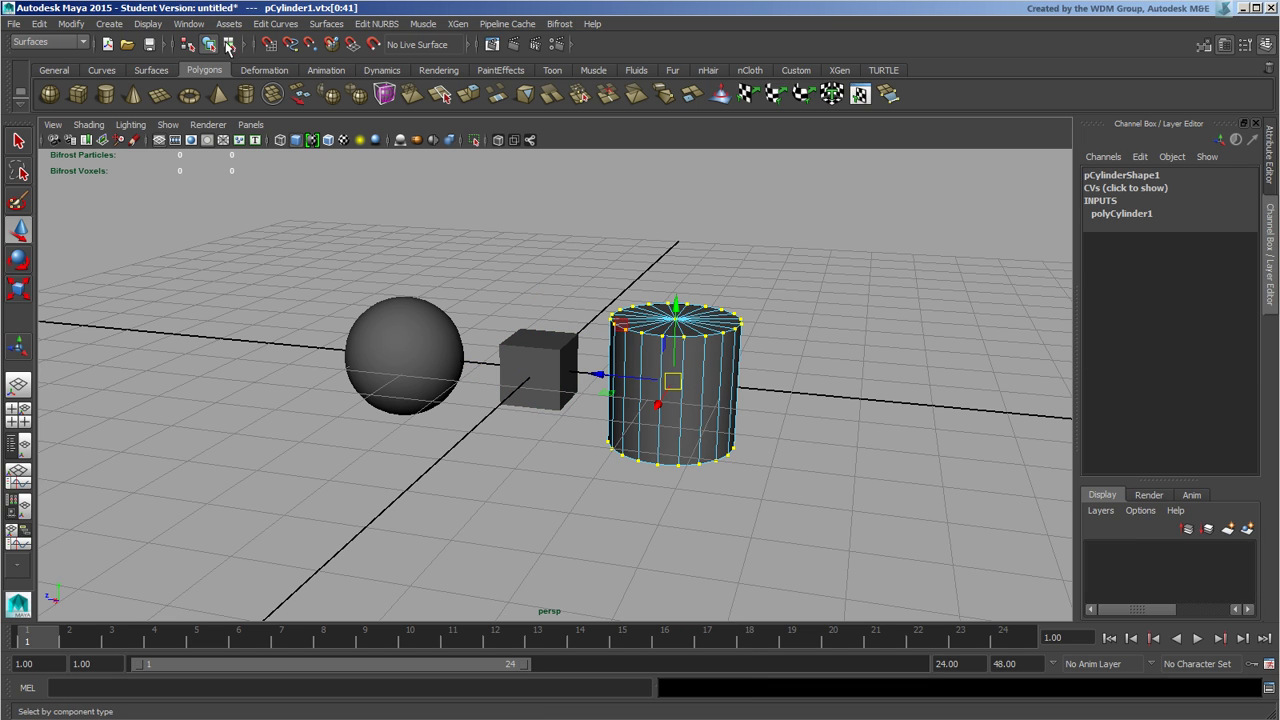
Step: Reselect the three objects, put them all in vertex component mode, and try selecting their vertices together
left_click(209, 44)
left_click(566, 430)
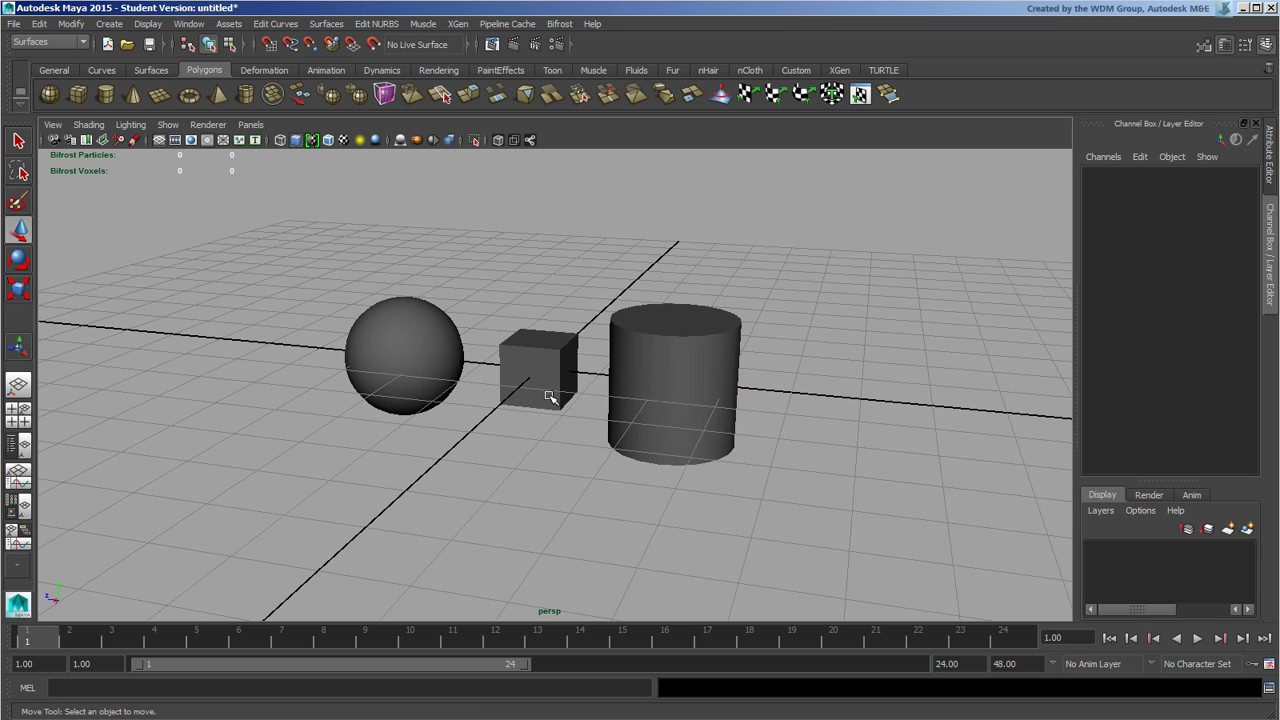
left_click(405, 310)
left_click(665, 455, "shift")
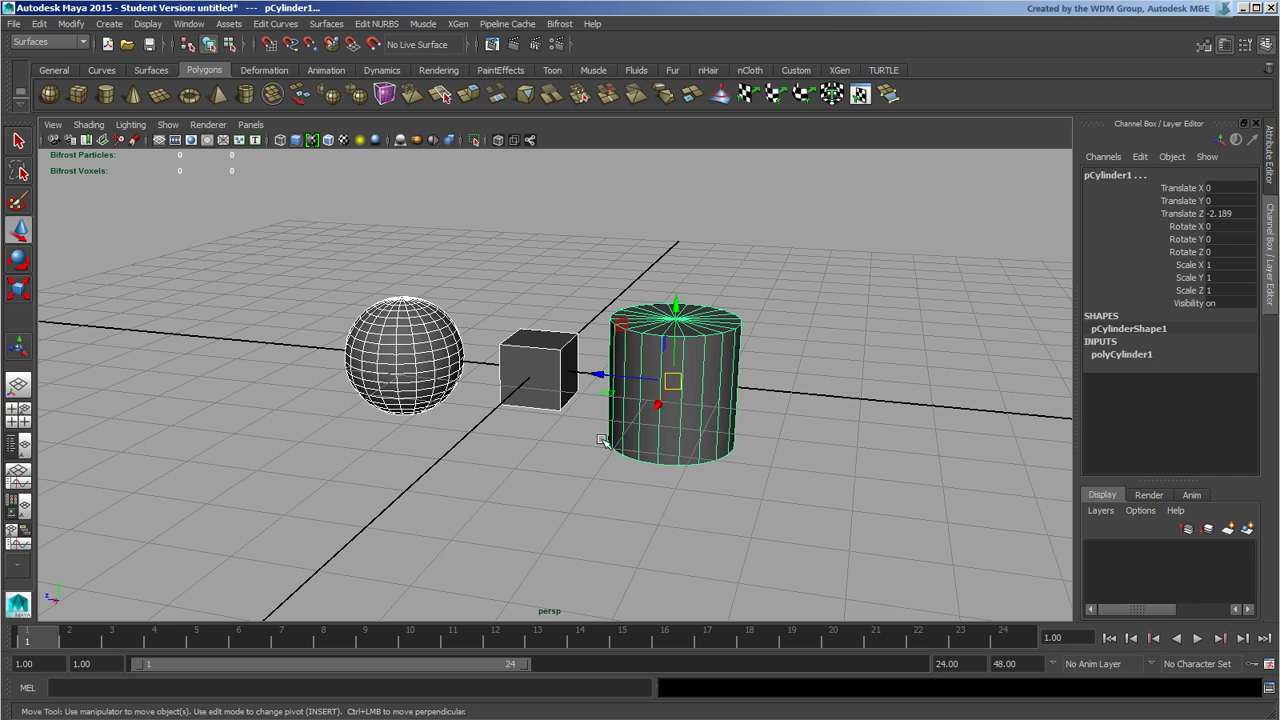
left_click(229, 46)
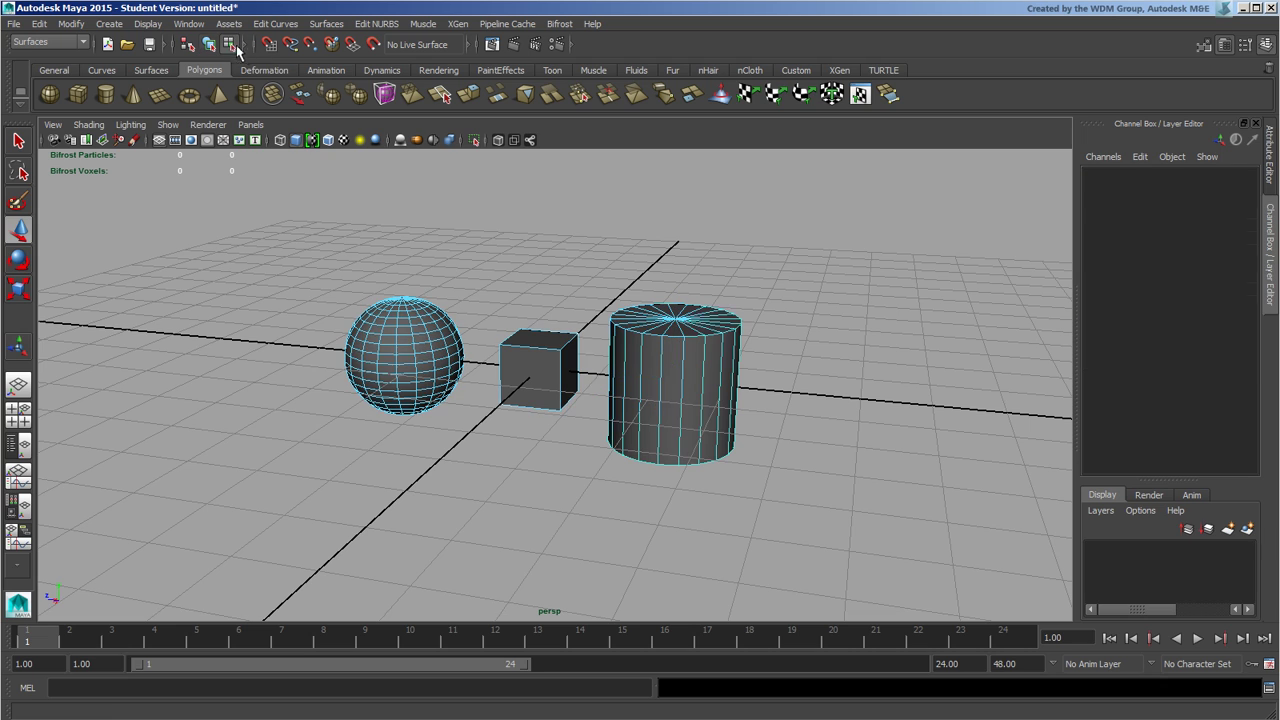
right_click_drag(428, 347, 390, 349)
left_click_drag(300, 205, 829, 586)
left_click(632, 252)
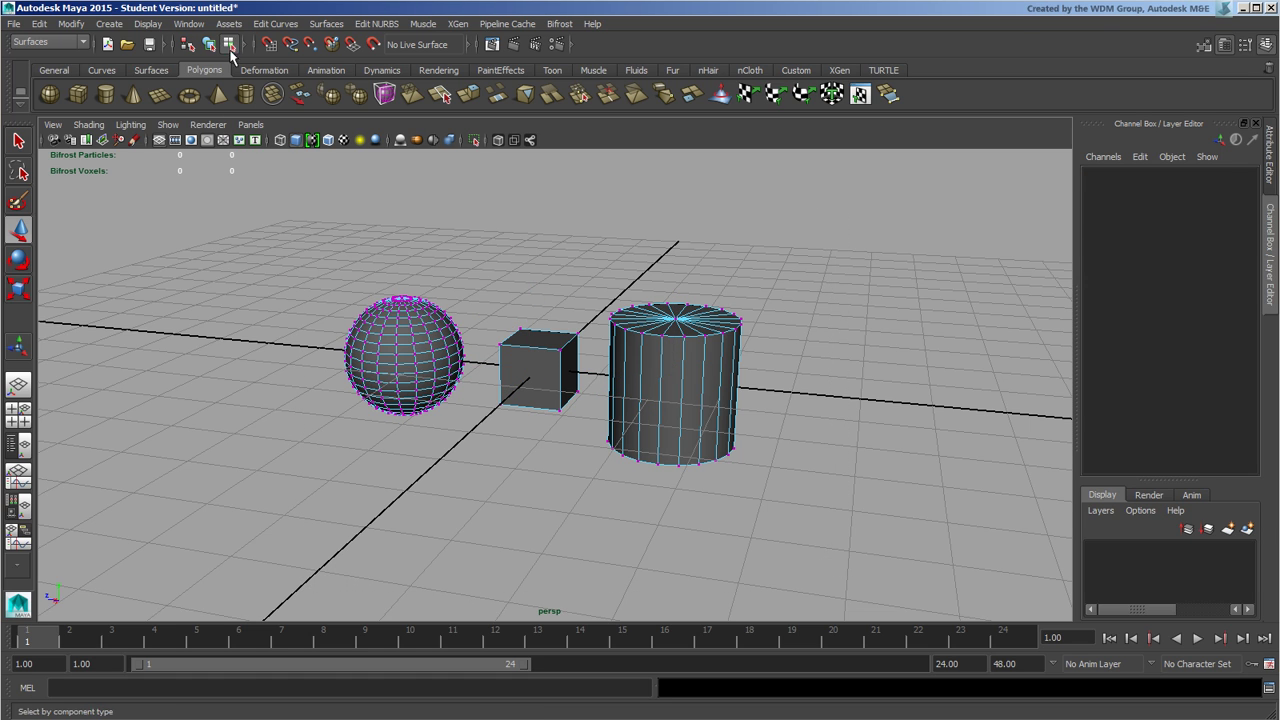
Step: Return to object selection and reselect the cylinder together with the sphere and cube
left_click(188, 23)
left_click(188, 23)
left_click(208, 45)
left_click(200, 298)
left_click(705, 385)
left_click_drag(368, 271, 585, 418, "shift")
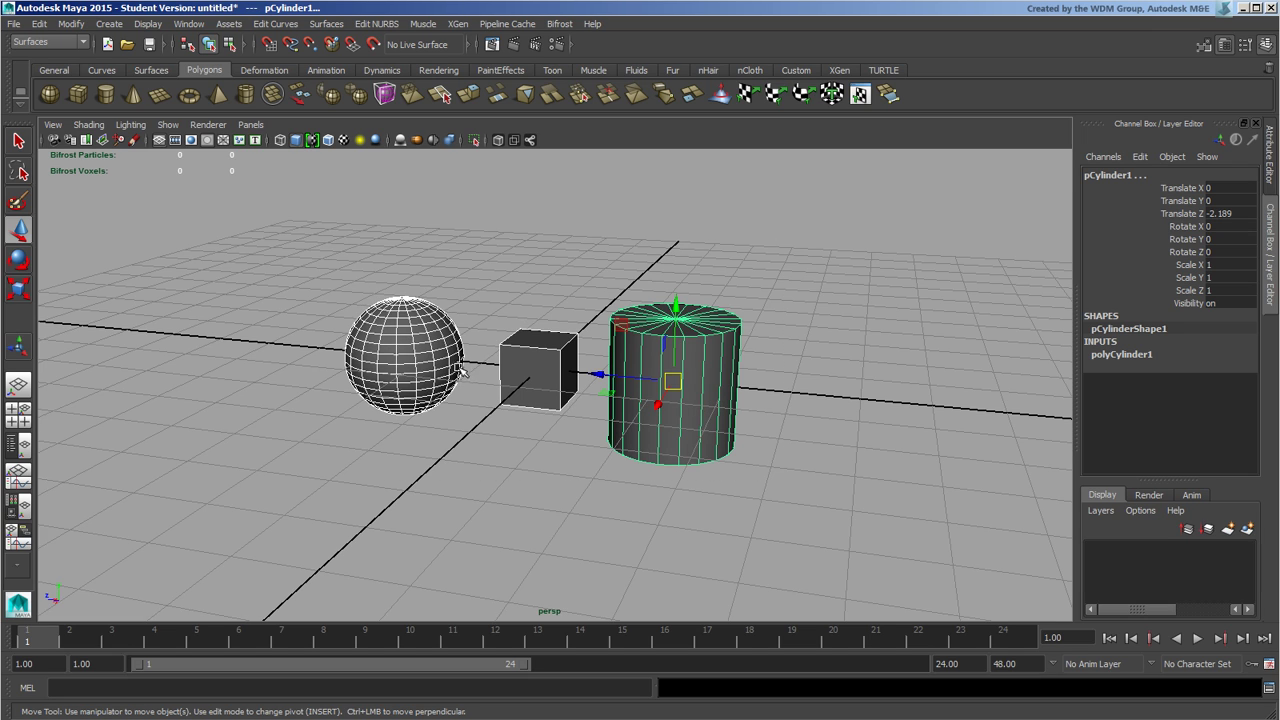
Step: Switch all three objects to Vertices with the Select tool's marking menu and select all their vertices
key("q")
right_click(540, 316)
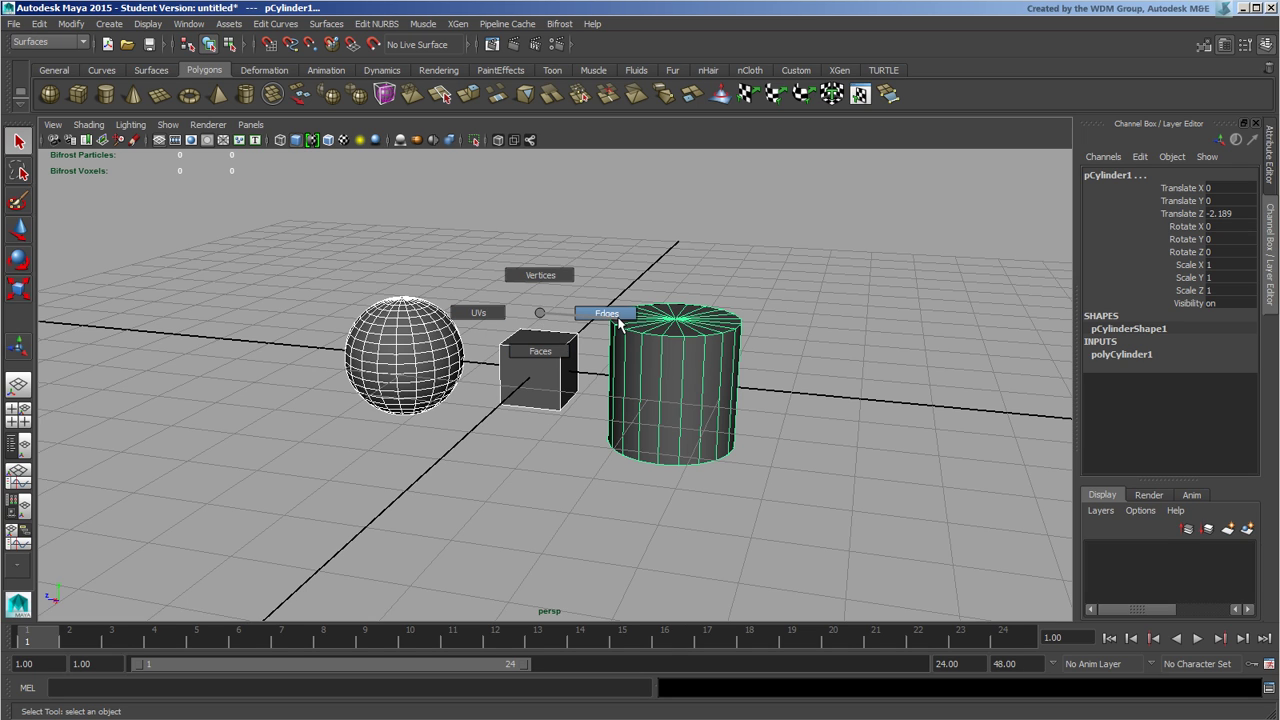
left_click(540, 276)
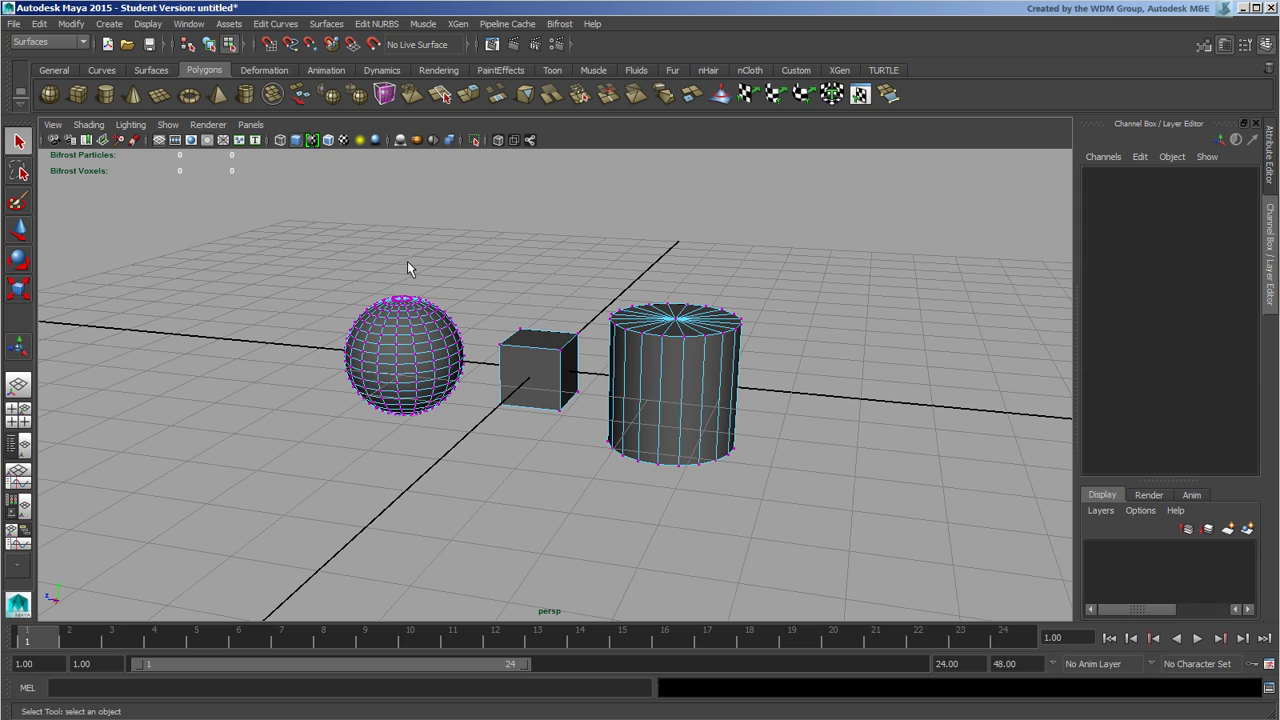
left_click_drag(333, 243, 750, 472)
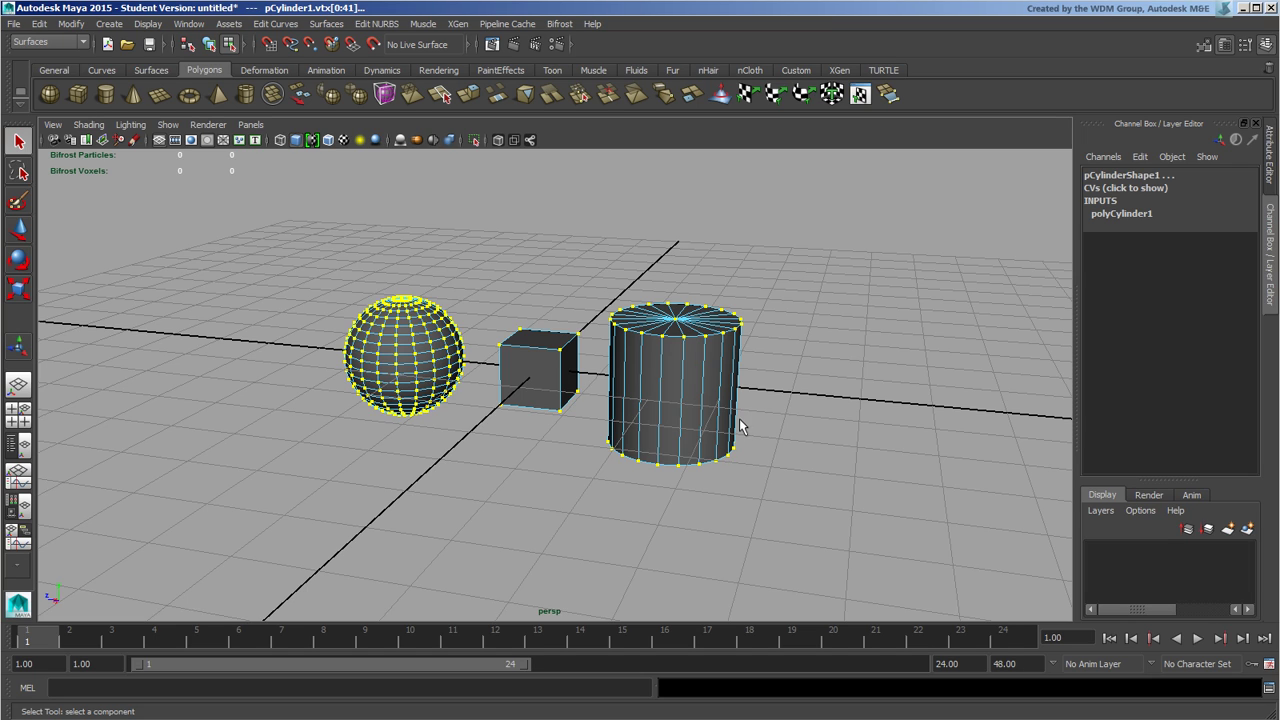
Step: Clear the vertex selection and view the component type options, including Points, Lines, Faces and Pivots
left_click(556, 258)
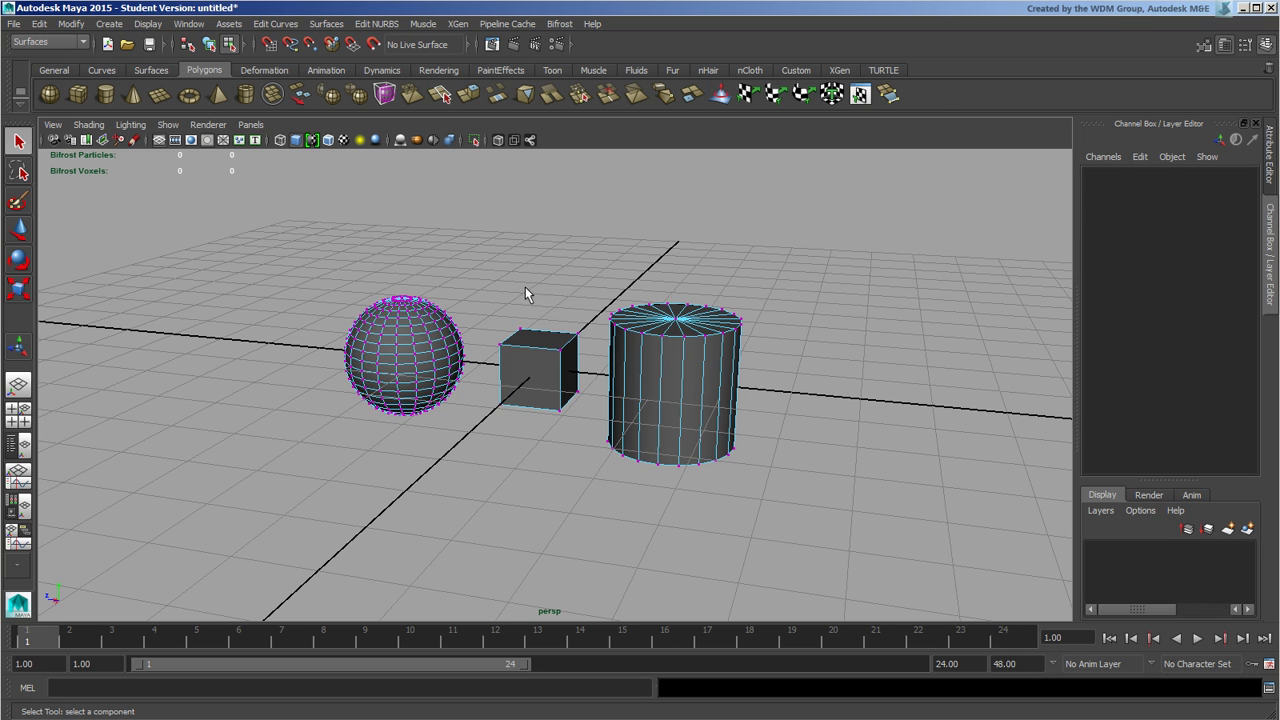
right_click(532, 290)
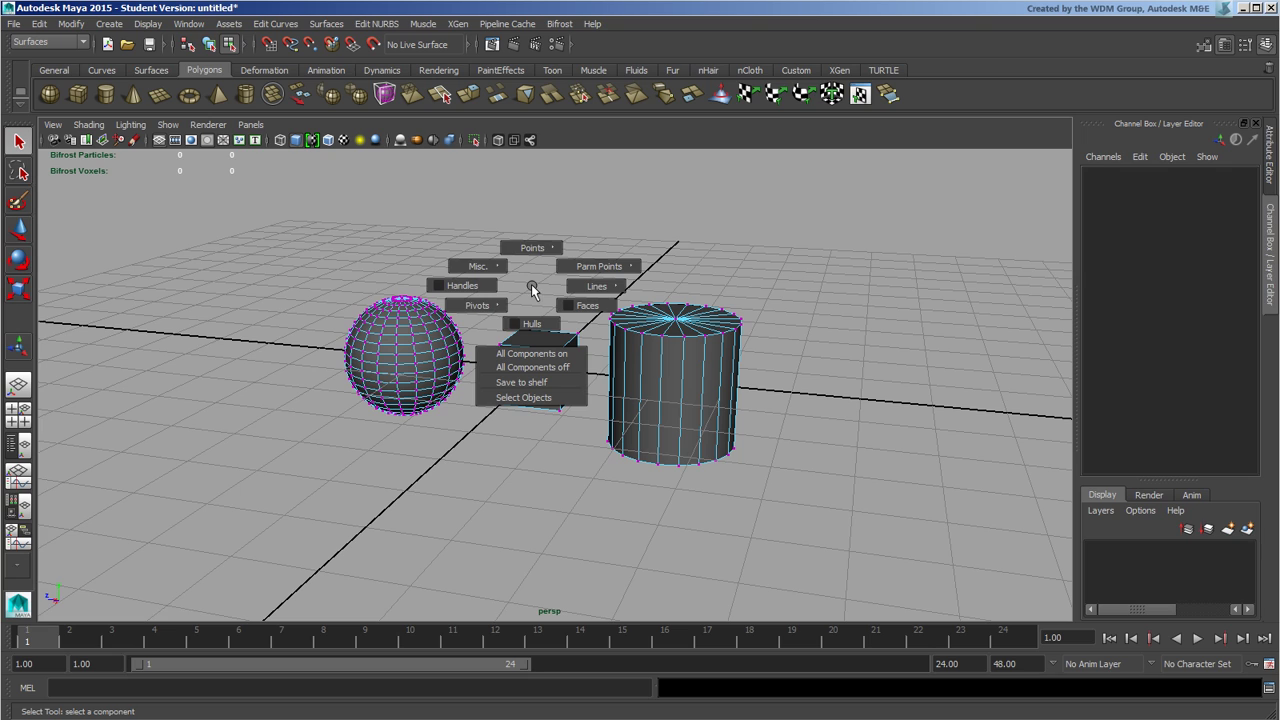
right_click_drag(532, 290, 532, 257)
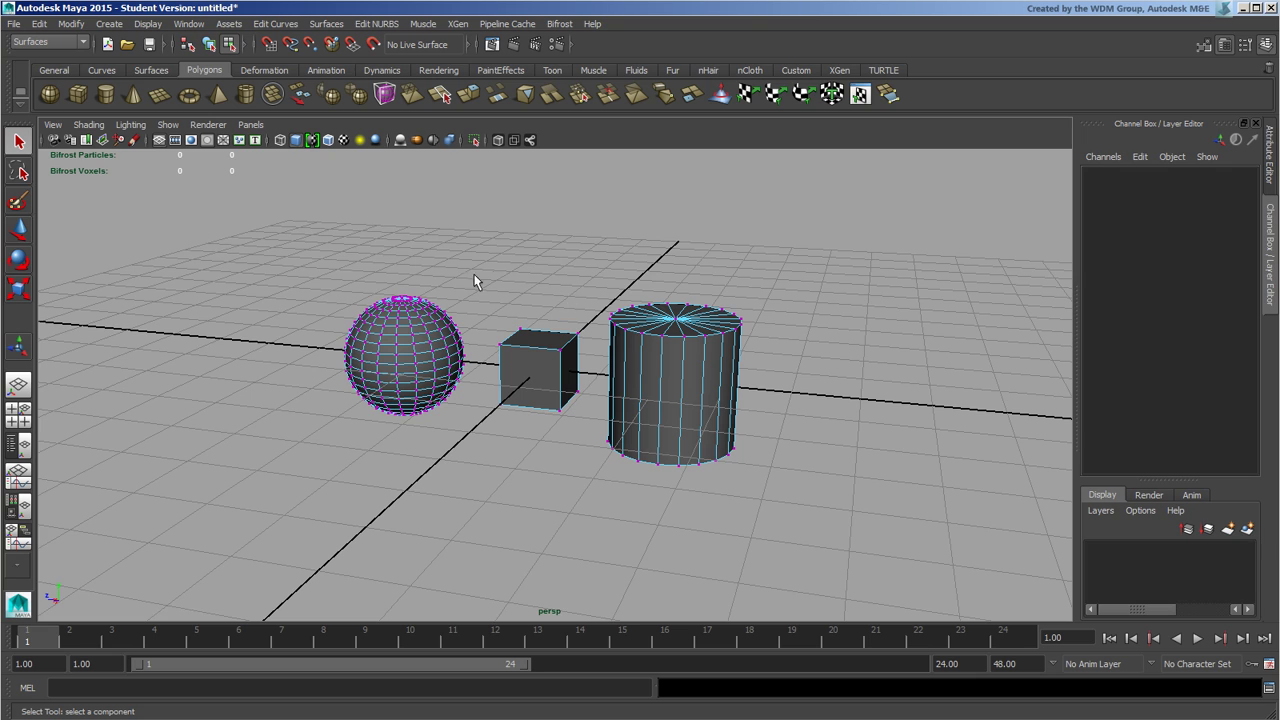
Step: Switch to the Polygons menu set and expand the collapsed selection mask options
left_click(83, 43)
left_click(55, 67)
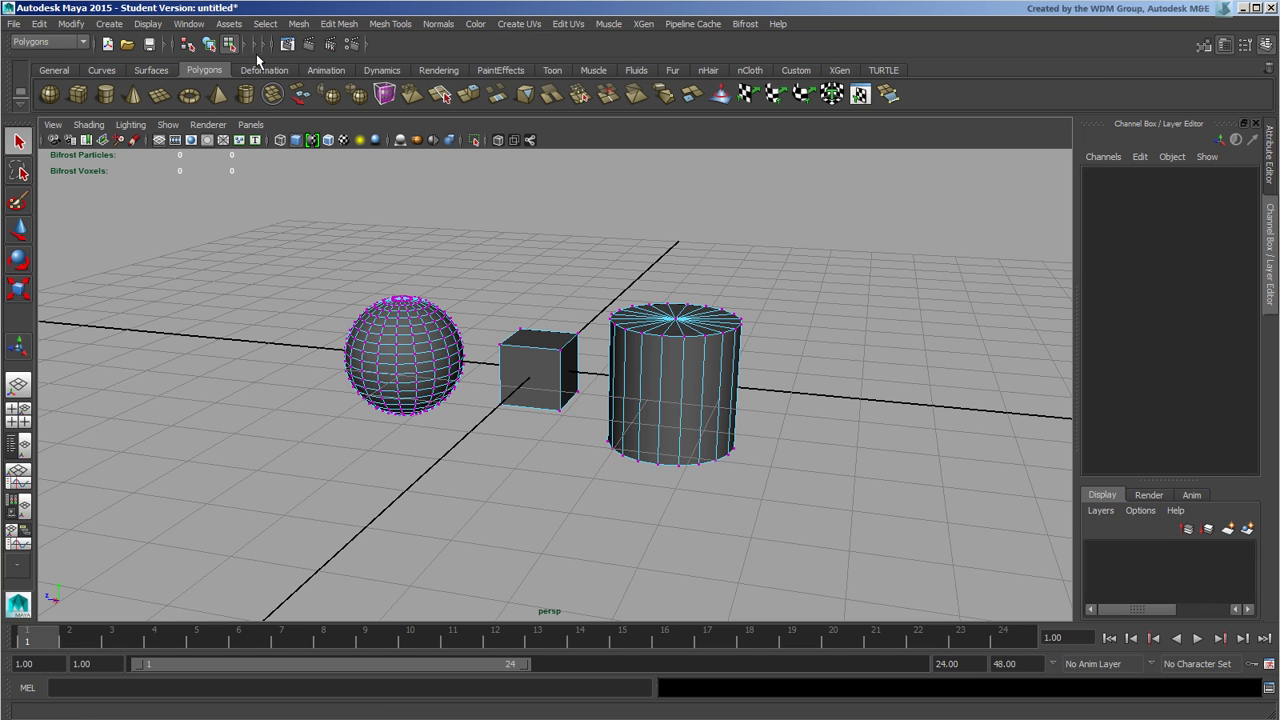
left_click(245, 46)
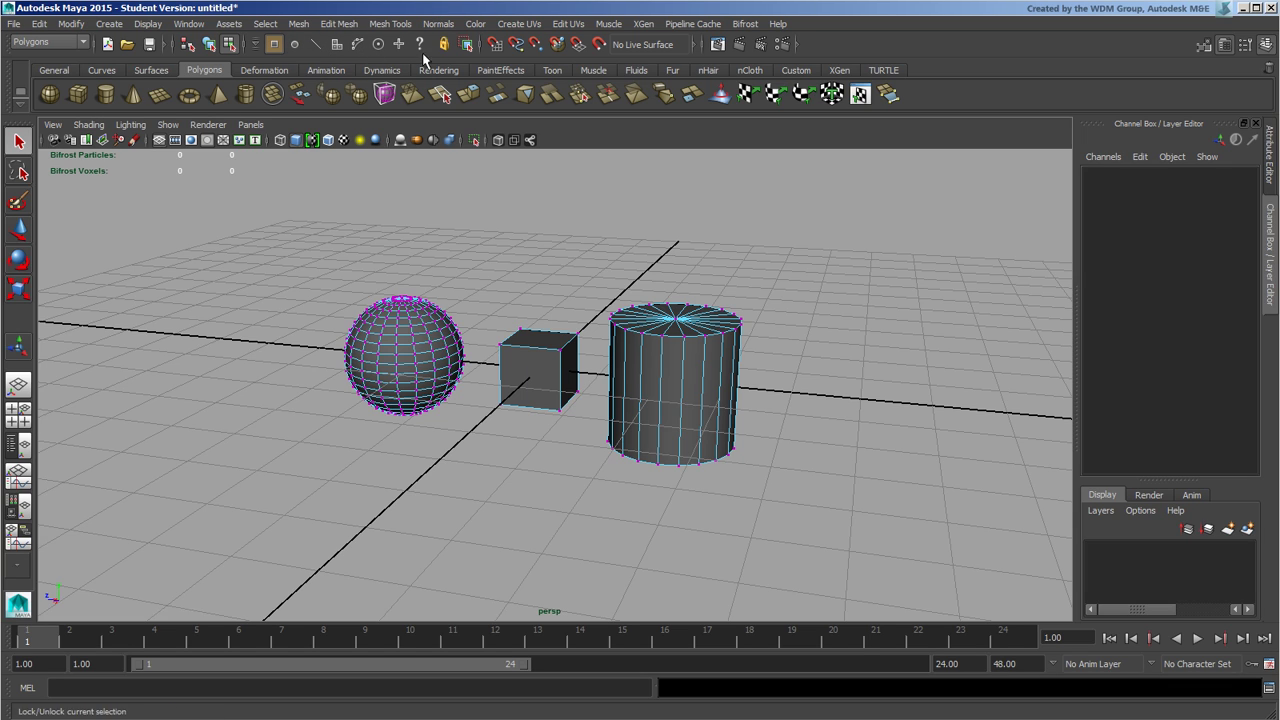
Step: Return to object selection, put only the sphere in vertex mode and select vertices on its upper part
left_click(208, 44)
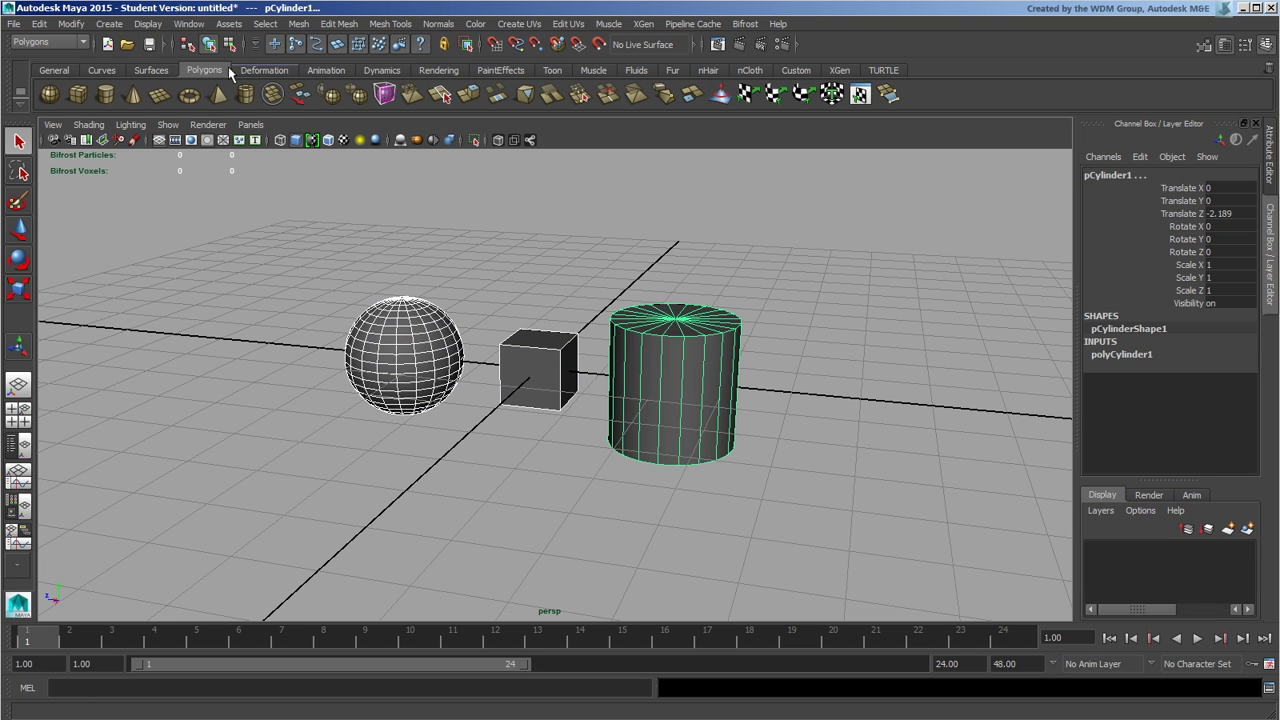
left_click(275, 45)
right_click_drag(422, 336, 368, 327)
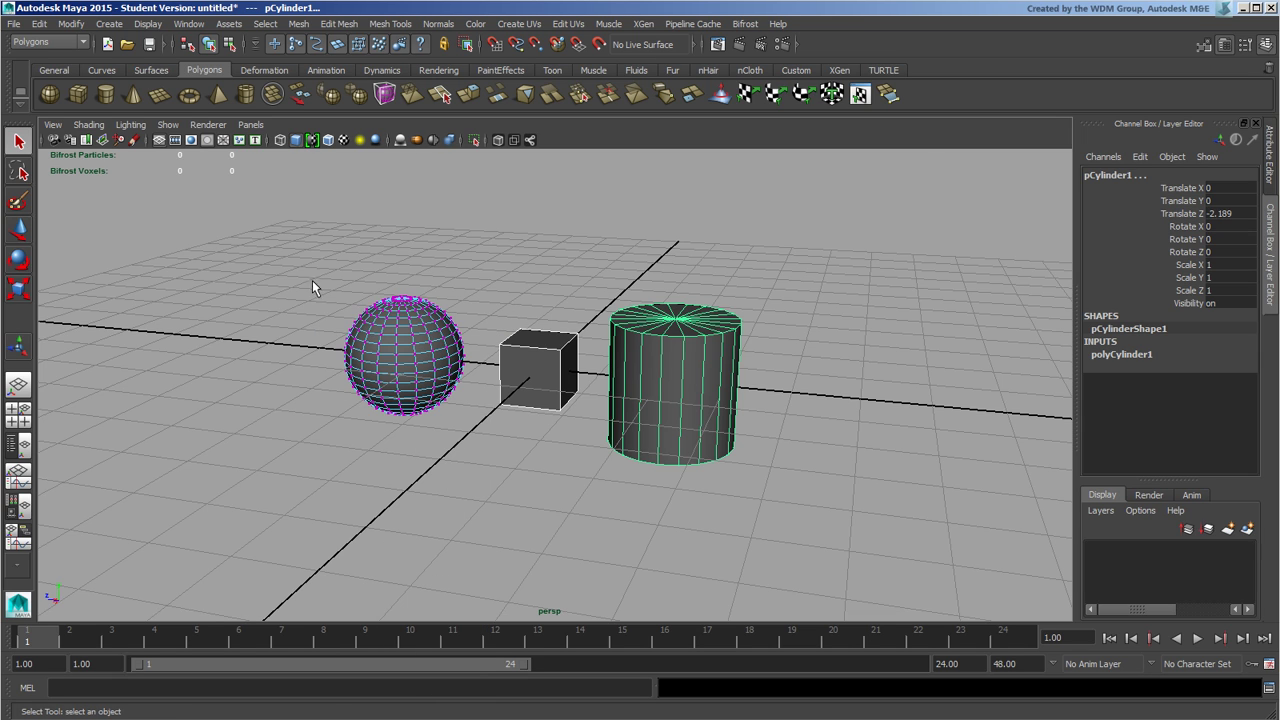
left_click_drag(319, 285, 386, 340)
Step: Select the cylinder's top rim edge loop in edge mode and convert the selection to faces
left_click(684, 398)
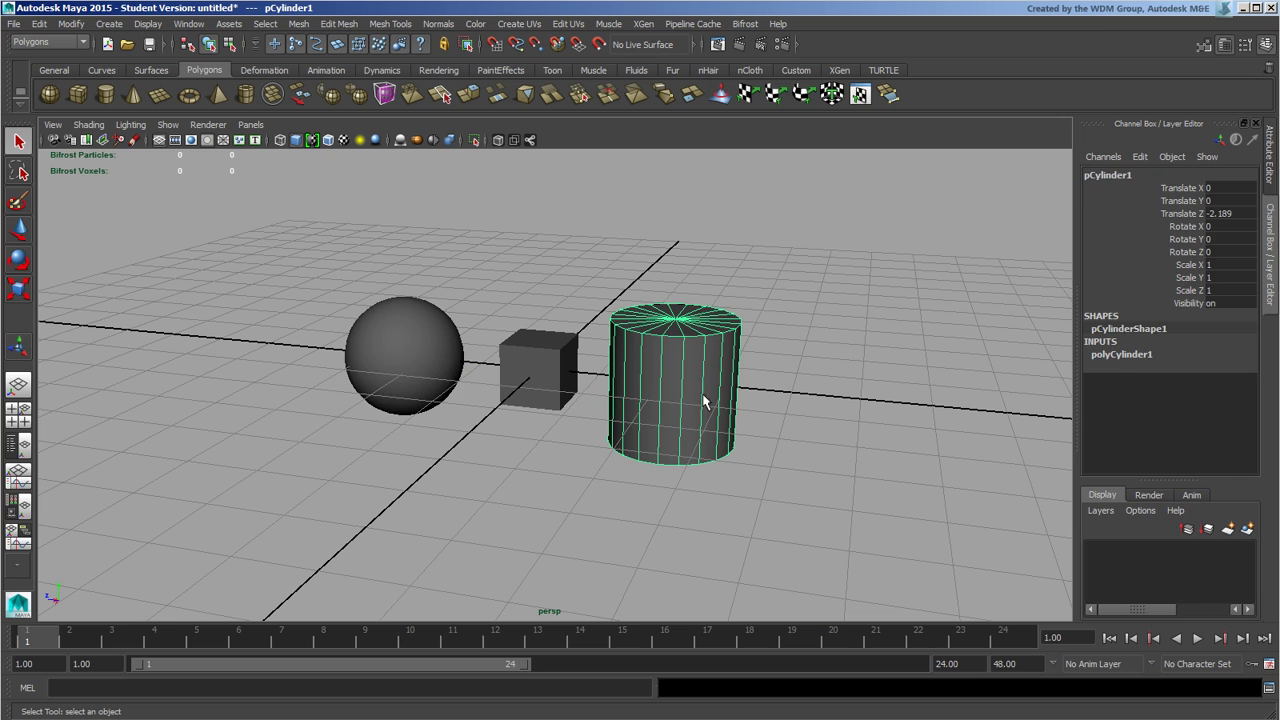
right_click_drag(675, 343, 676, 318)
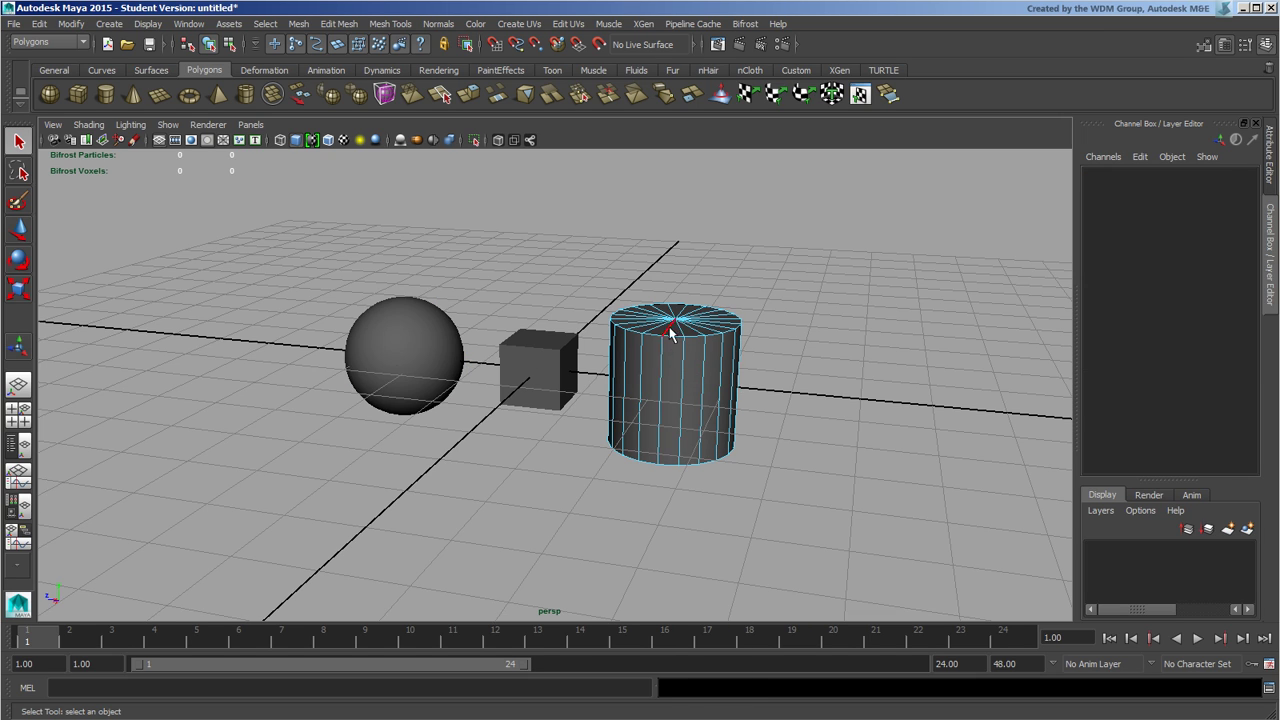
left_click(683, 350)
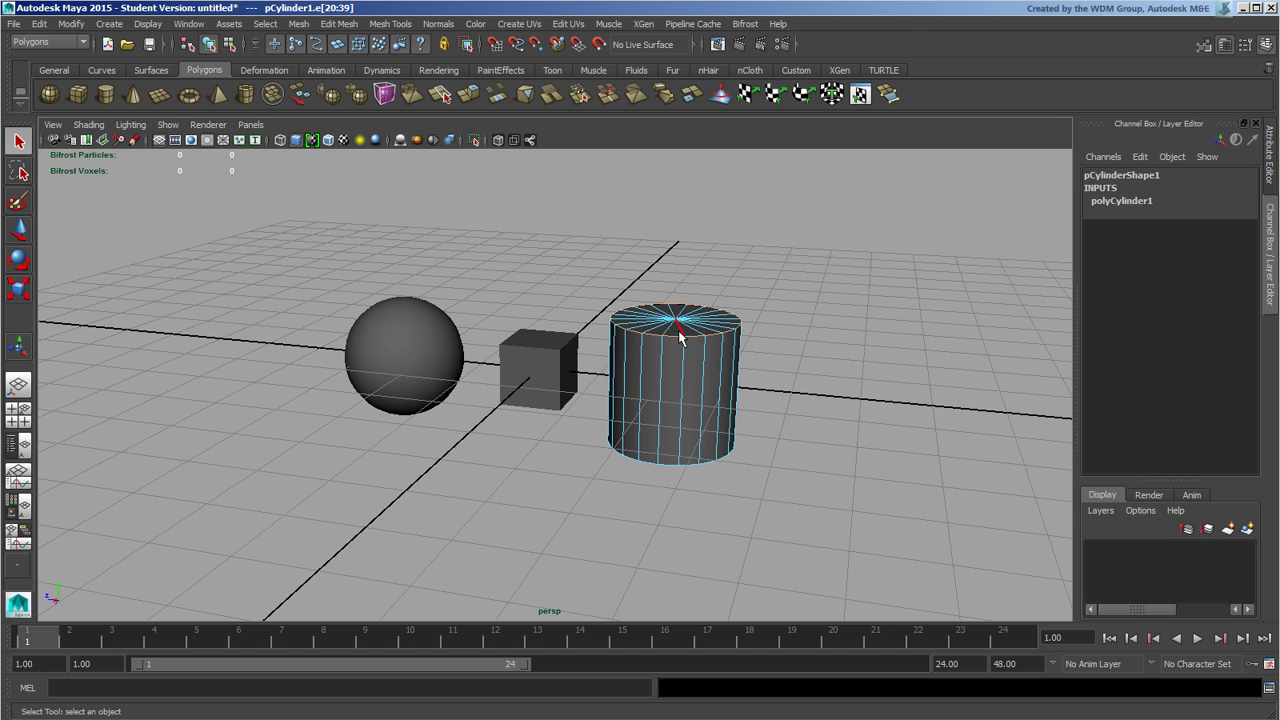
right_click_drag(679, 331, 688, 426, "shift")
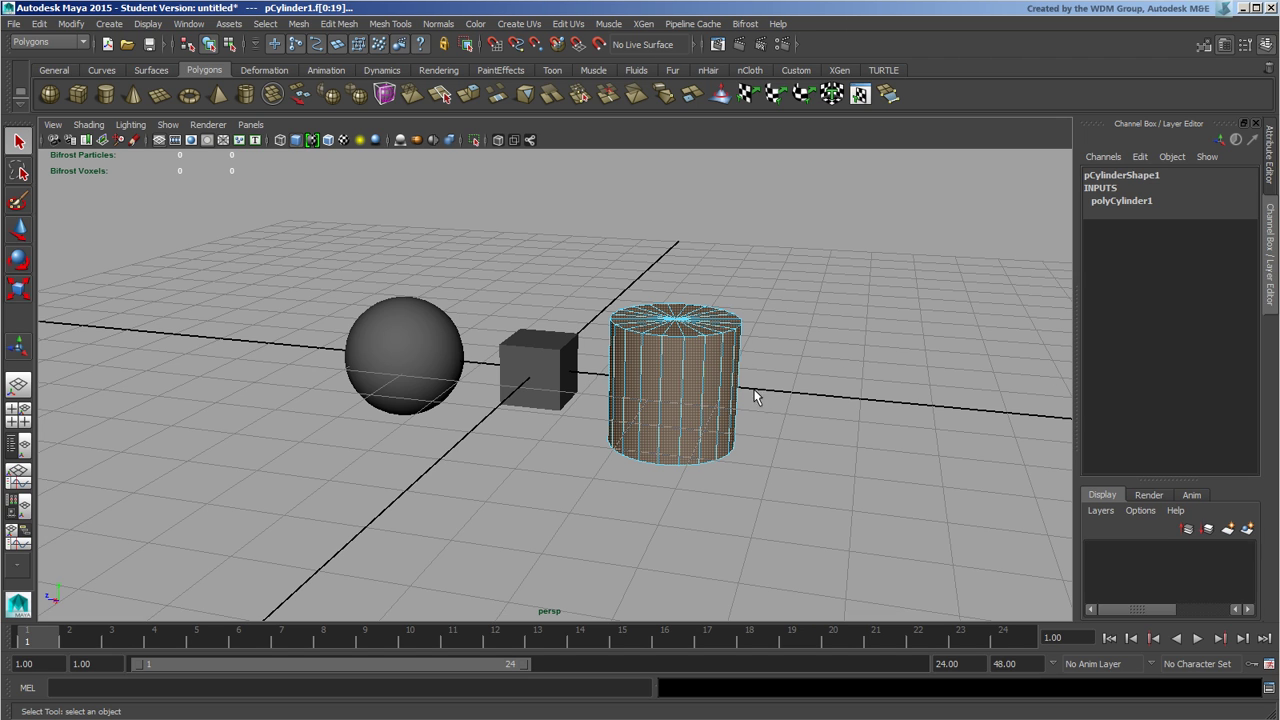
Step: Clear the face selection, reselect the cylinder's top rim edge loop in edge mode and convert it to vertices
left_click(766, 362)
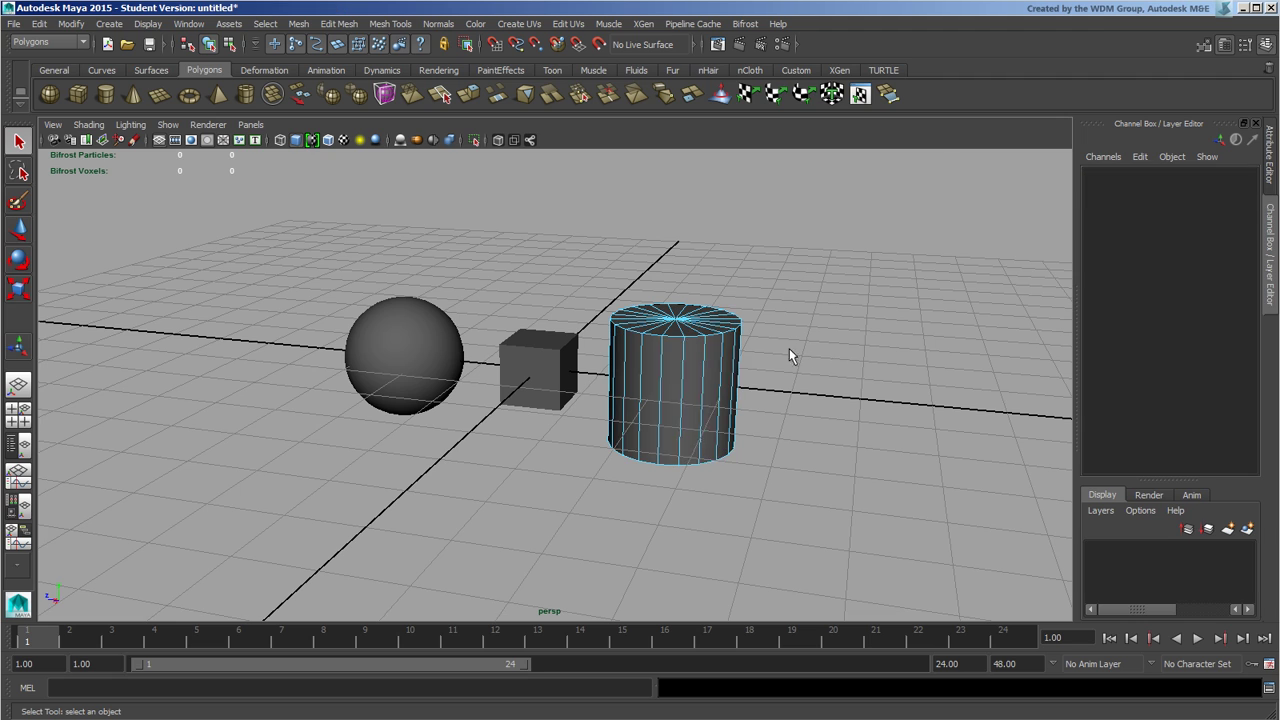
left_click(677, 340)
mouse_move(675, 342)
right_mouse_down()
mouse_move(672, 356)
mouse_move(690, 325)
right_mouse_up()
left_click(826, 322)
double_click(673, 342)
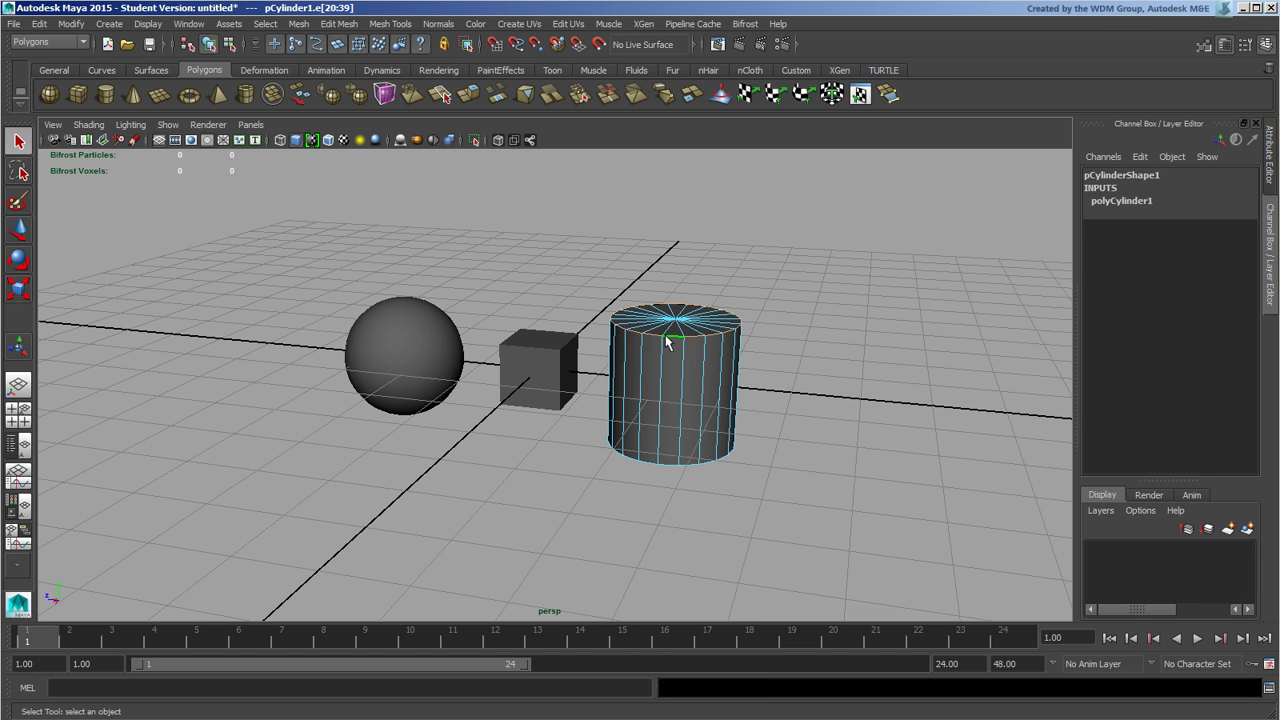
right_click_drag(670, 342, 571, 337, "ctrl")
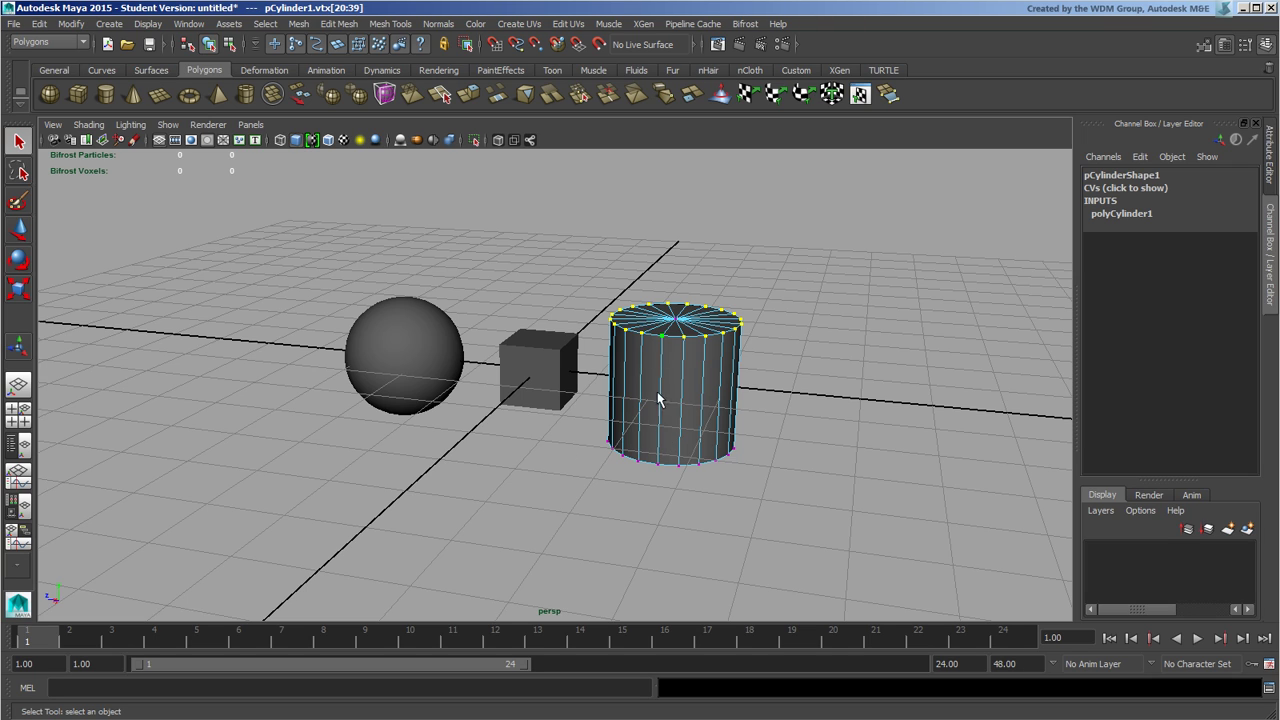
Step: Clear the vertex selection and view the cylinder's history, input and output options and its modelling marking menu
left_click(799, 282)
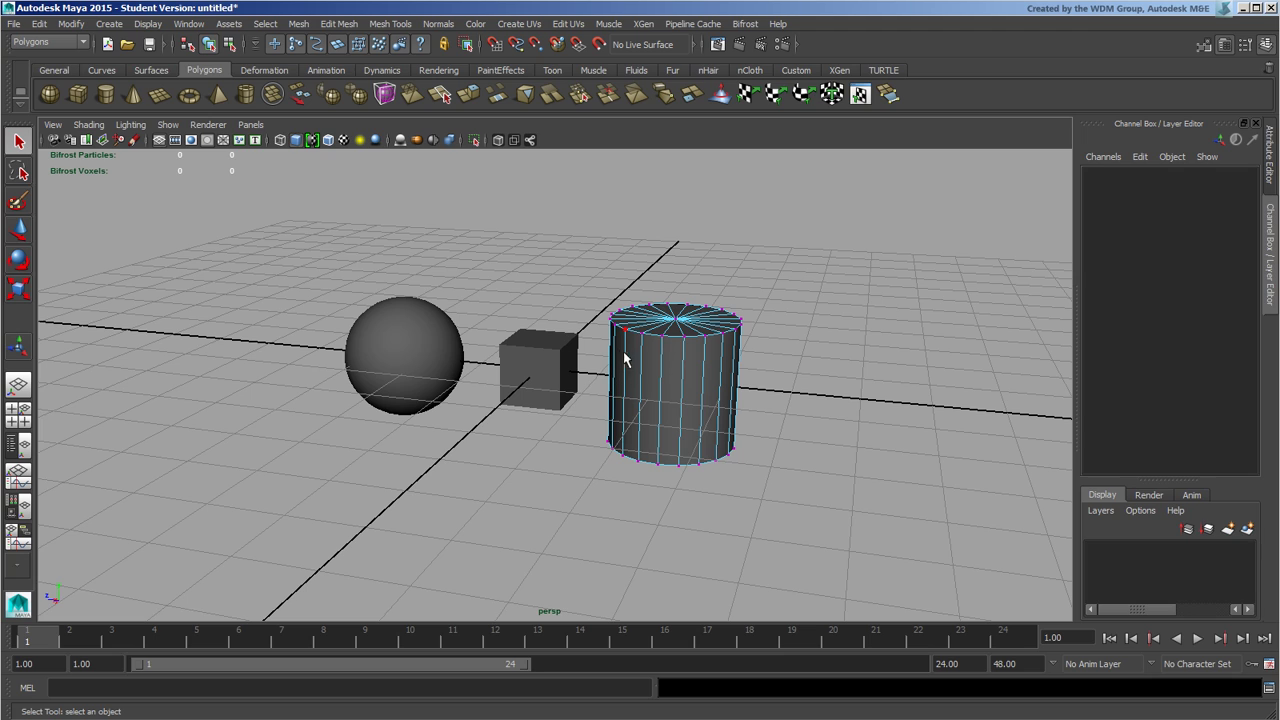
right_click(606, 328)
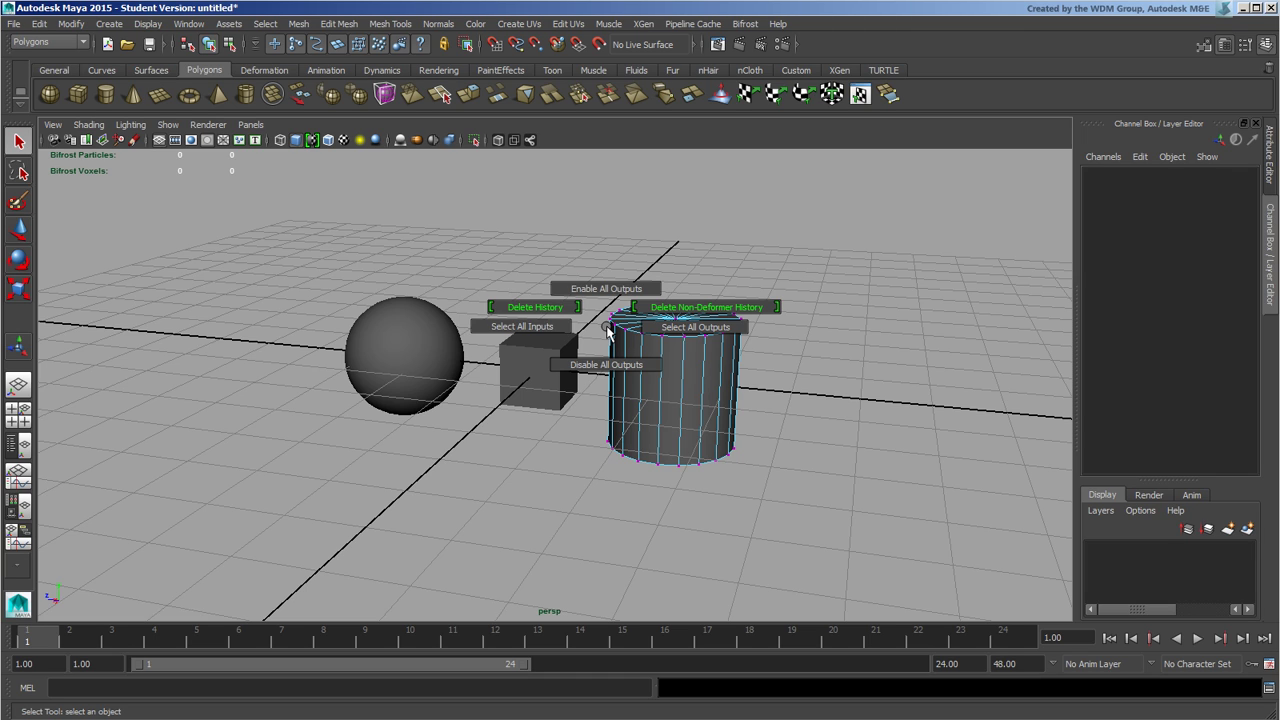
right_click_drag(607, 325, 613, 321, "shift")
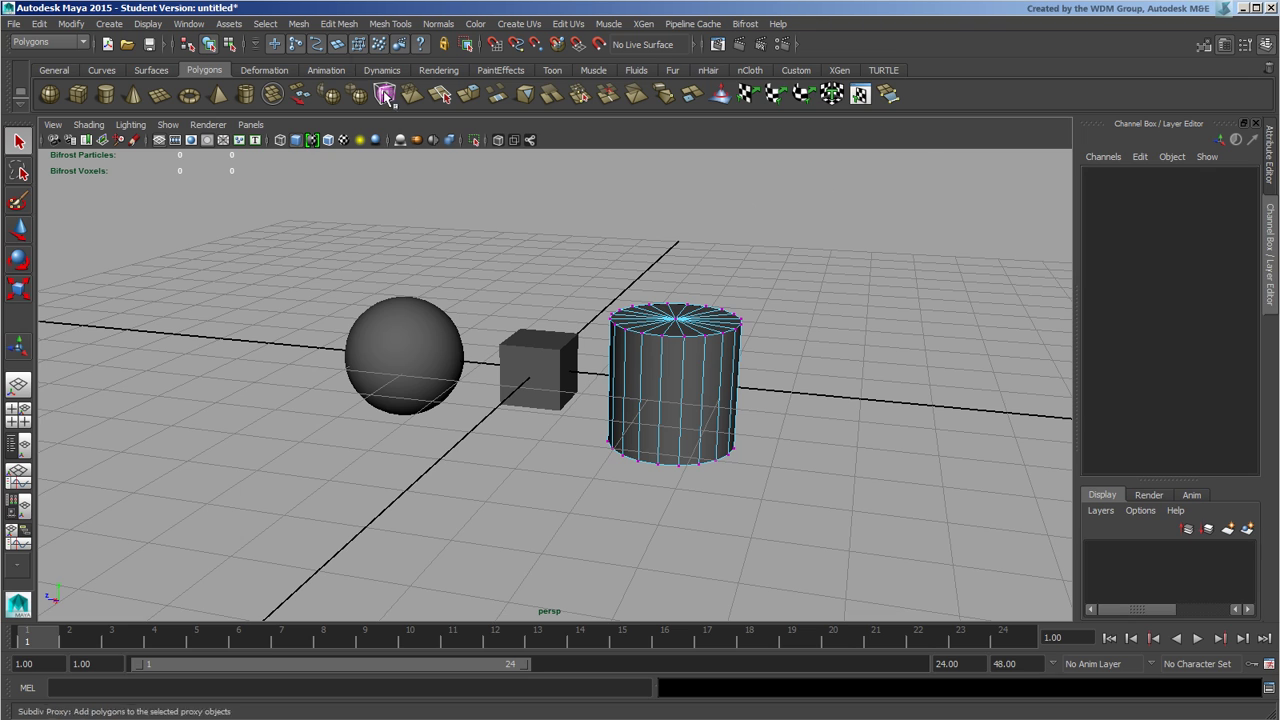
Step: Show the Custom shelf and add the Mesh commands Extract and Average Vertices to it as shortcuts
left_click(300, 25)
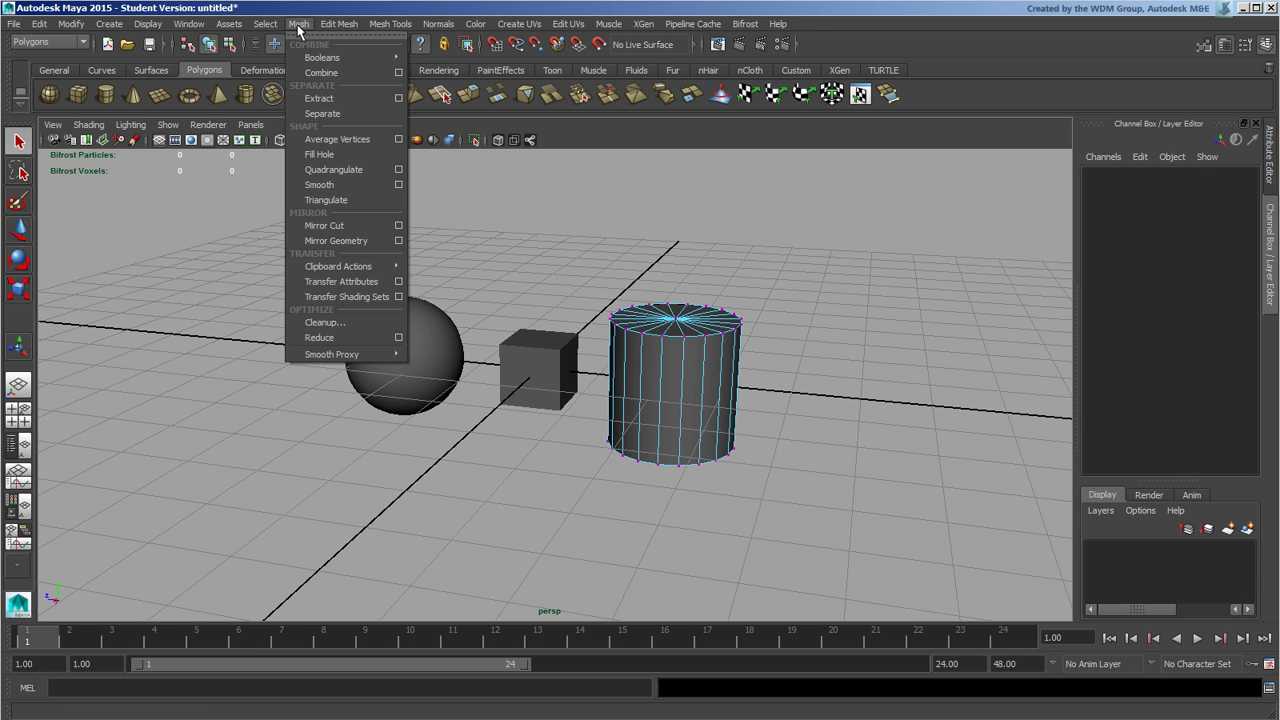
mouse_move(350, 26)
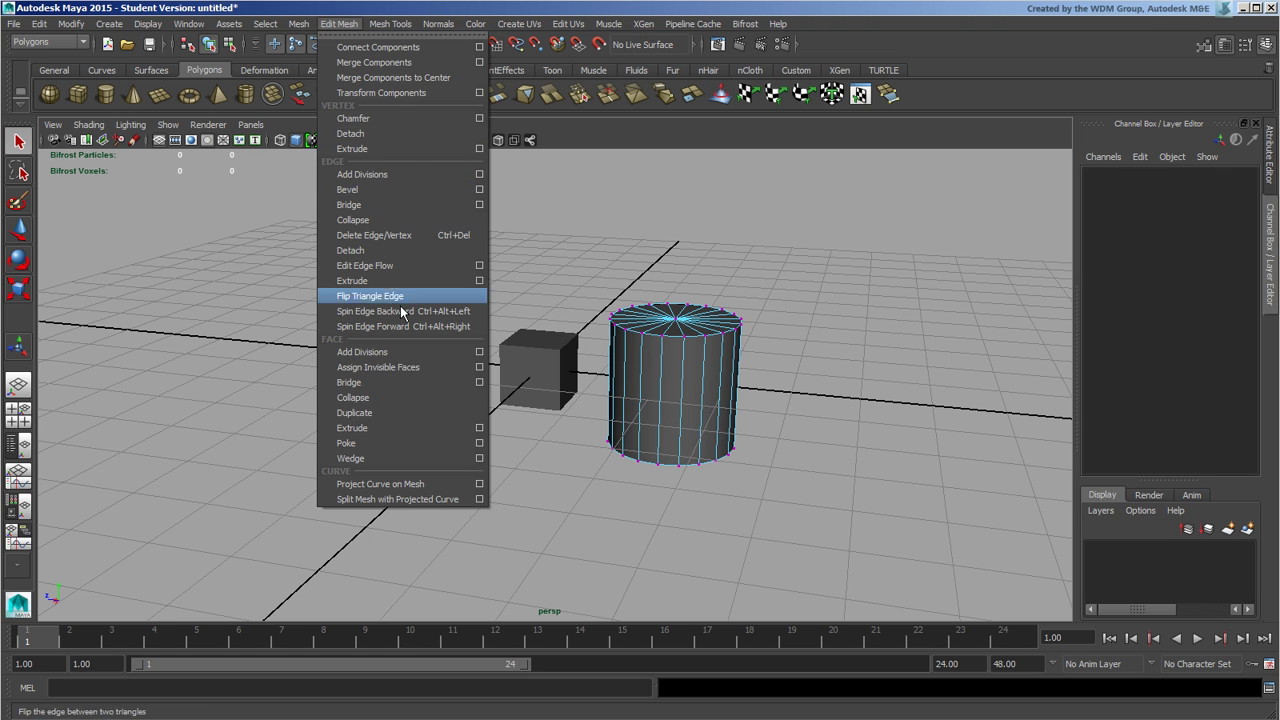
left_click(836, 43)
left_click(796, 70)
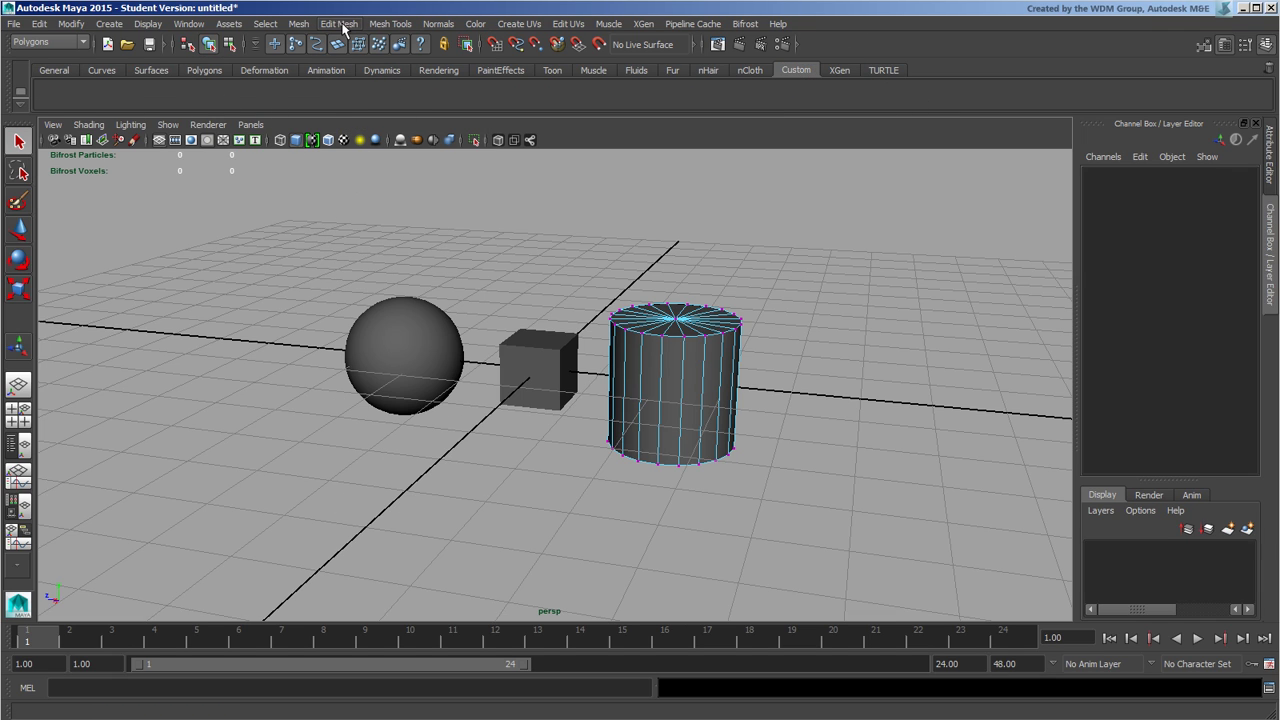
left_click(299, 25)
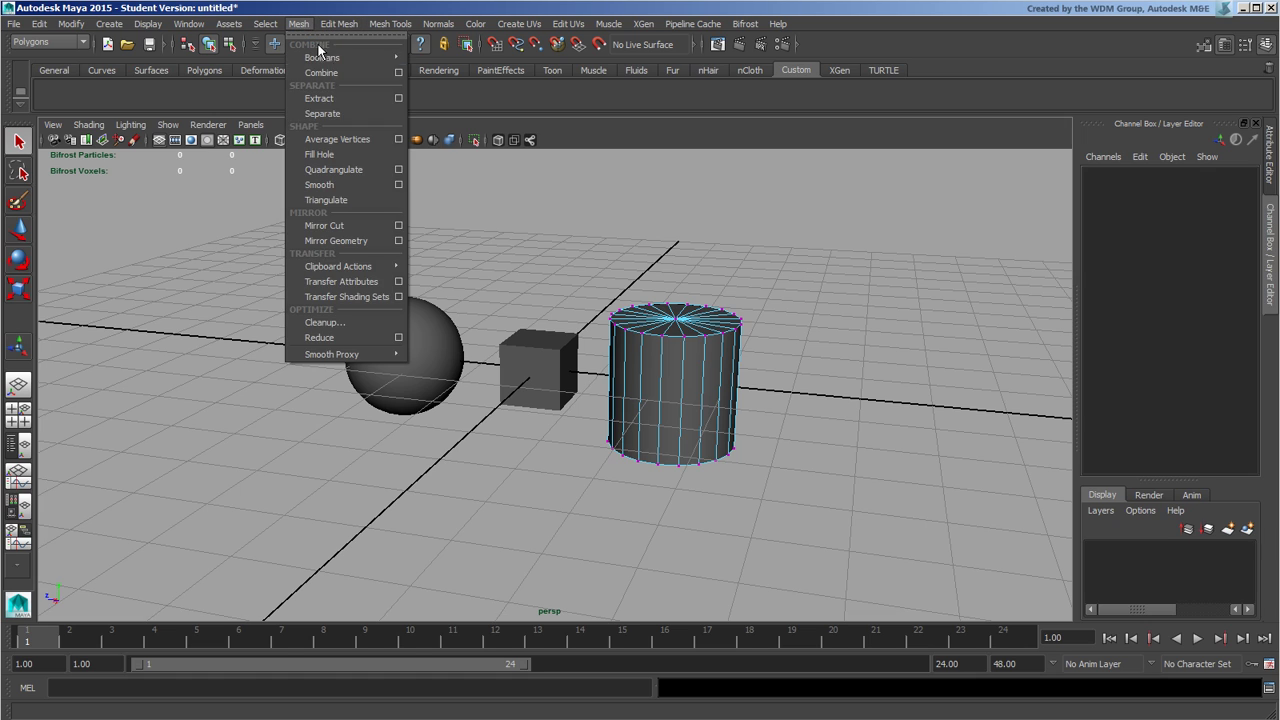
left_click(353, 99, "ctrl+shift")
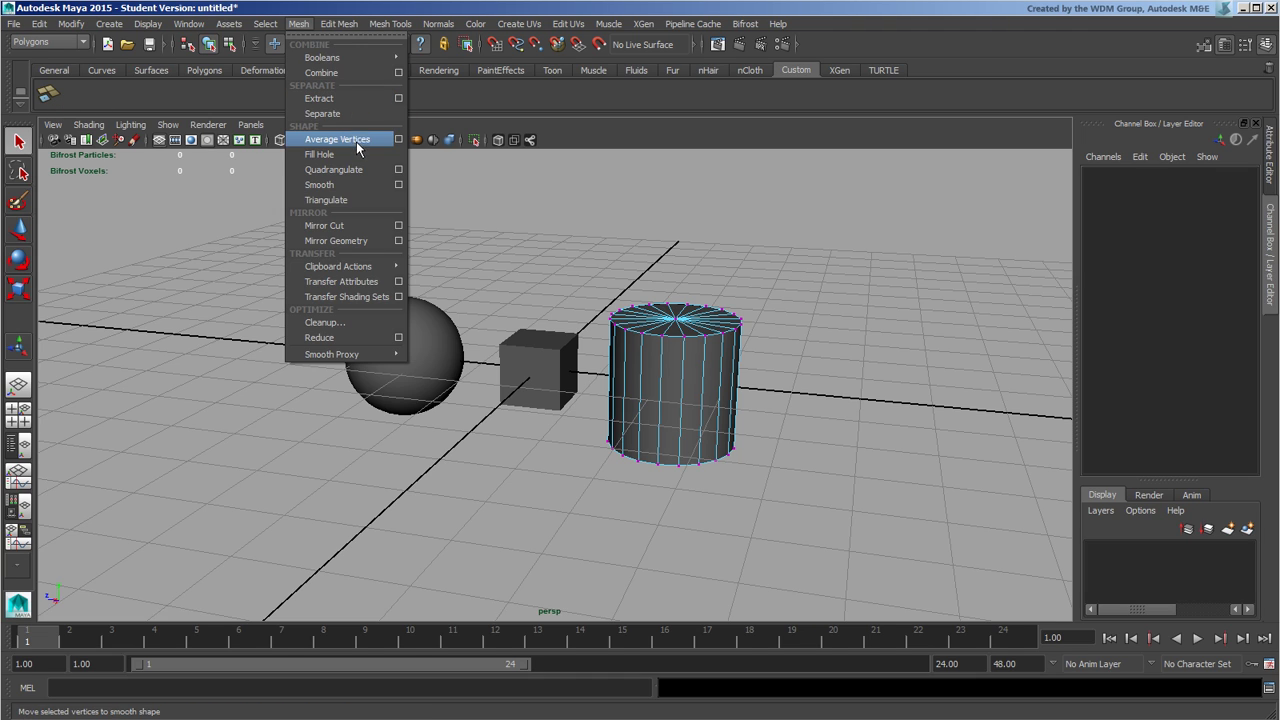
left_click(363, 146, "ctrl+shift")
left_click(377, 26)
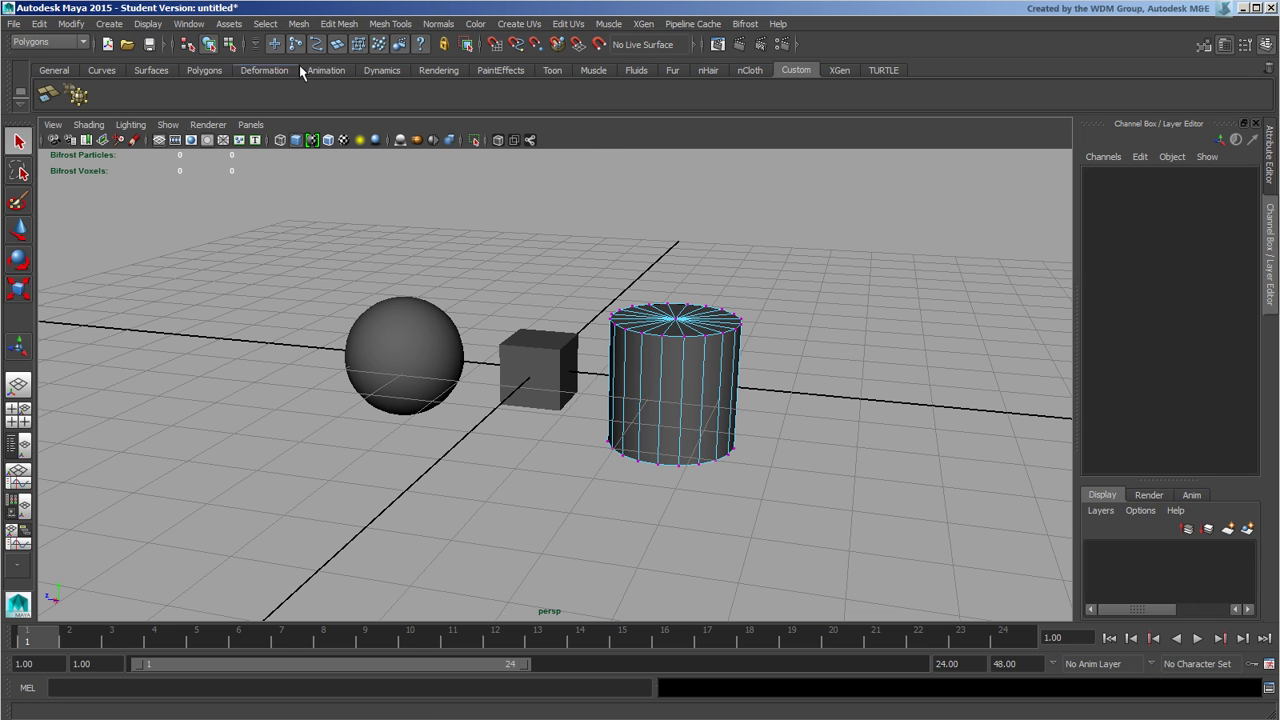
Step: Remove the Average Vertices shortcut from the Custom shelf and try running Extract on the cylinder
middle_click_drag(80, 94, 1266, 76)
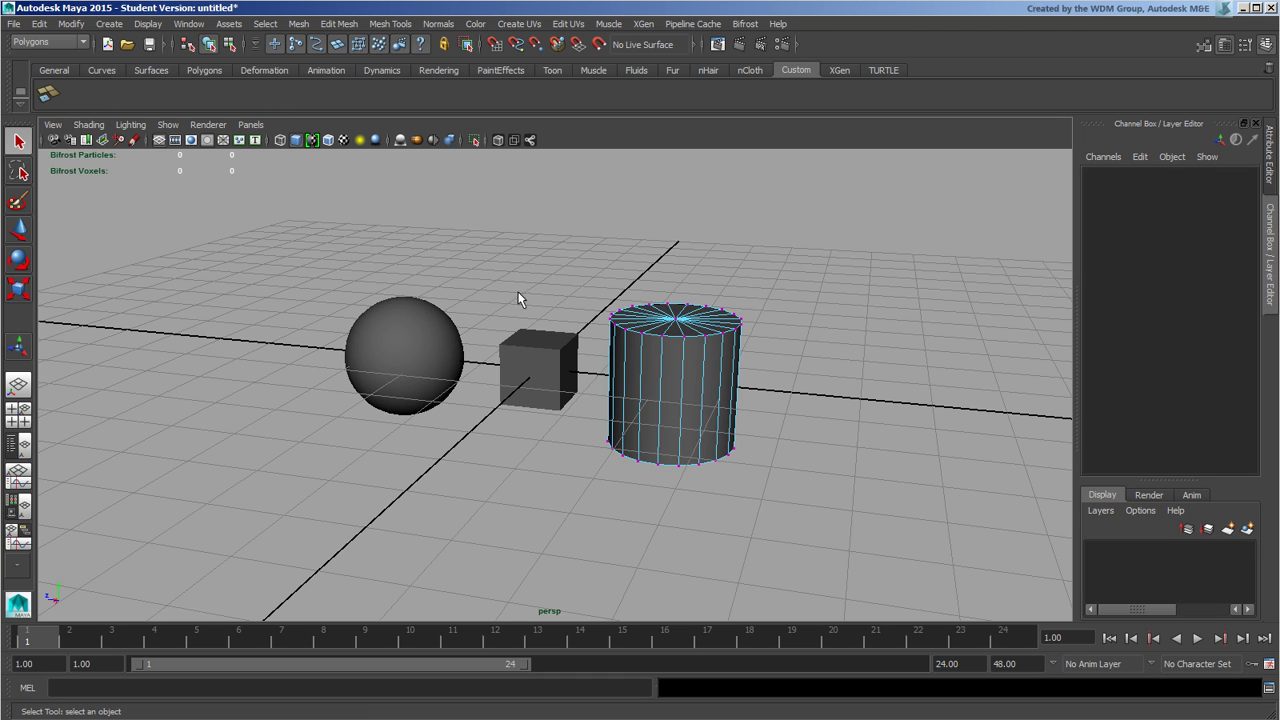
key("F8")
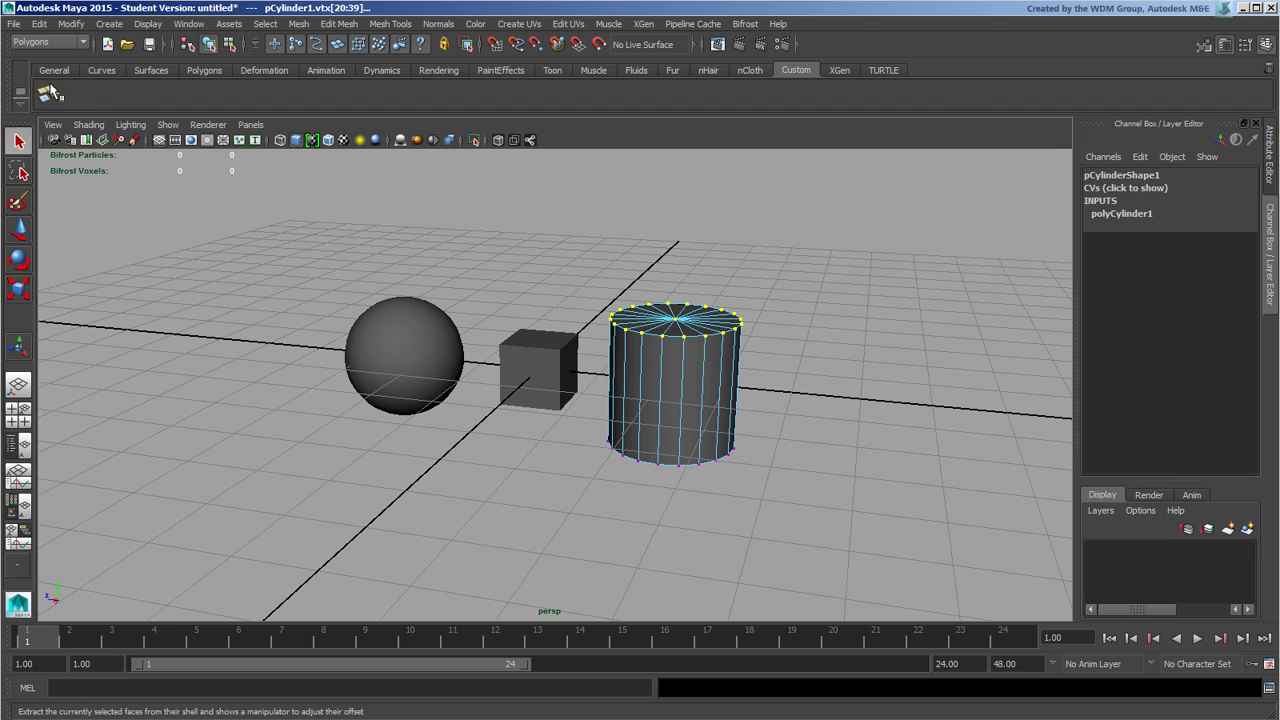
left_click(47, 93)
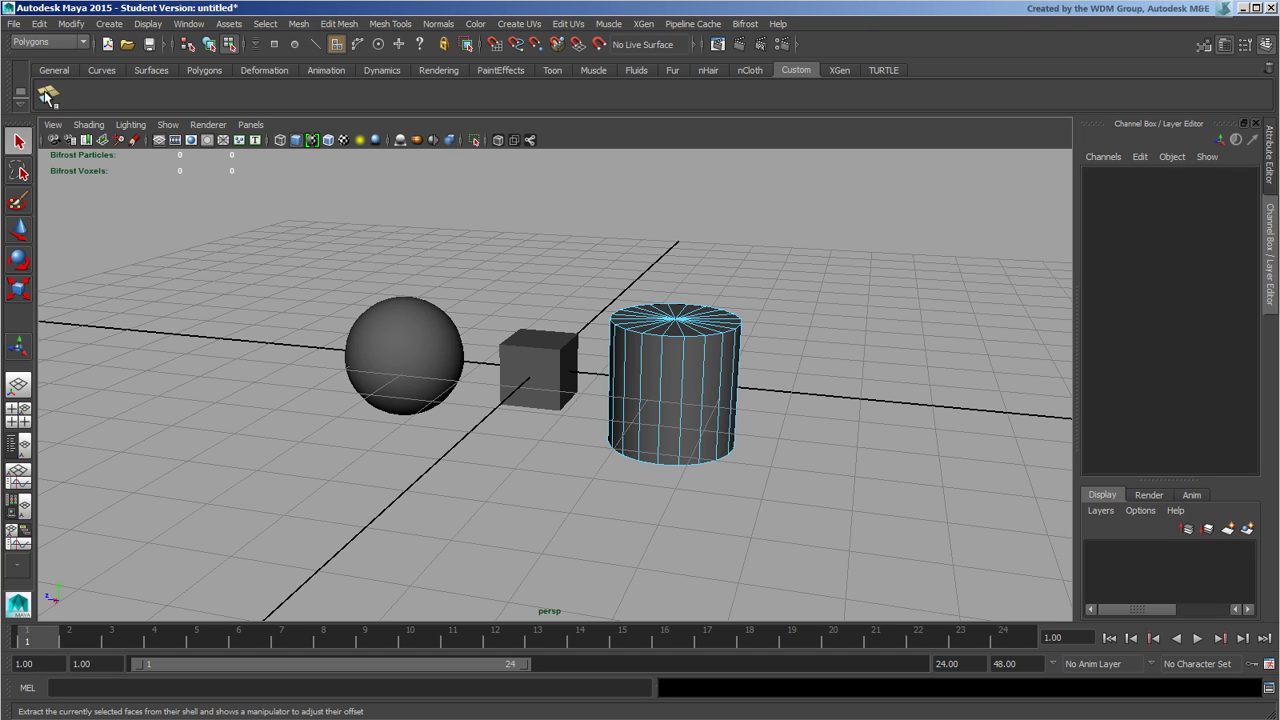
Step: Open the Marking Menu Editor and start creating a new marking menu
left_click(188, 23)
mouse_move(228, 66)
mouse_move(298, 110)
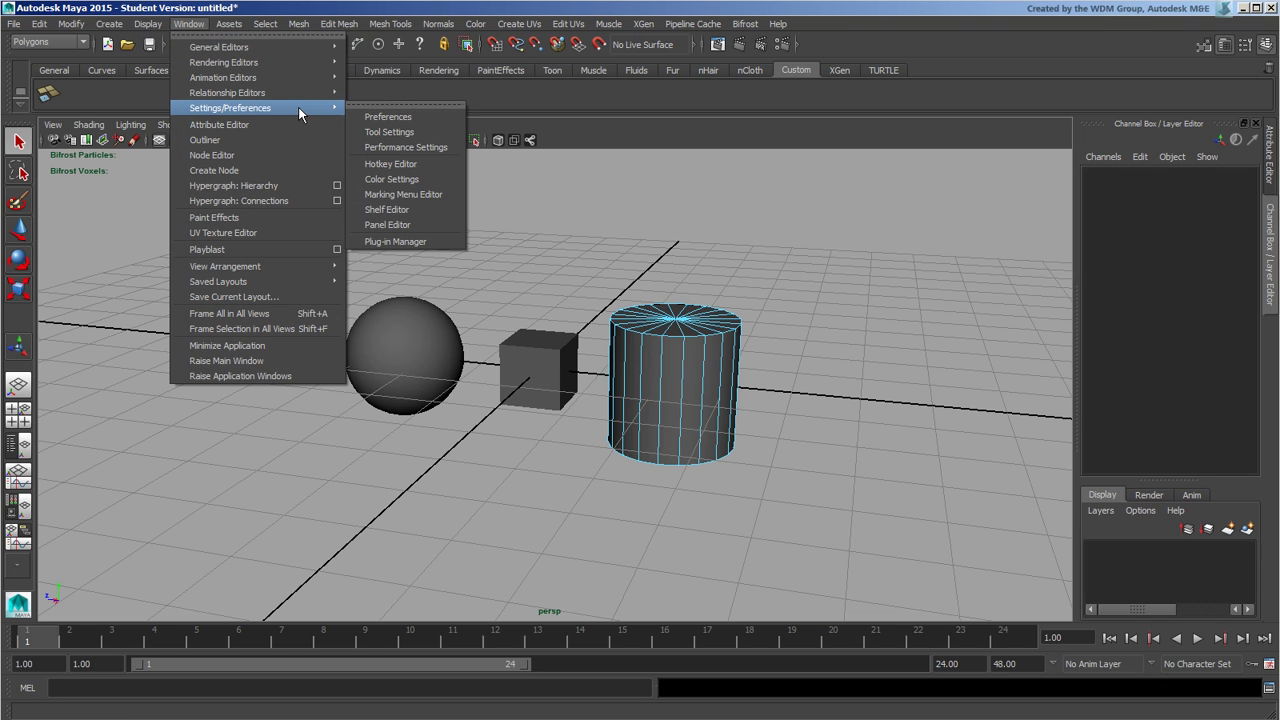
left_click(440, 193)
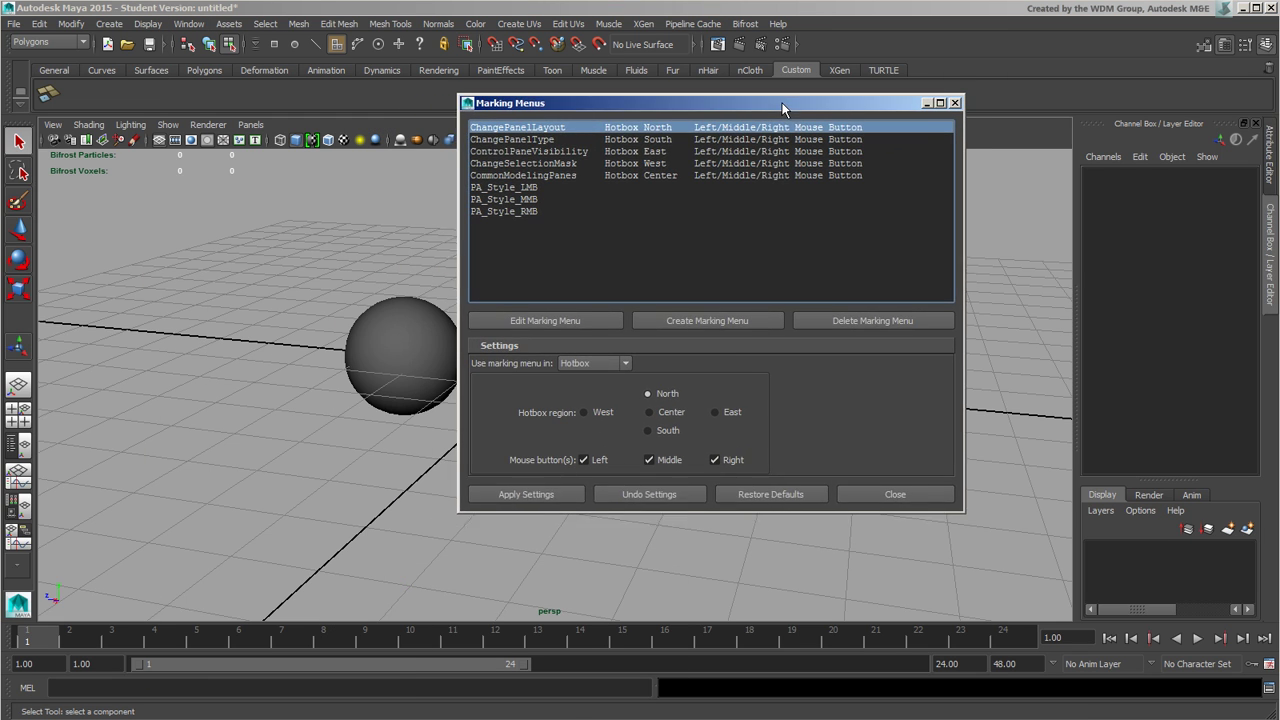
left_click_drag(657, 97, 632, 88)
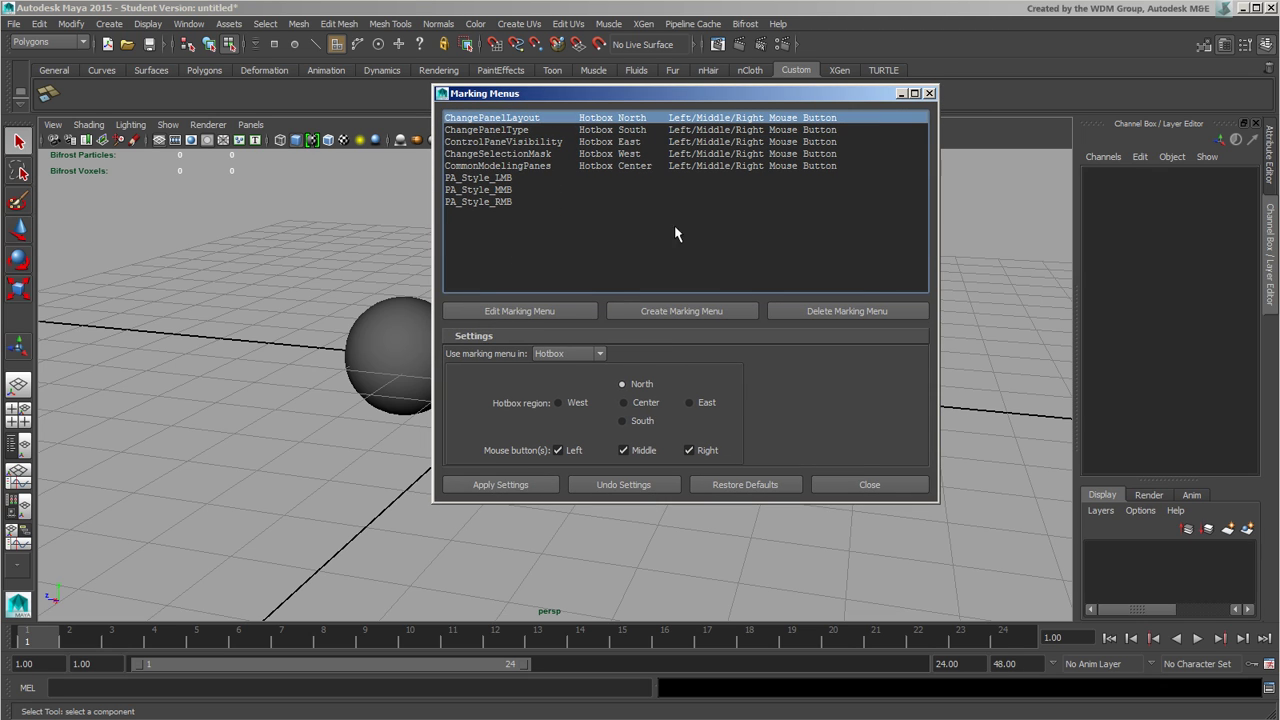
left_click(722, 312)
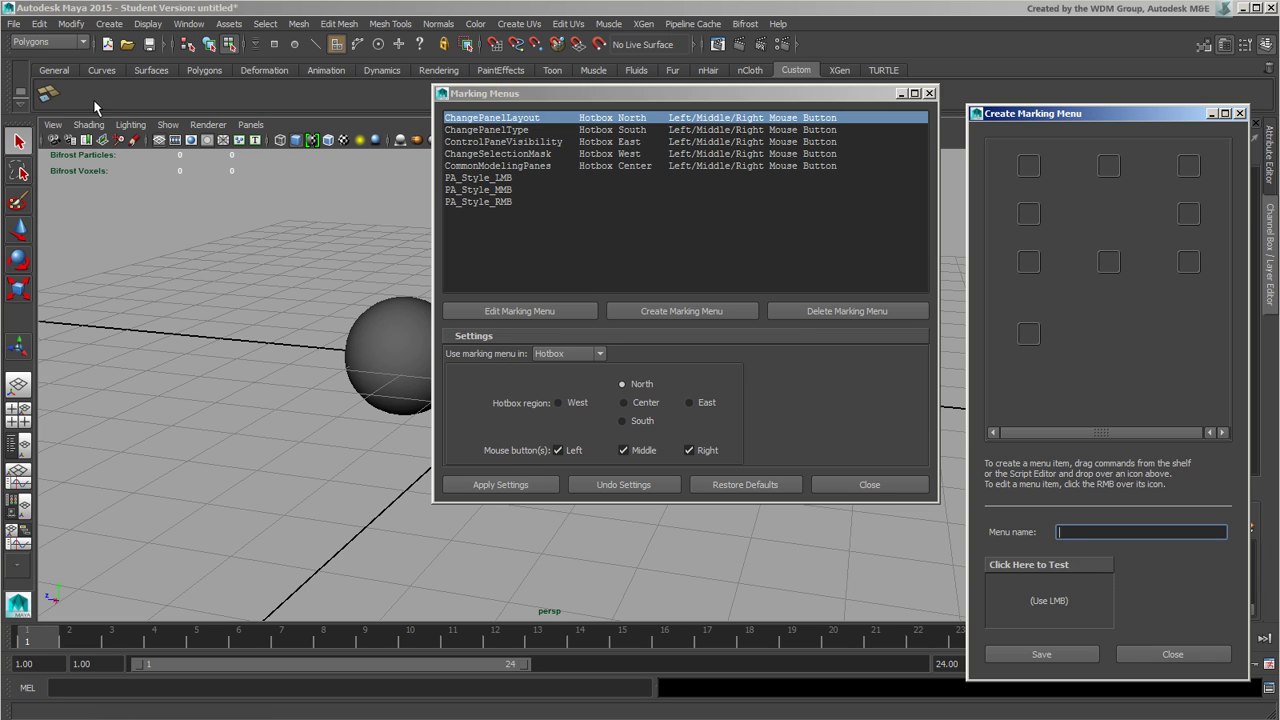
Step: Place the Extract shortcut in the new marking menu's first slot and enter a personal name as the menu name
left_click_drag(62, 95, 1043, 192)
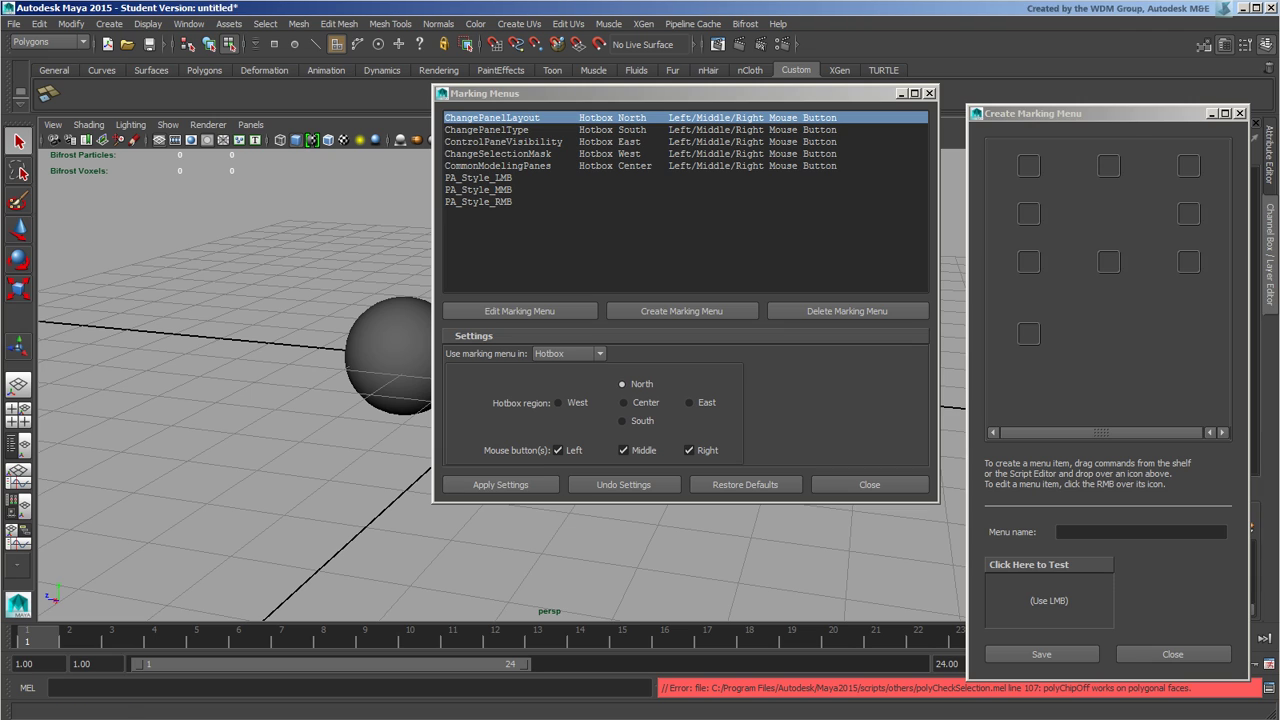
middle_click_drag(45, 100, 1029, 172)
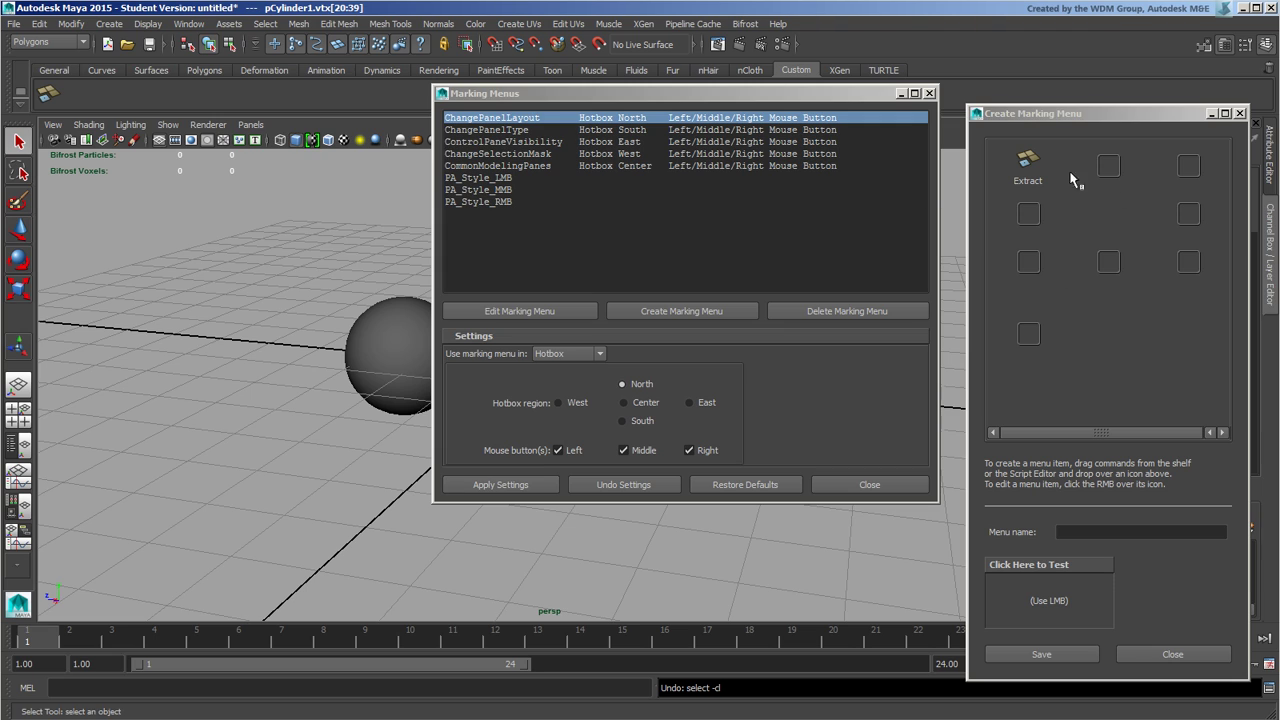
left_click(1097, 538)
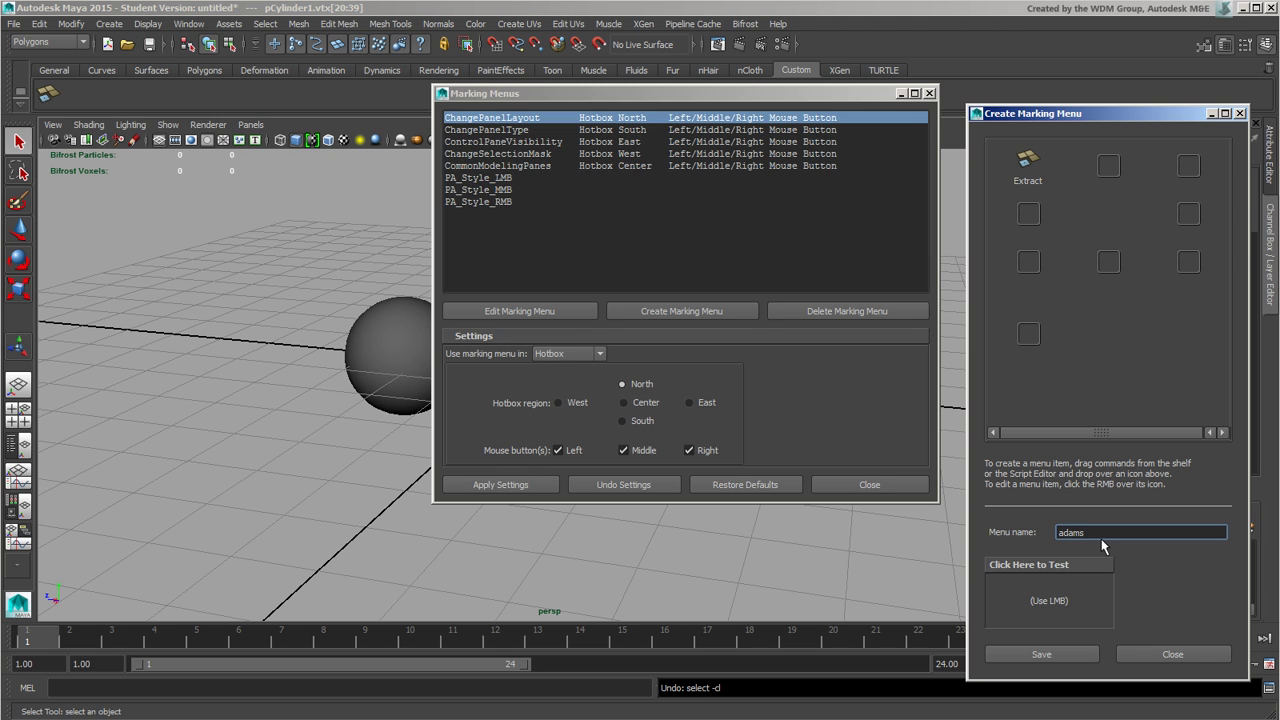
Step: Test the new marking menu and its Extract item
left_click(1048, 601)
left_click(1048, 601)
left_click(1042, 599)
left_click(1000, 588)
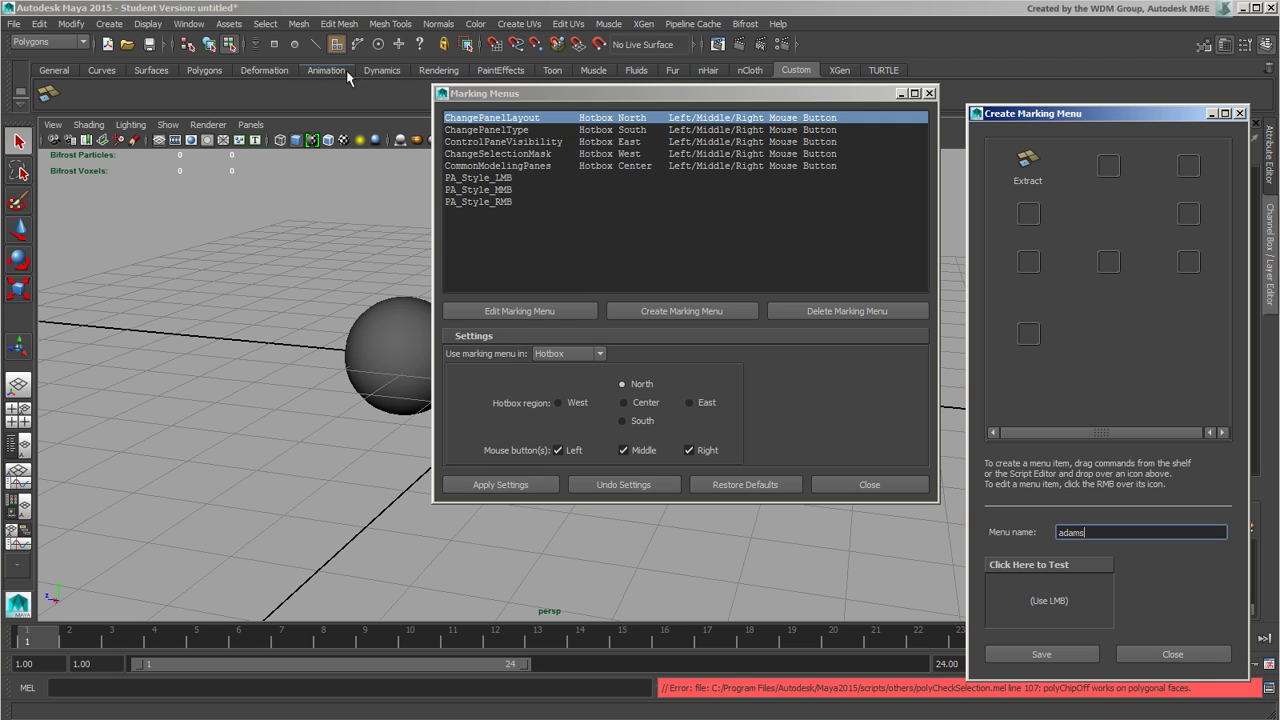
Step: Add Polygon Cylinder and Polygon Cone to the remaining two slots beside Extract and save the marking menu
left_click(204, 70)
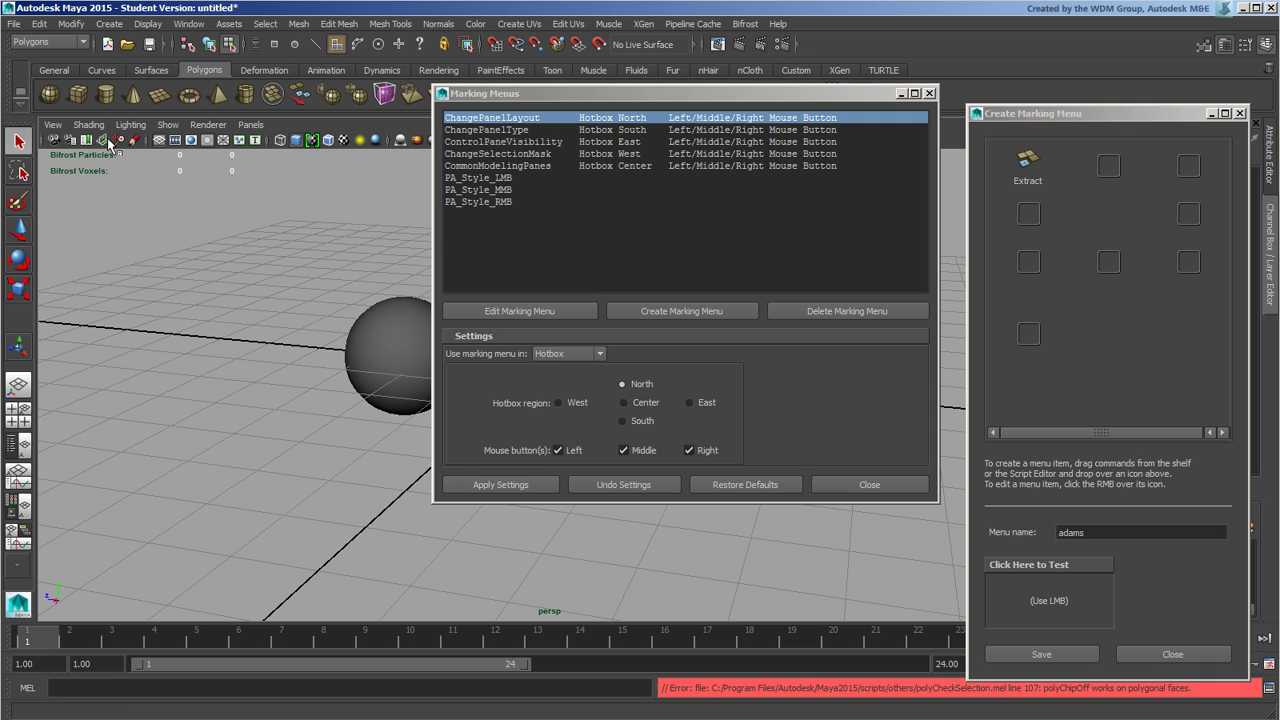
left_click_drag(106, 95, 1108, 175)
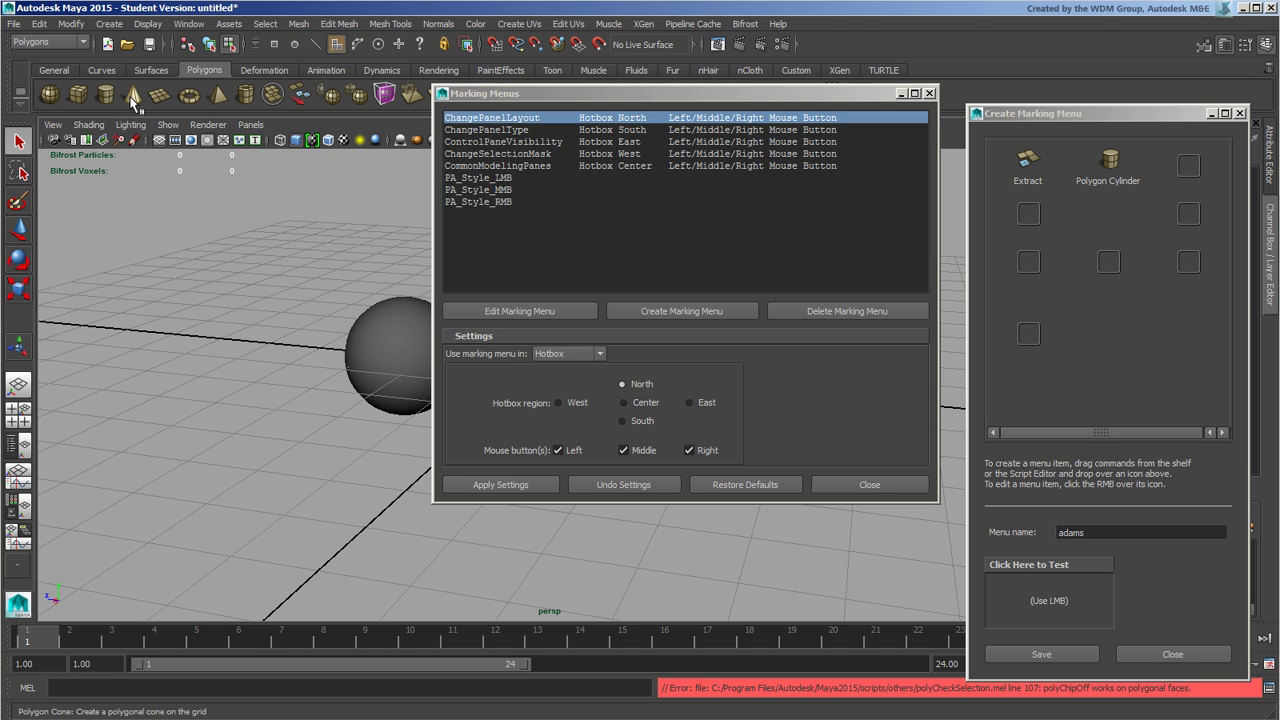
left_click_drag(138, 101, 1188, 165)
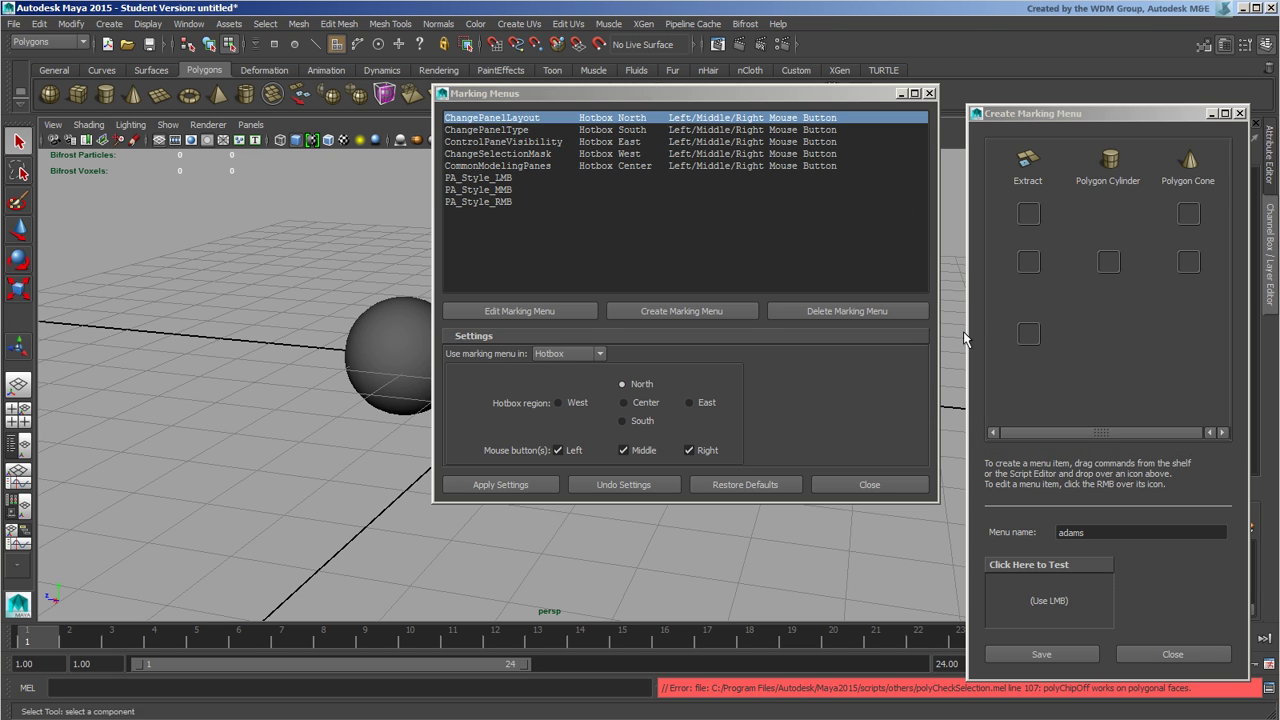
mouse_move(1062, 598)
left_mouse_down()
mouse_move(1052, 568)
mouse_move(1115, 583)
mouse_move(1015, 583)
mouse_move(1110, 585)
mouse_move(1069, 600)
left_mouse_up()
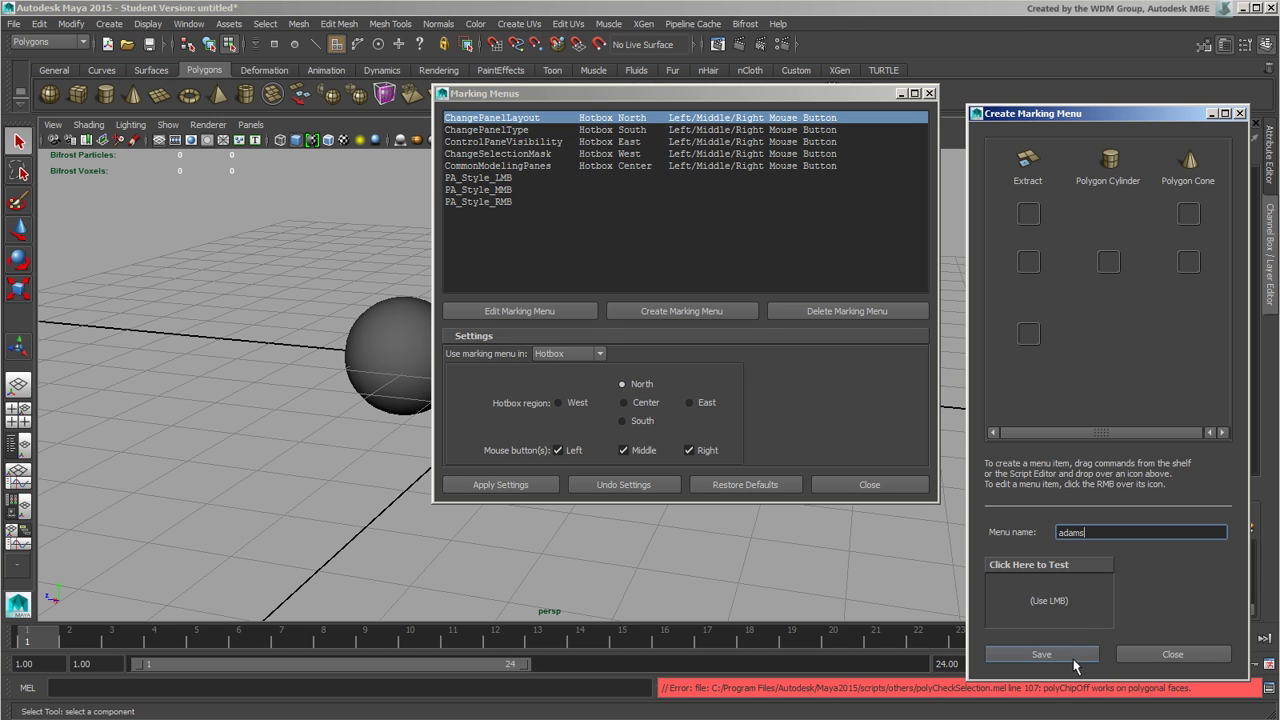
left_click(1075, 660)
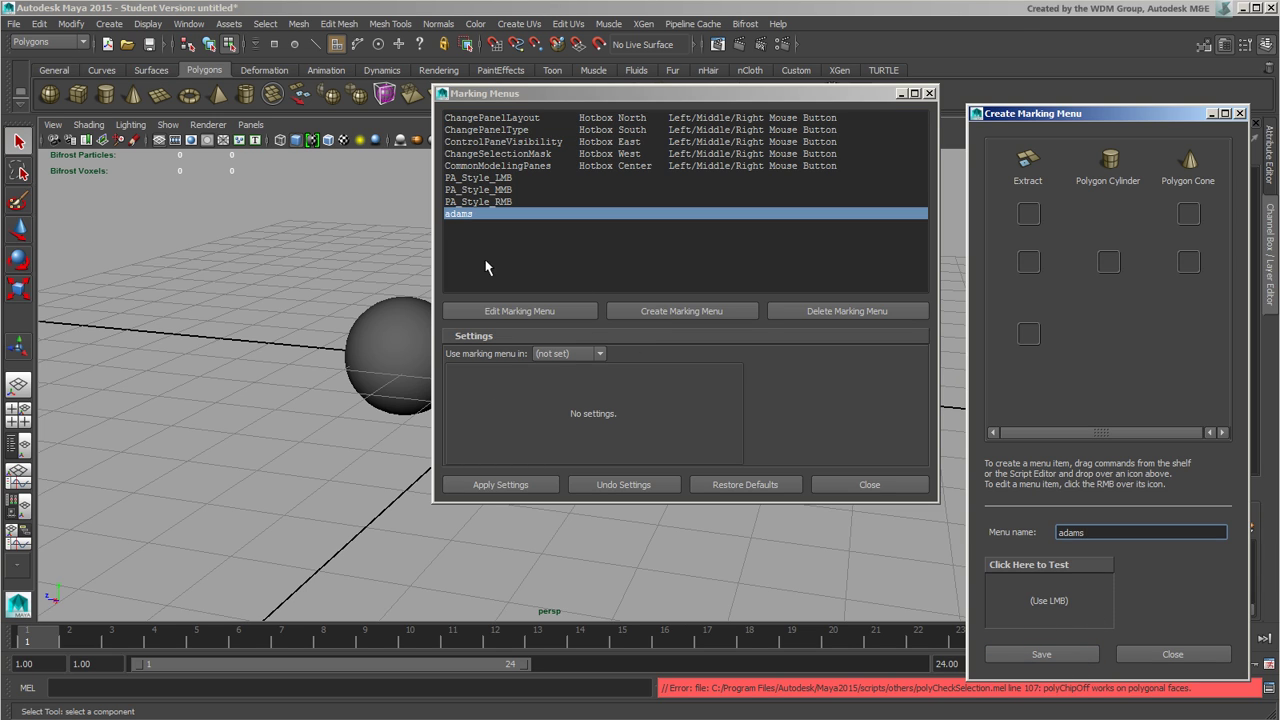
Step: Make the new marking menu available in the Hotkey Editor, apply the setting and close both marking menu windows
left_click(600, 354)
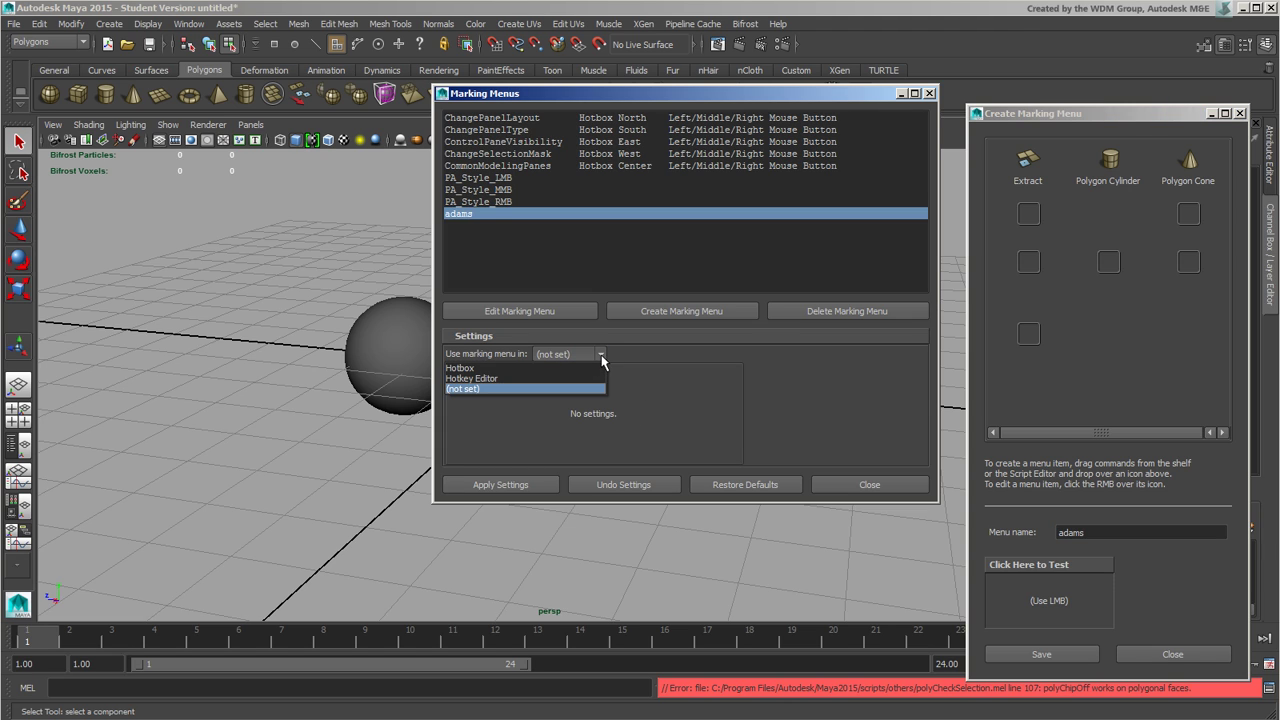
left_click(489, 389)
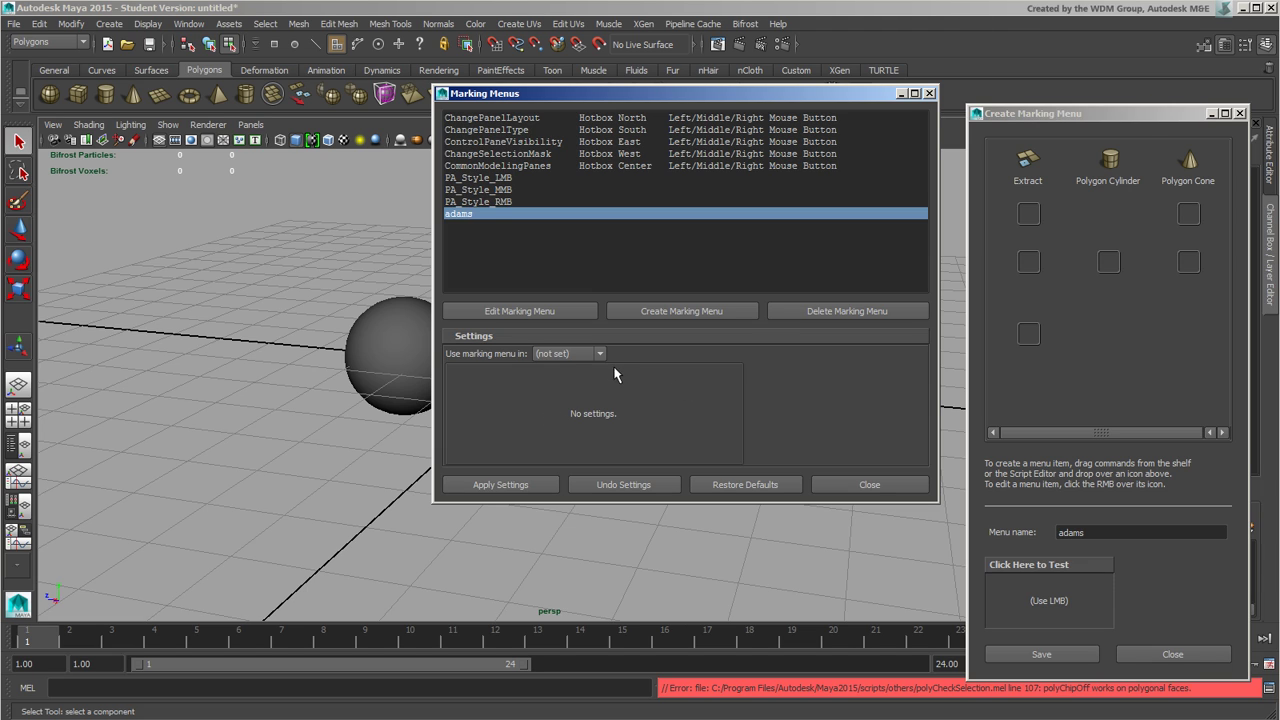
left_click(600, 353)
left_click(552, 385)
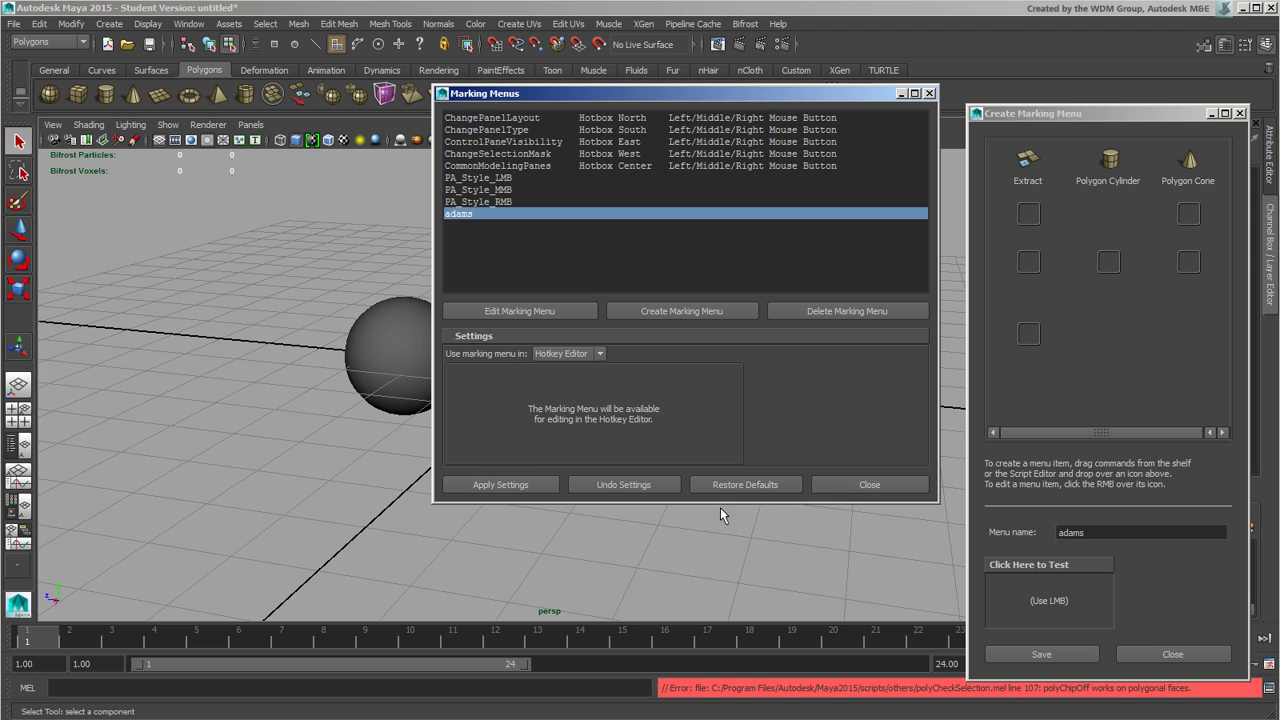
left_click(492, 486)
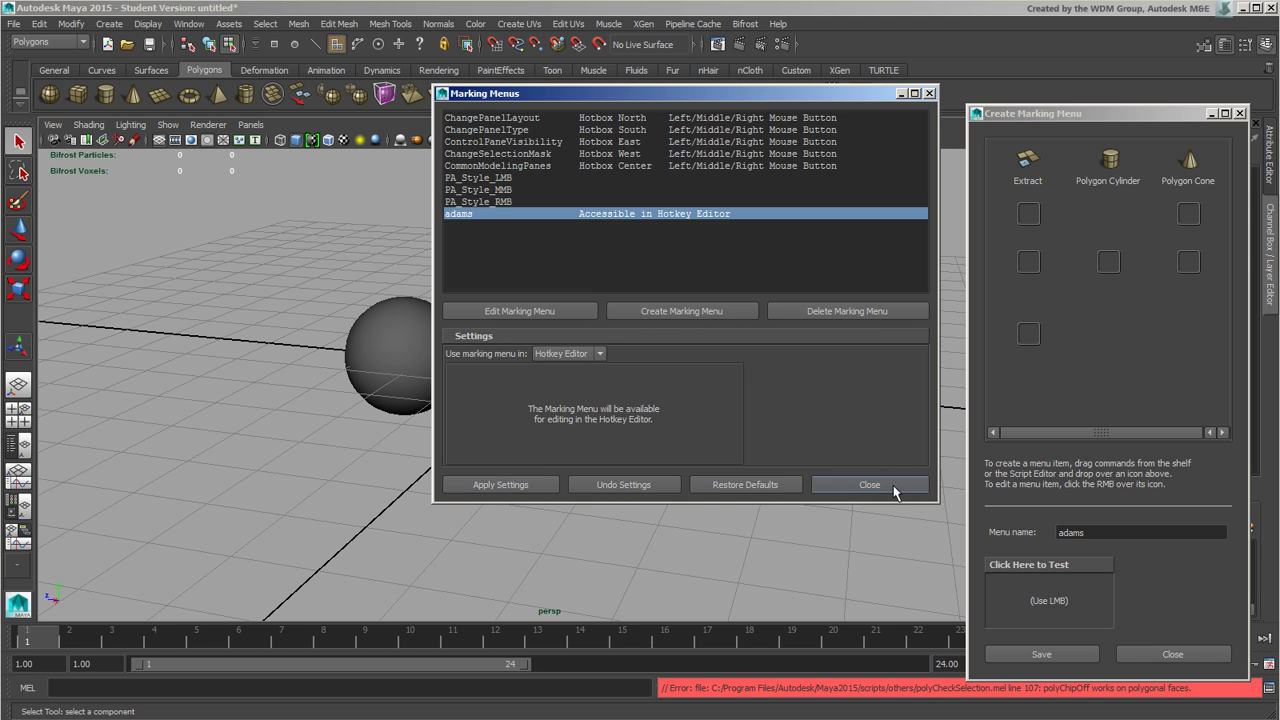
left_click(869, 485)
left_click(1240, 114)
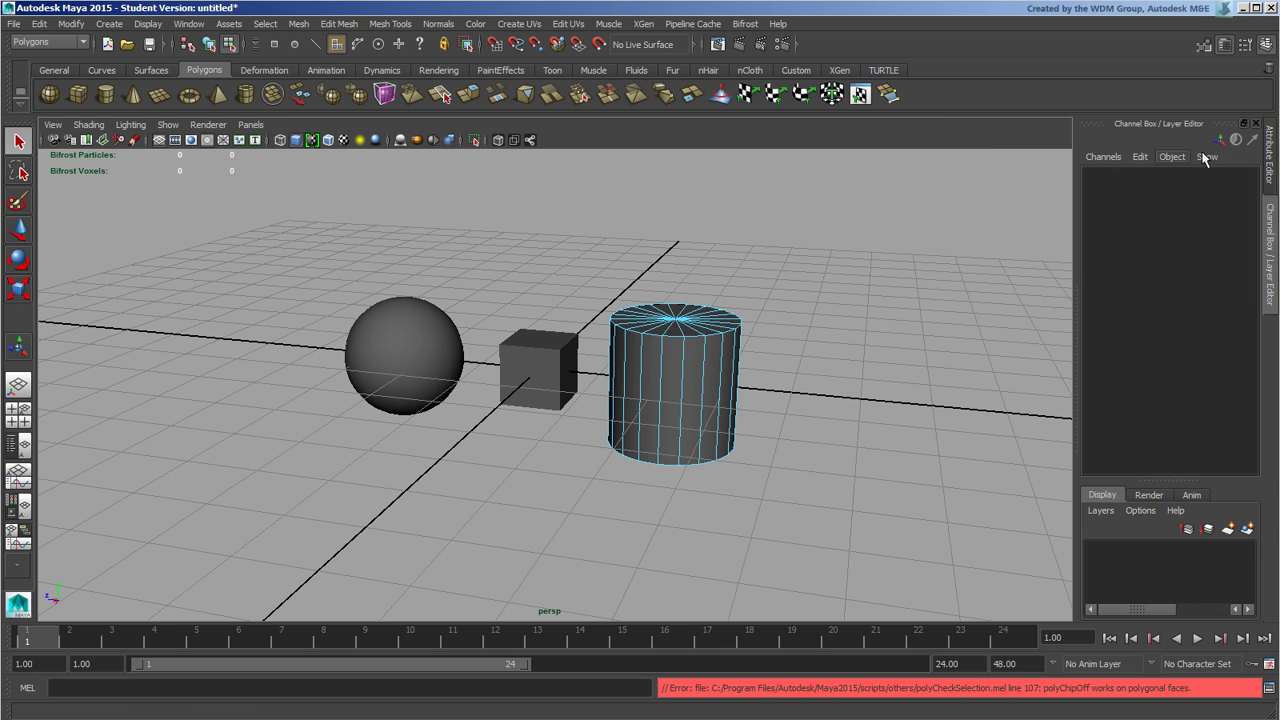
Step: Look up the new marking menu's press and release commands under User Marking Menus in the Hotkey Editor, and close the editor
left_click(188, 23)
mouse_move(316, 108)
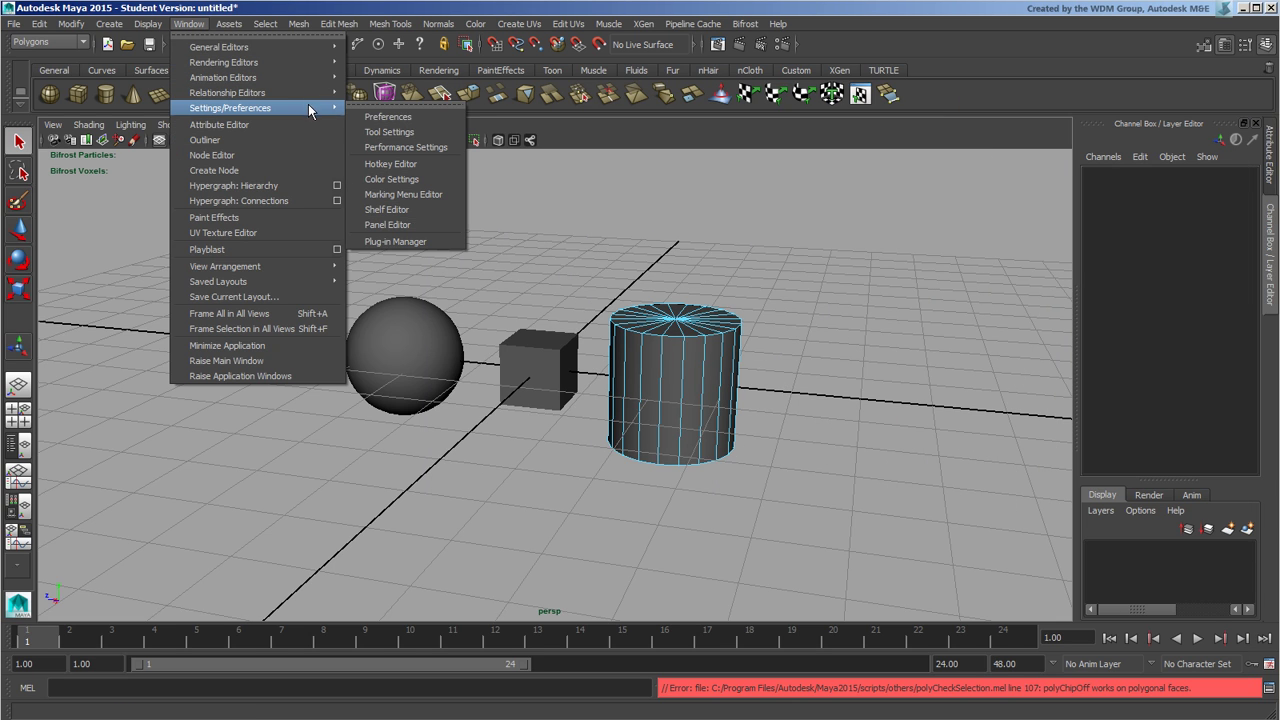
left_click(392, 163)
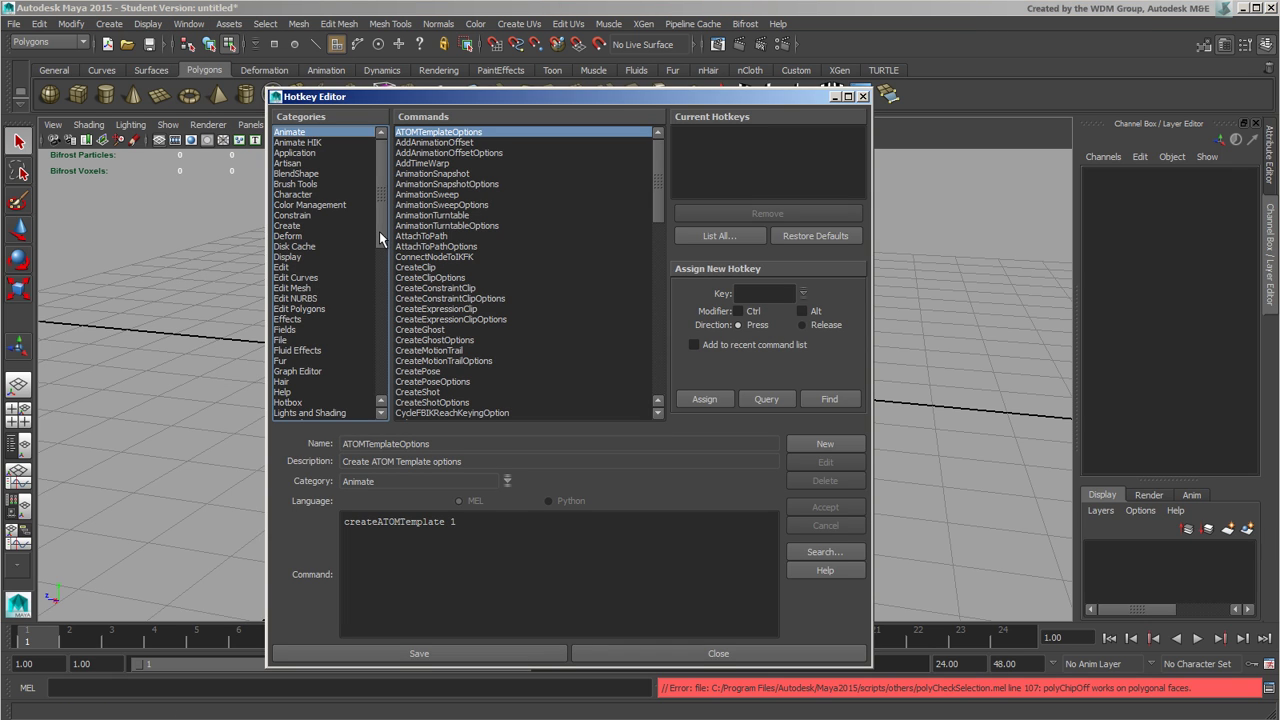
left_click_drag(380, 237, 407, 405)
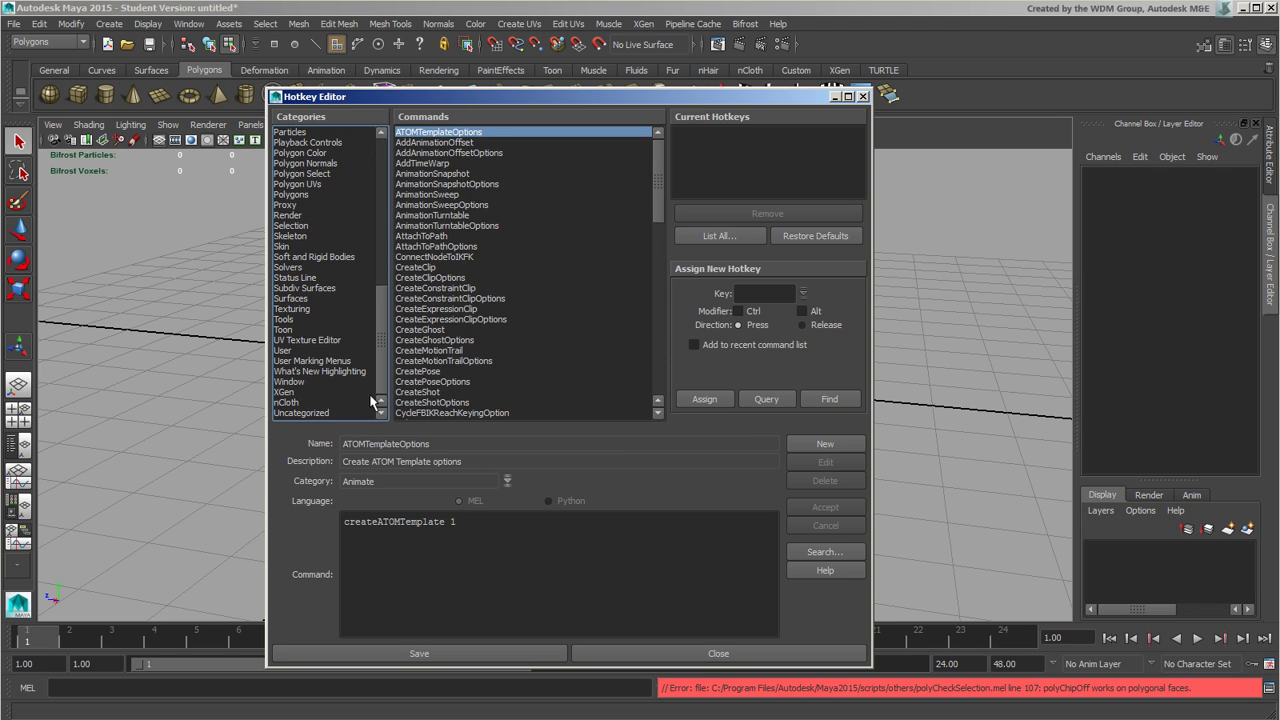
left_click(331, 361)
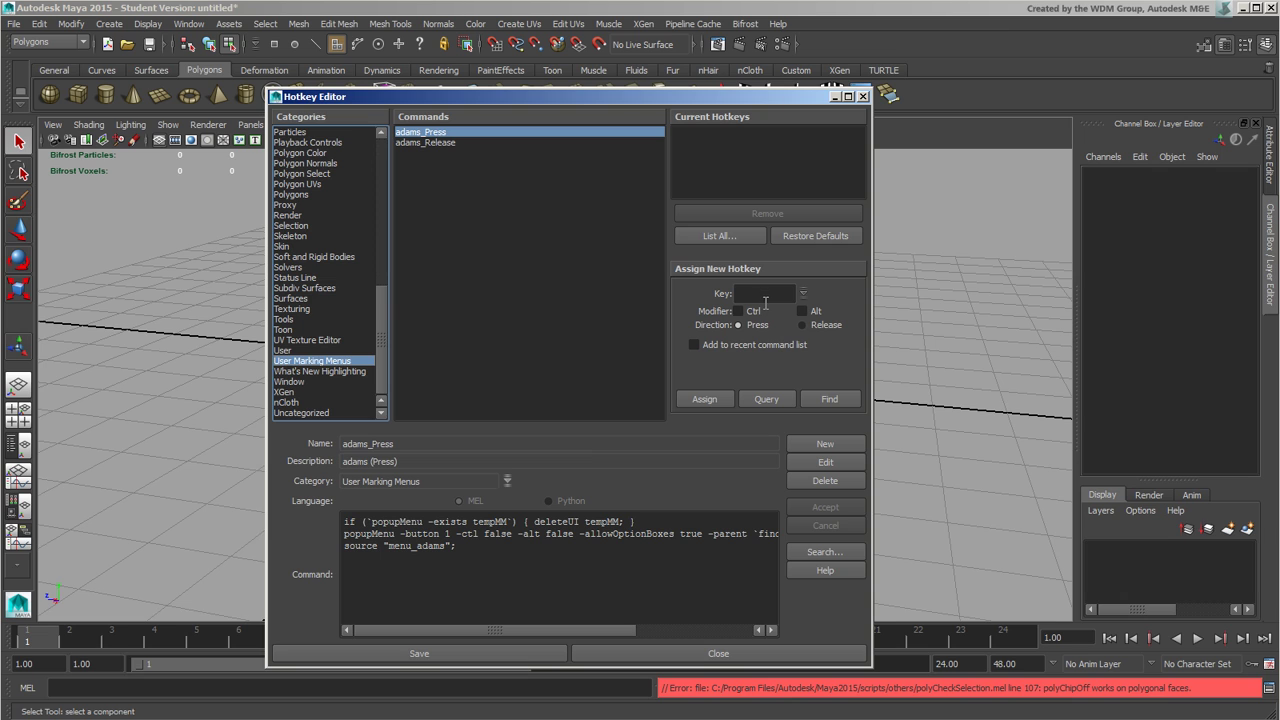
left_click(863, 97)
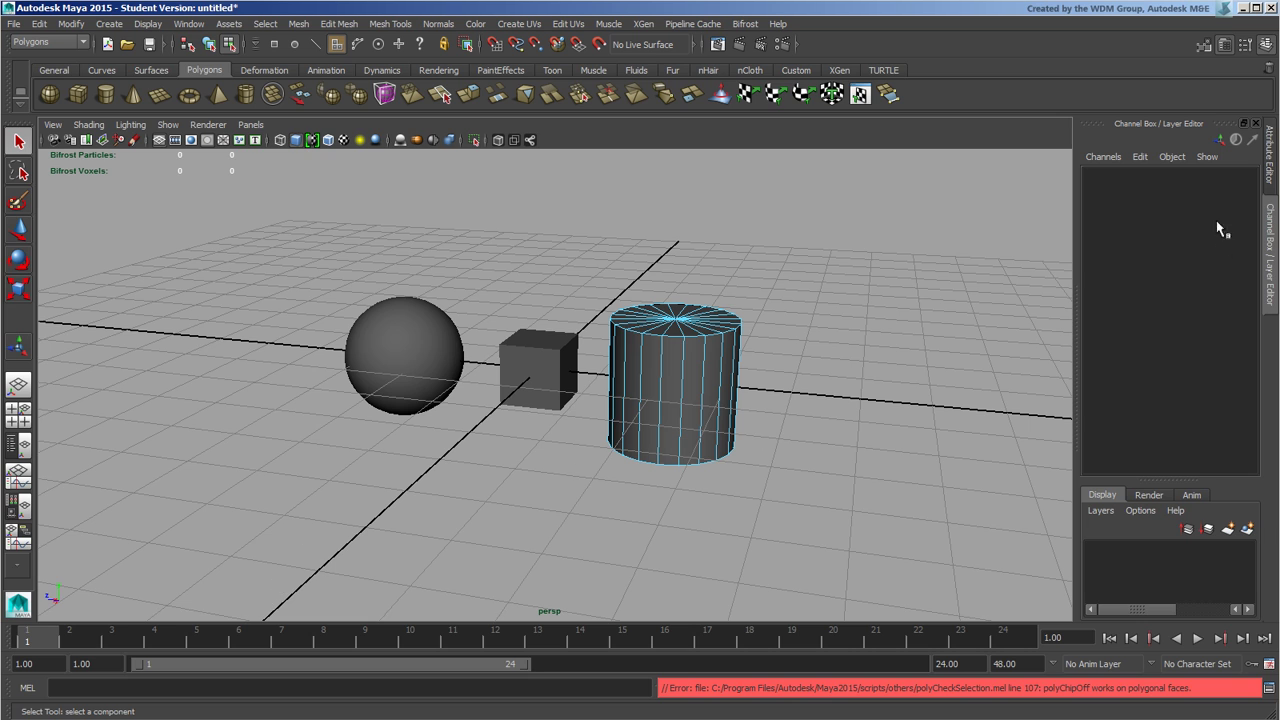
Step: Return to object mode, select the cylinder and show its pCylinder1 transform attributes in the Attribute Editor
left_click(1270, 165)
key("F8")
left_click(639, 323)
left_click(616, 362)
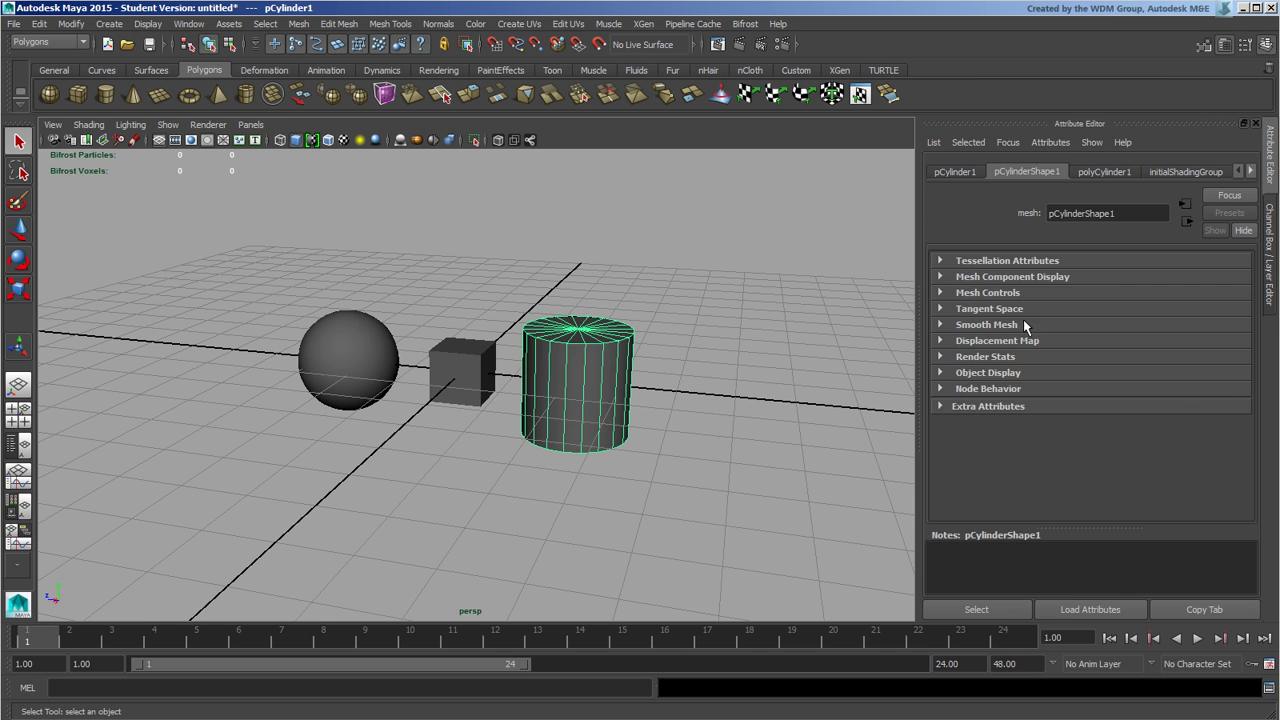
left_click(956, 172)
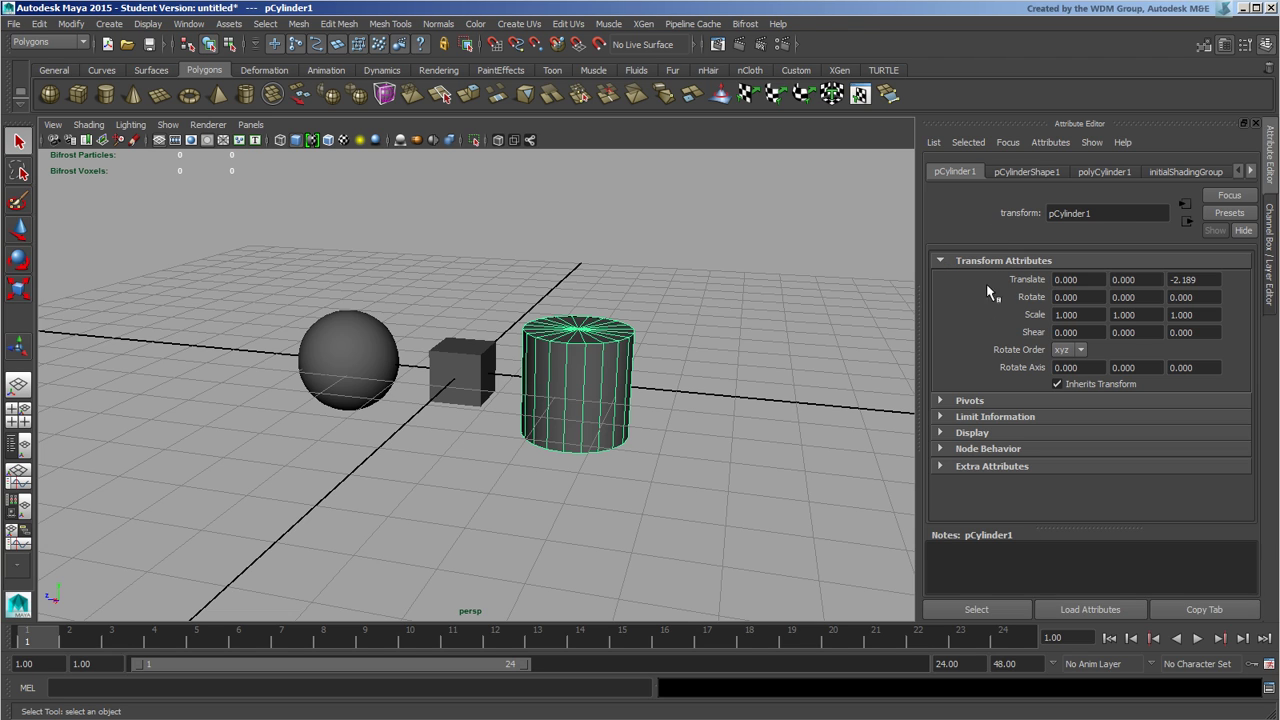
Step: Examine the options available for the cylinder's Translate attribute and expand the Pivots section to review its settings
right_click(1032, 281)
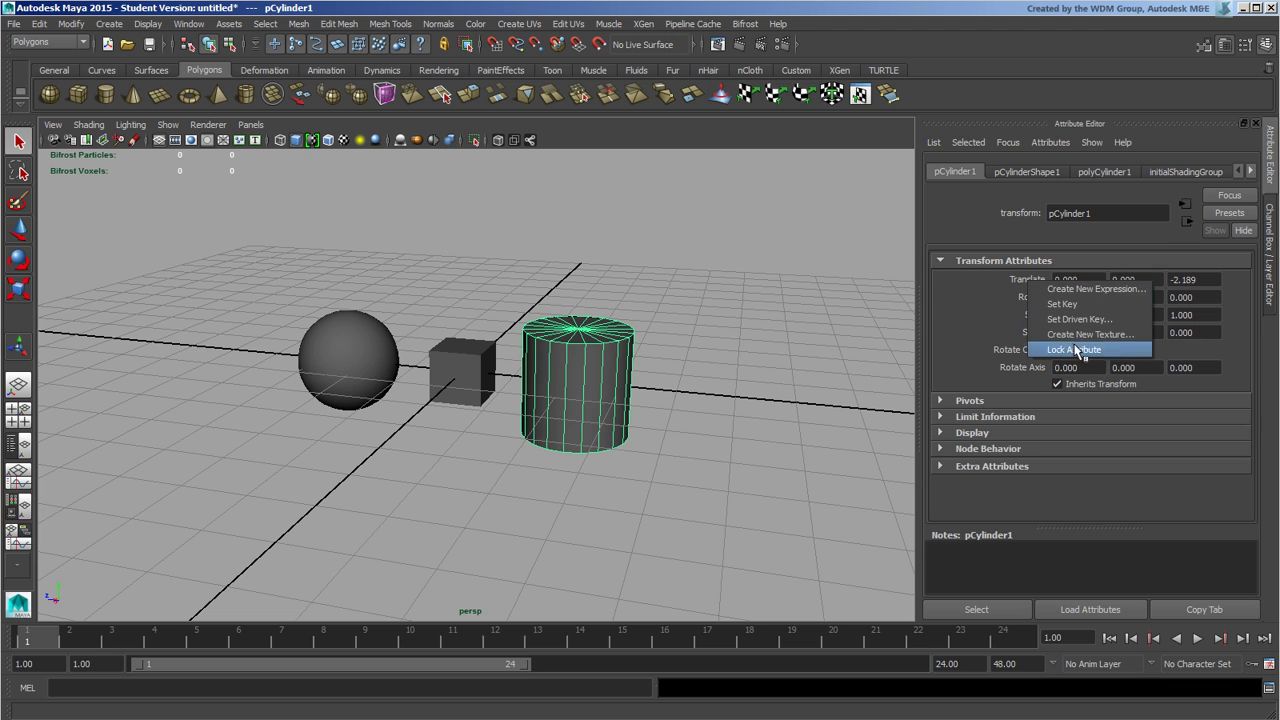
left_click(991, 288)
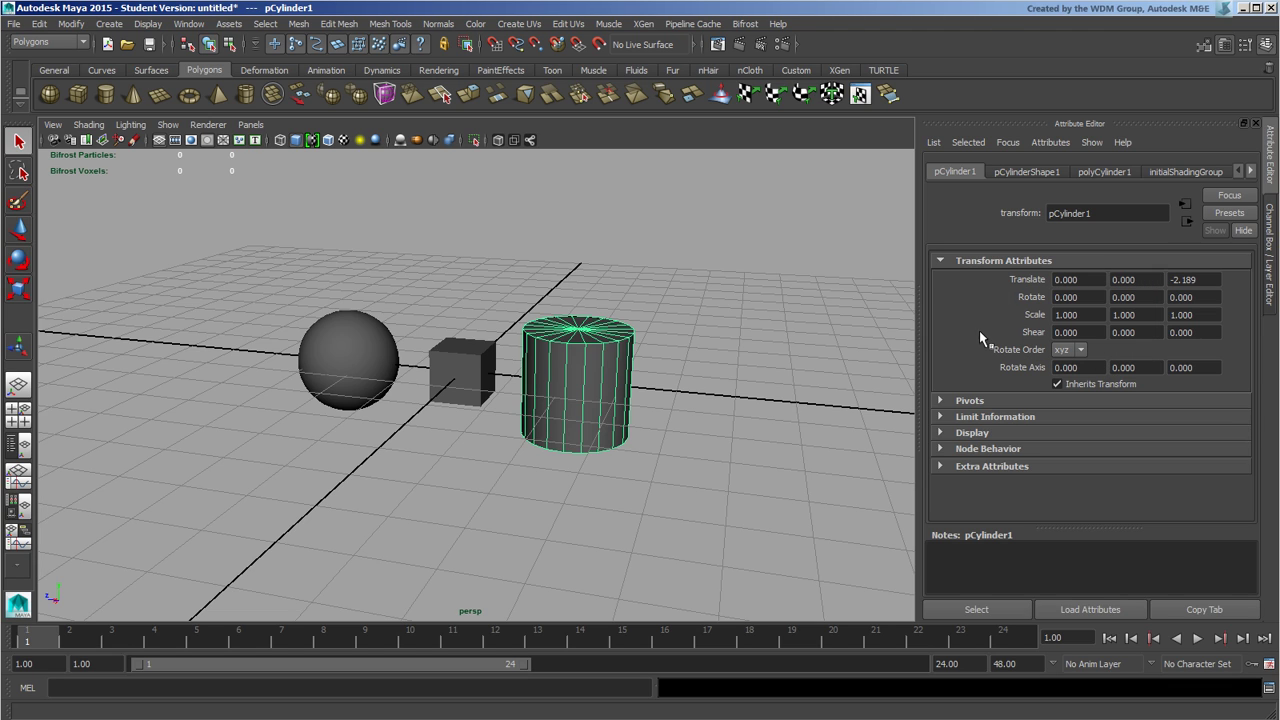
left_click(960, 402)
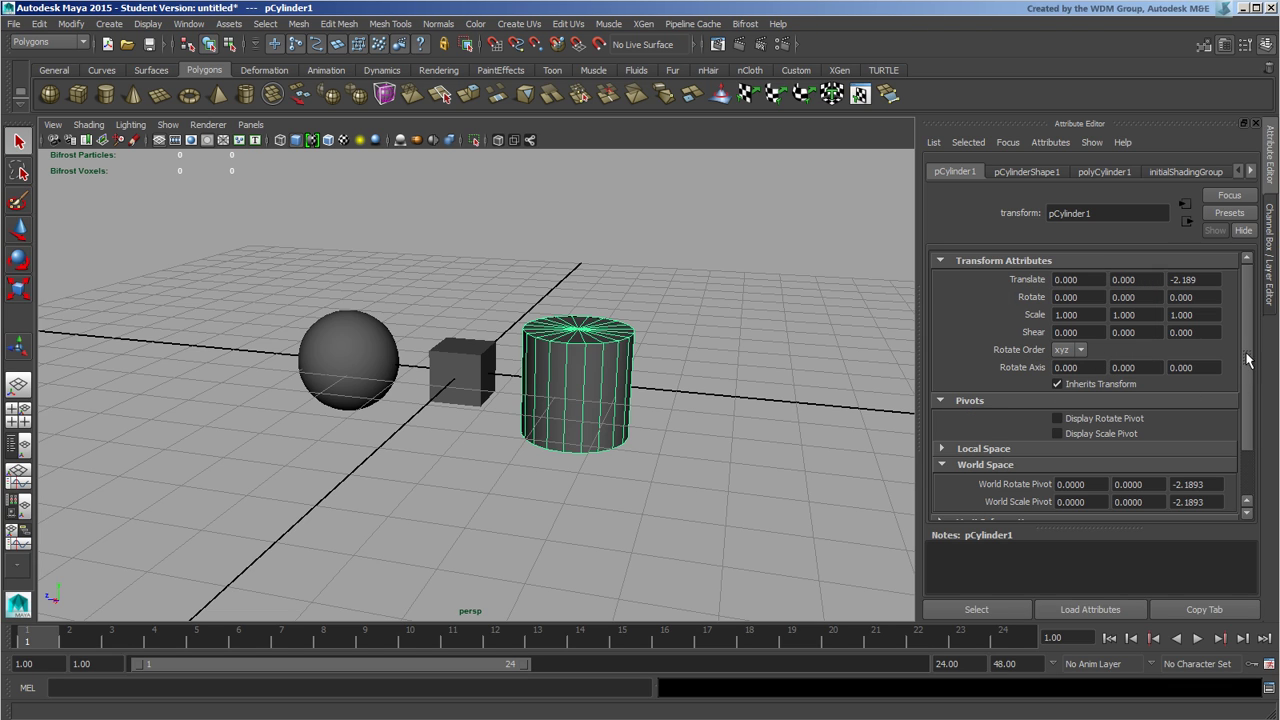
left_click_drag(1248, 358, 1248, 428)
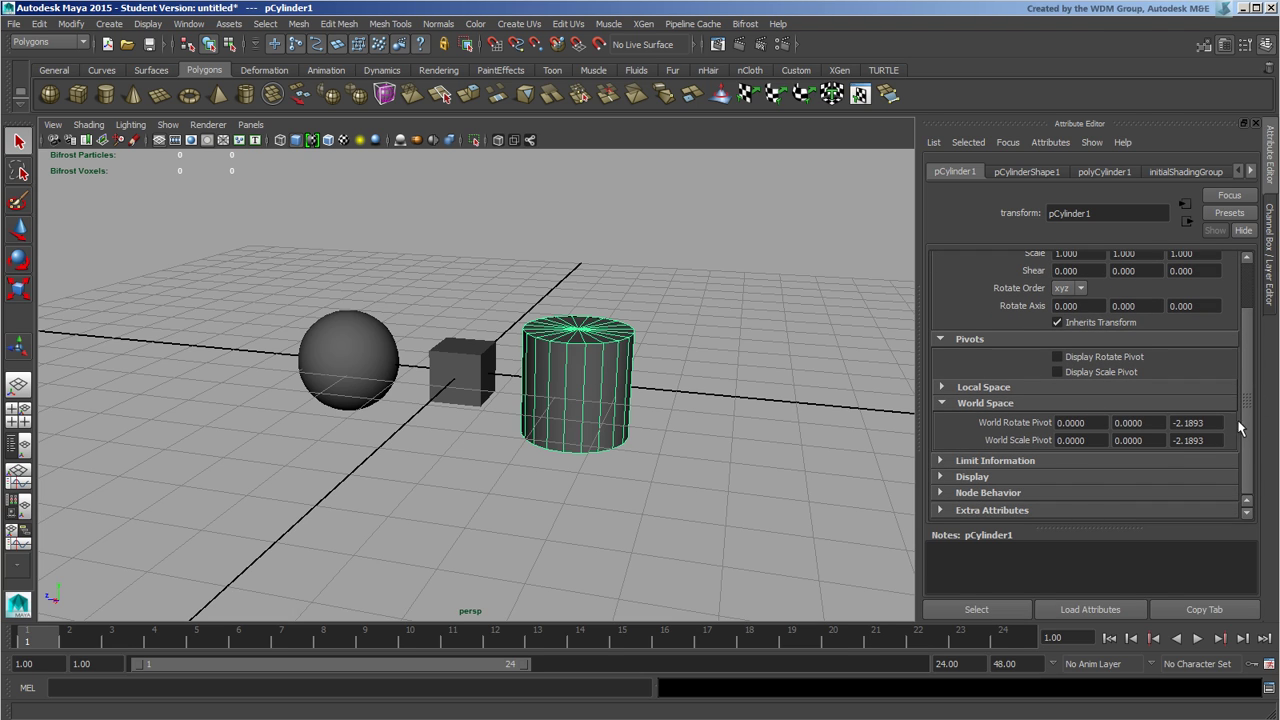
scroll(1093, 300, "up", 3)
right_click(1080, 283)
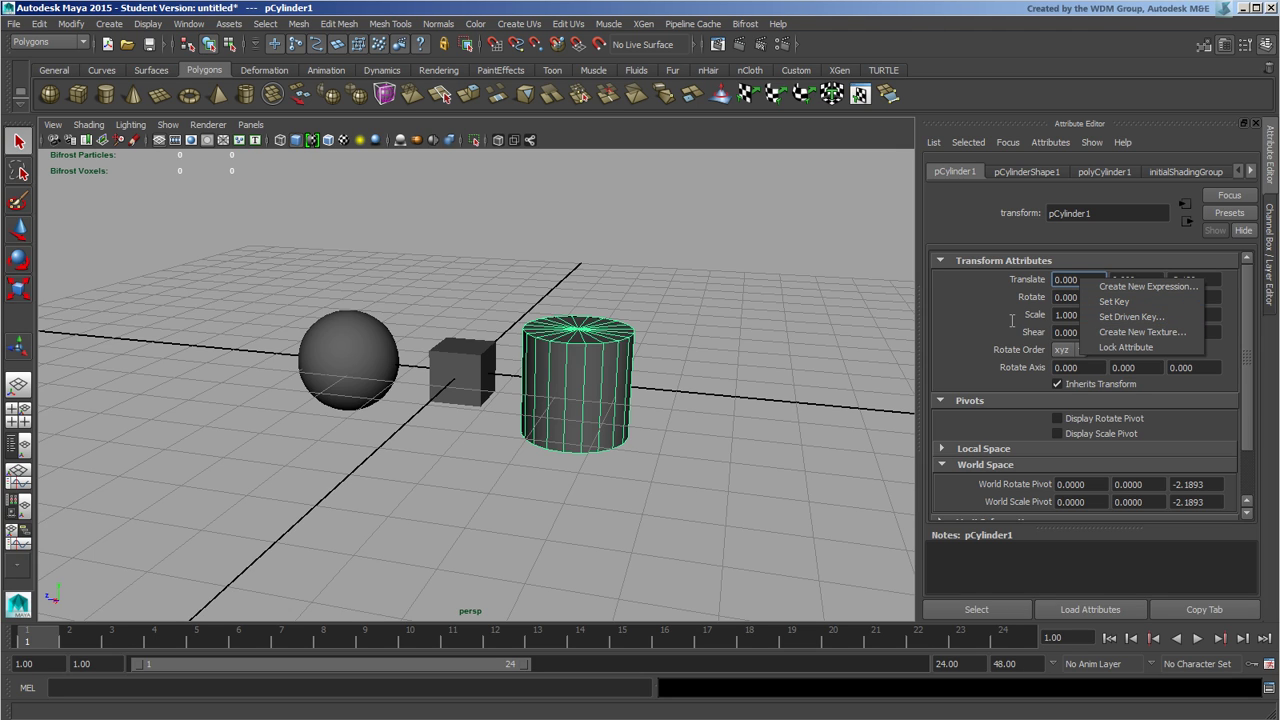
left_click(975, 305)
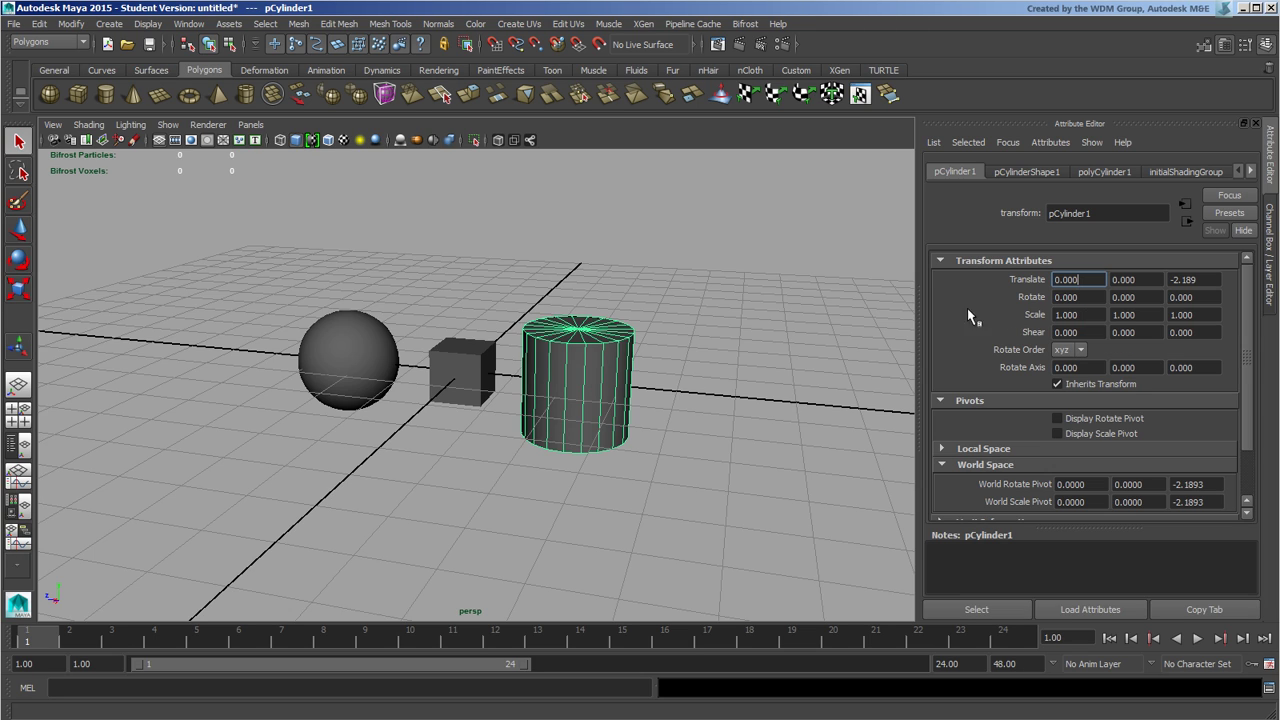